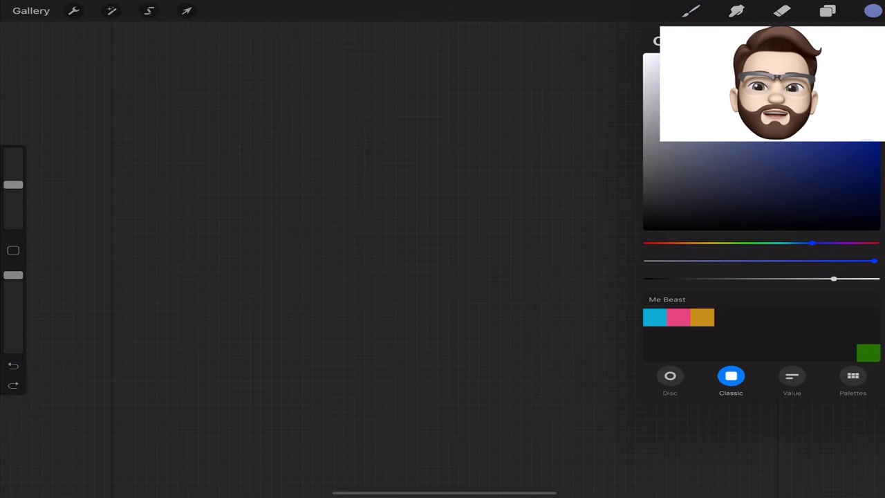
- Handwrite trial notes 'OK, today' and 'project' in blue, then clear them
left_click_drag(311, 119, 311, 162)
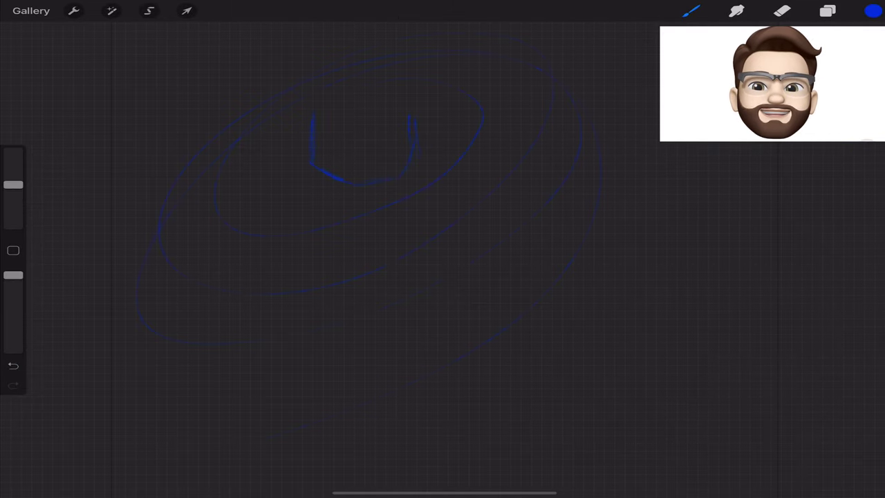
left_click_drag(283, 86, 280, 90)
left_click_drag(302, 66, 299, 132)
left_click_drag(346, 76, 346, 128)
left_click_drag(374, 135, 378, 157)
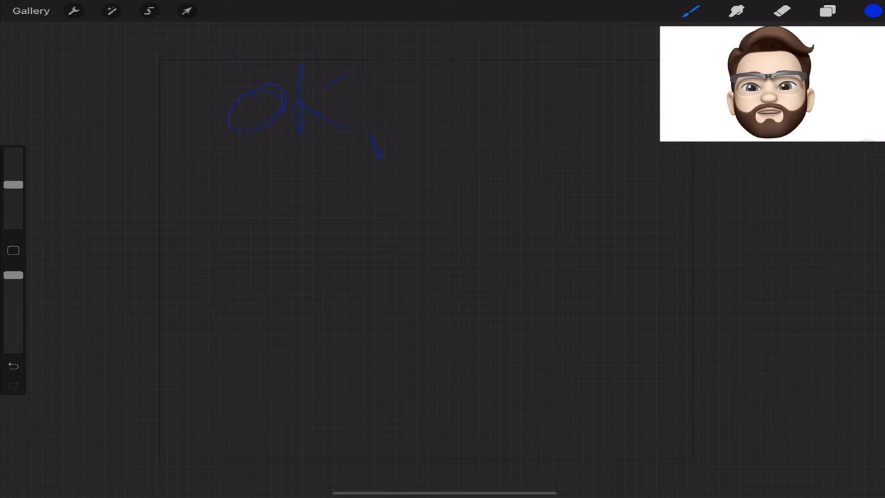
mouse_move(460, 67)
left_mouse_down()
mouse_move(452, 130)
mouse_move(653, 121)
left_mouse_up()
left_click_drag(211, 208, 214, 308)
mouse_move(208, 229)
left_mouse_down()
mouse_move(248, 207)
mouse_move(311, 280)
left_mouse_up()
mouse_move(377, 179)
left_mouse_down()
mouse_move(380, 249)
mouse_move(432, 217)
left_mouse_up()
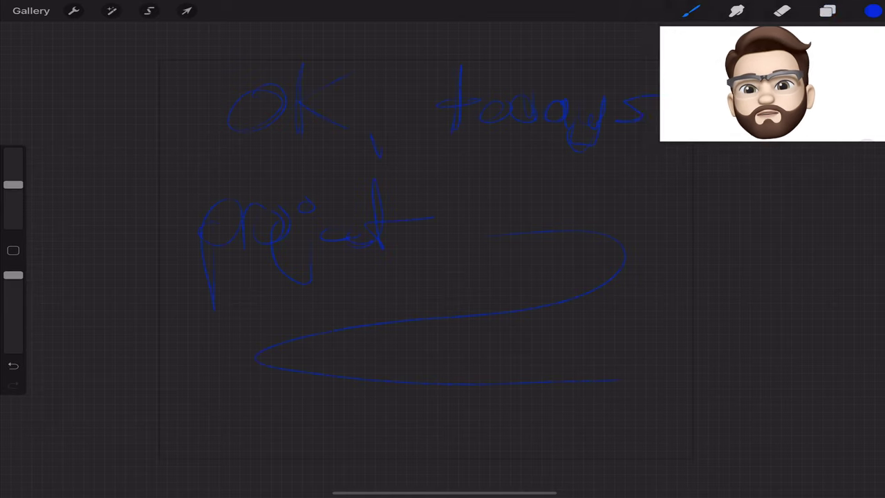
left_click(827, 10)
- Scribble 'hm' and a large curve, then clear the canvas
mouse_move(292, 114)
left_mouse_down()
mouse_move(319, 163)
mouse_move(370, 165)
left_mouse_up()
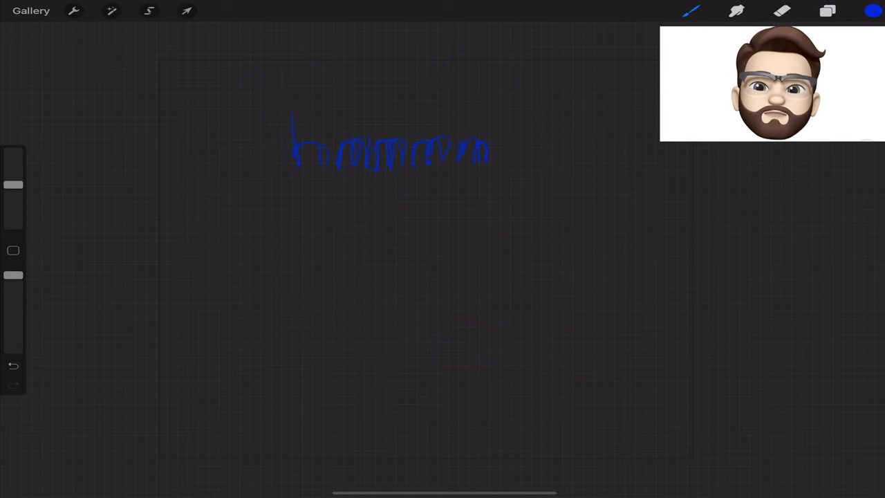
mouse_move(490, 149)
left_mouse_down()
mouse_move(530, 163)
mouse_move(674, 153)
left_mouse_up()
mouse_move(574, 186)
left_mouse_down()
mouse_move(546, 264)
mouse_move(366, 355)
left_mouse_up()
left_click(827, 10)
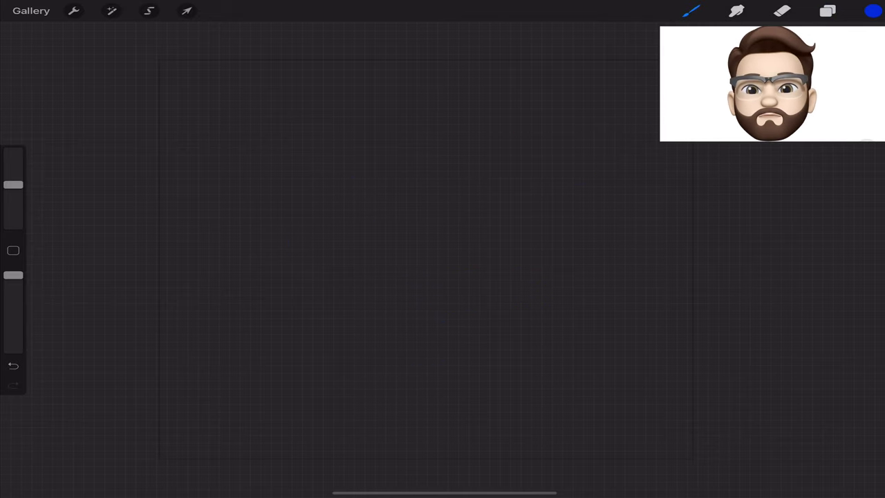
- Handwrite 'Book+' with 'Flame' and a curve beneath, then clear it
left_click_drag(288, 123, 287, 178)
left_click_drag(342, 155, 401, 161)
left_click_drag(434, 112, 426, 174)
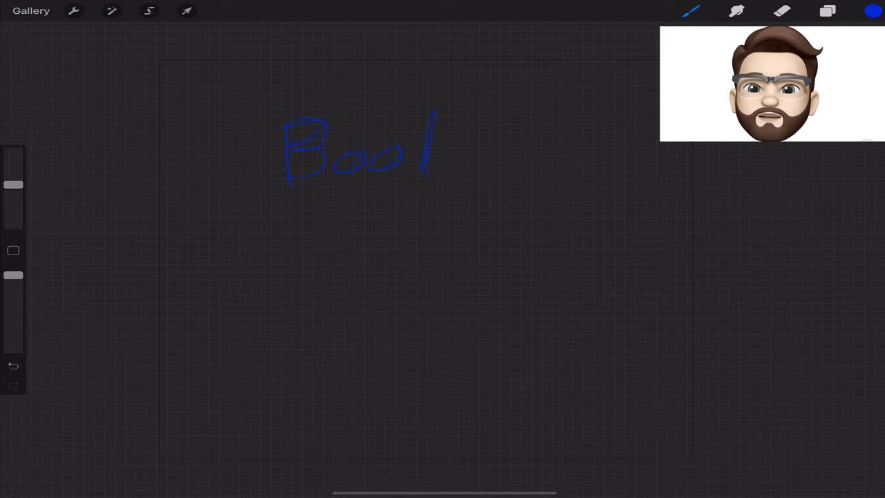
left_click_drag(489, 117, 470, 170)
mouse_move(523, 111)
left_mouse_down()
mouse_move(523, 174)
mouse_move(575, 145)
left_mouse_up()
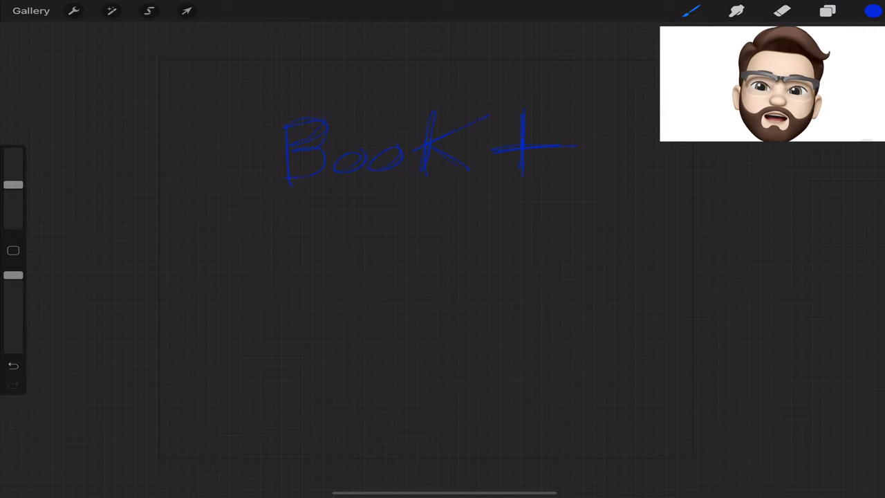
left_click_drag(336, 254, 384, 239)
left_click_drag(416, 199, 409, 280)
mouse_move(449, 244)
left_mouse_down()
mouse_move(458, 268)
mouse_move(574, 270)
left_mouse_up()
left_click_drag(454, 316, 414, 424)
left_click(827, 10)
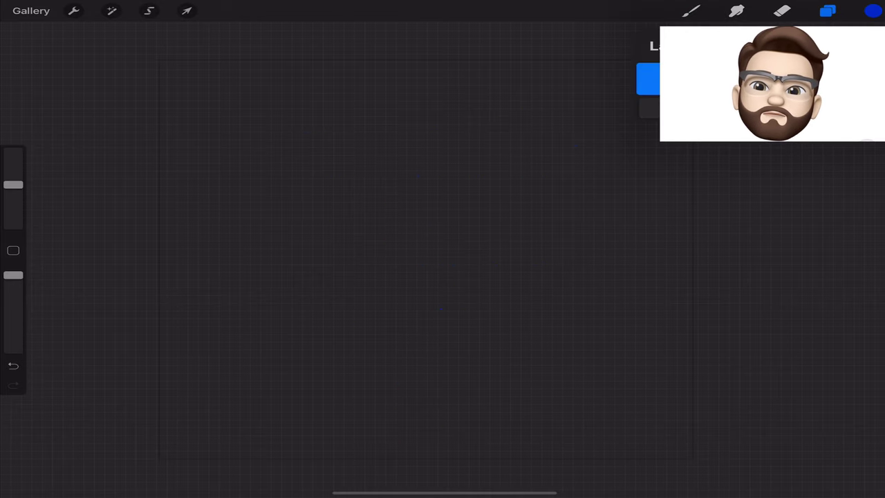
- Handwrite 'Fiery' with an arrow down to 'Words' and a small oval
left_click_drag(204, 114, 275, 83)
left_click_drag(220, 101, 231, 190)
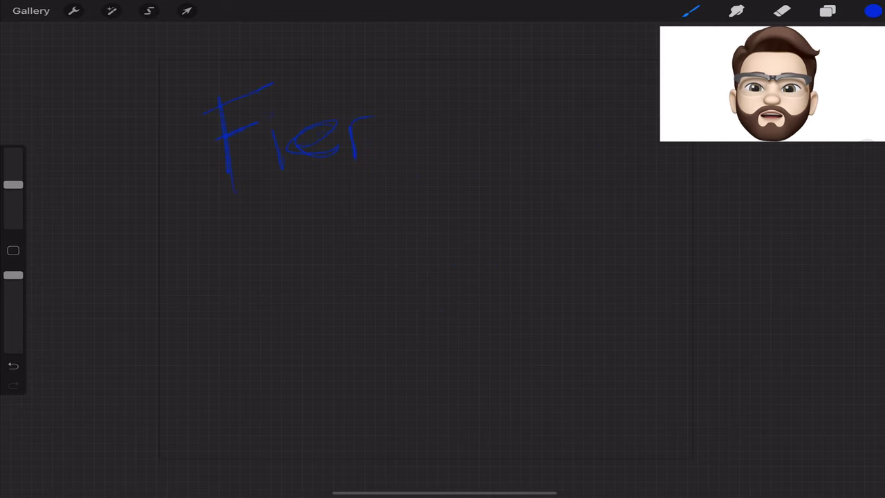
left_click_drag(352, 121, 373, 158)
left_click_drag(404, 111, 387, 178)
left_click_drag(527, 82, 503, 163)
mouse_move(487, 123)
left_mouse_down()
mouse_move(550, 121)
mouse_move(608, 152)
left_mouse_up()
mouse_move(591, 162)
left_mouse_down()
mouse_move(656, 128)
mouse_move(674, 160)
left_mouse_up()
mouse_move(404, 204)
left_mouse_down()
mouse_move(404, 345)
mouse_move(525, 319)
left_mouse_up()
left_click_drag(507, 297, 529, 336)
mouse_move(447, 218)
left_mouse_down()
mouse_move(508, 259)
mouse_move(577, 231)
left_mouse_up()
left_click_drag(596, 268, 582, 288)
left_click_drag(600, 265, 624, 261)
left_click_drag(639, 322, 601, 342)
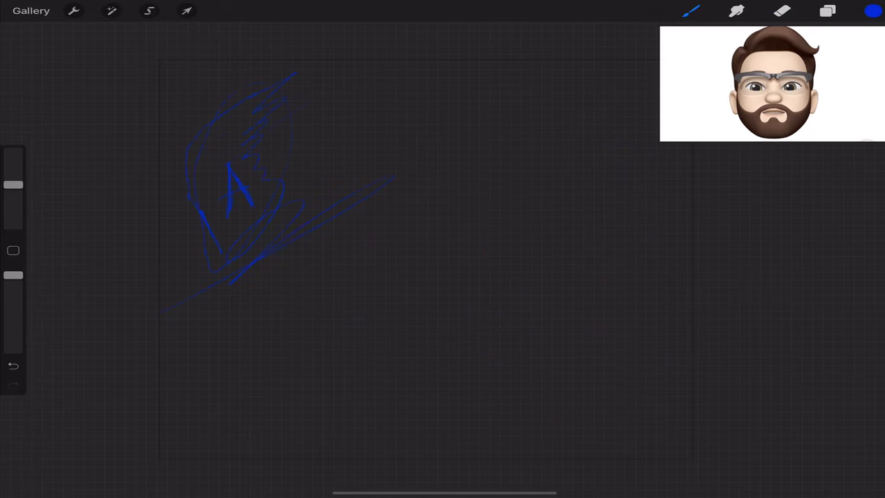
- Sketch rough flame-like strokes, undoing one, then clear the canvas
left_click_drag(335, 212, 380, 168)
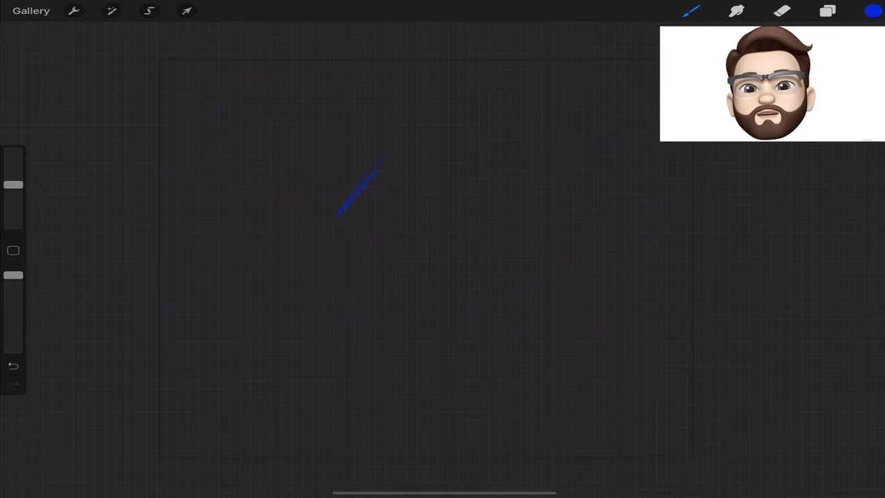
key("ctrl+z")
left_click_drag(279, 153, 358, 109)
left_click_drag(299, 138, 323, 216)
left_click_drag(280, 185, 349, 142)
left_click_drag(273, 215, 366, 242)
left_click_drag(251, 148, 405, 158)
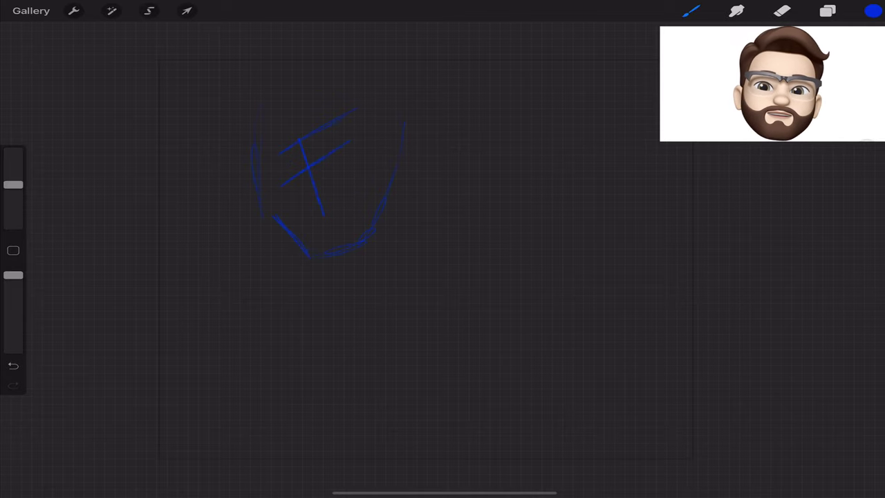
left_click_drag(286, 69, 414, 69)
left_click(827, 11)
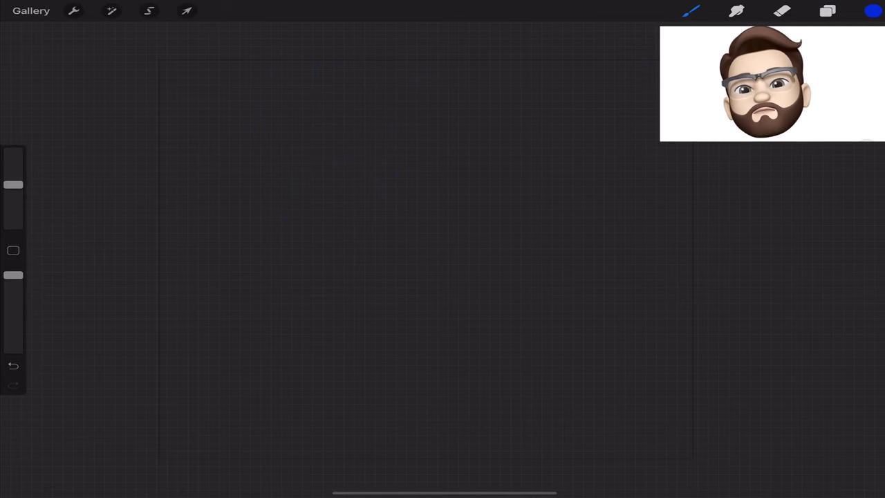
- Draw a long wavy top line with three vertical lines beneath it
left_click_drag(366, 213, 602, 205)
key("ctrl+z")
left_click_drag(283, 222, 684, 224)
left_click_drag(446, 219, 458, 438)
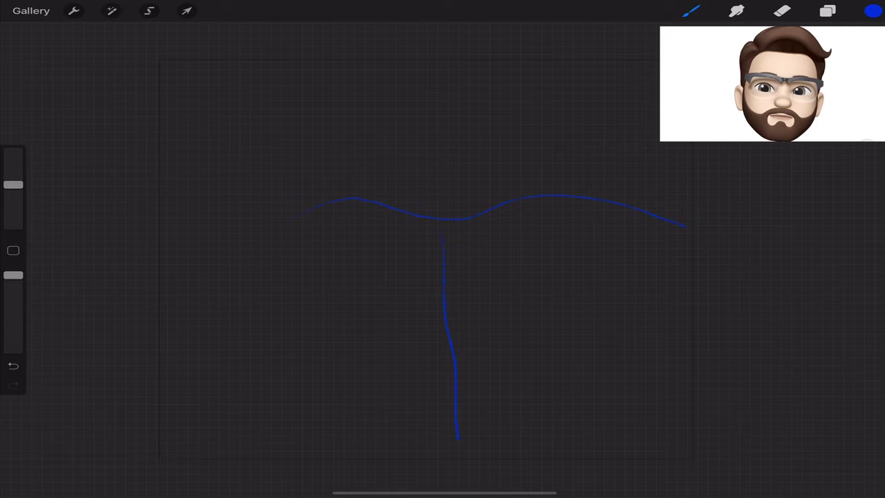
key("ctrl+z")
mouse_move(448, 220)
left_mouse_down()
mouse_move(422, 450)
mouse_move(441, 452)
left_mouse_up()
left_click_drag(284, 229, 277, 449)
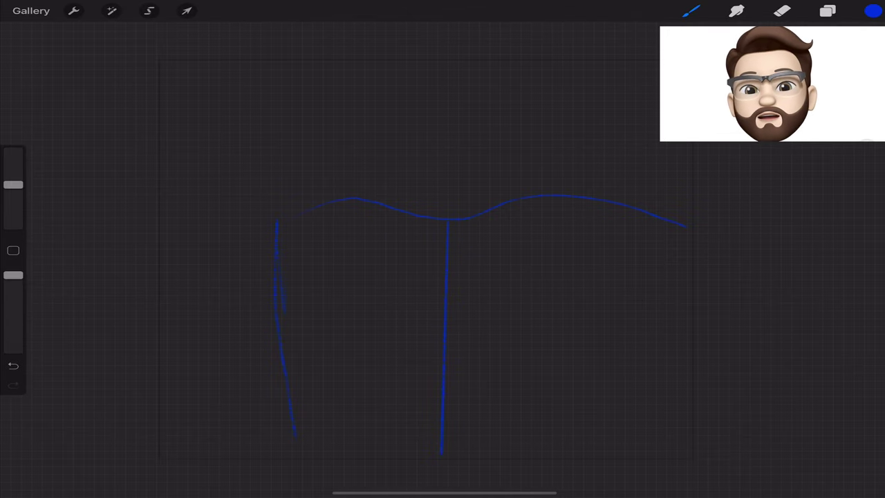
left_click_drag(681, 232, 690, 453)
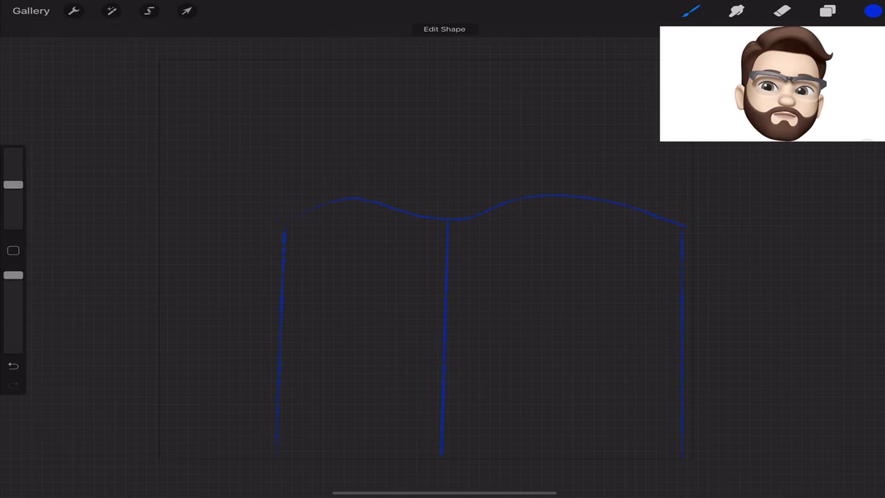
- Sketch a two-panel shape with straight top lines and an inner line
mouse_move(224, 160)
left_mouse_down()
mouse_move(231, 332)
mouse_move(395, 305)
left_mouse_up()
mouse_move(407, 147)
left_mouse_down()
mouse_move(401, 304)
mouse_move(550, 343)
left_mouse_up()
left_click_drag(547, 136, 551, 342)
left_click_drag(408, 138, 565, 126)
left_click_drag(227, 132, 408, 139)
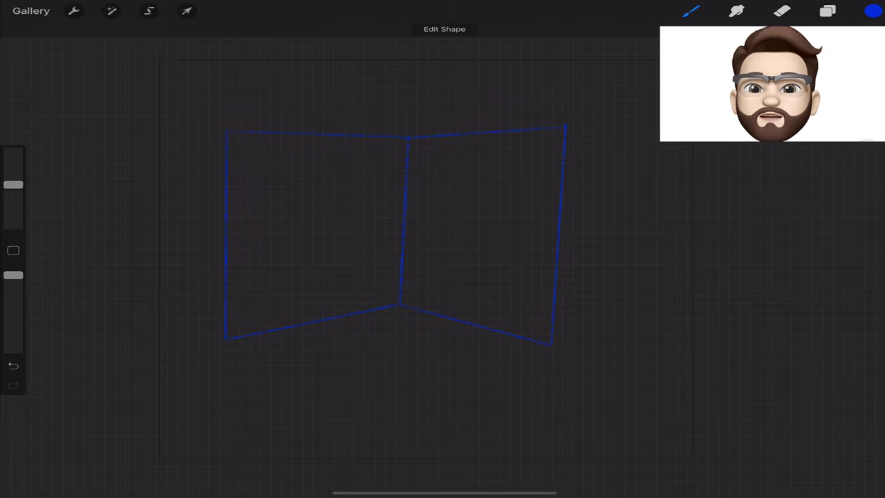
left_click_drag(242, 141, 248, 262)
- Scale and move the two-panel sketch, undo the changes, then clear the canvas
left_click(186, 11)
left_click_drag(223, 432, 286, 385)
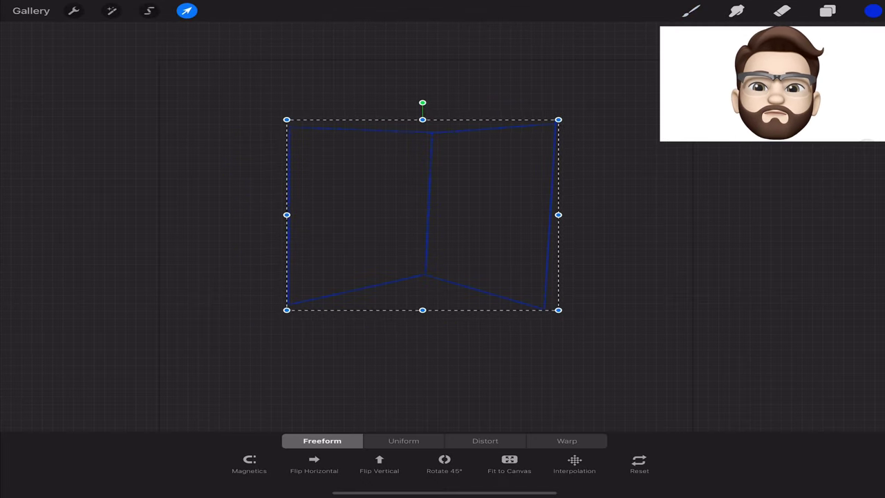
left_click(186, 10)
left_click(186, 10)
mouse_move(421, 101)
left_mouse_down()
mouse_move(573, 212)
mouse_move(423, 101)
left_mouse_up()
key("ctrl+z")
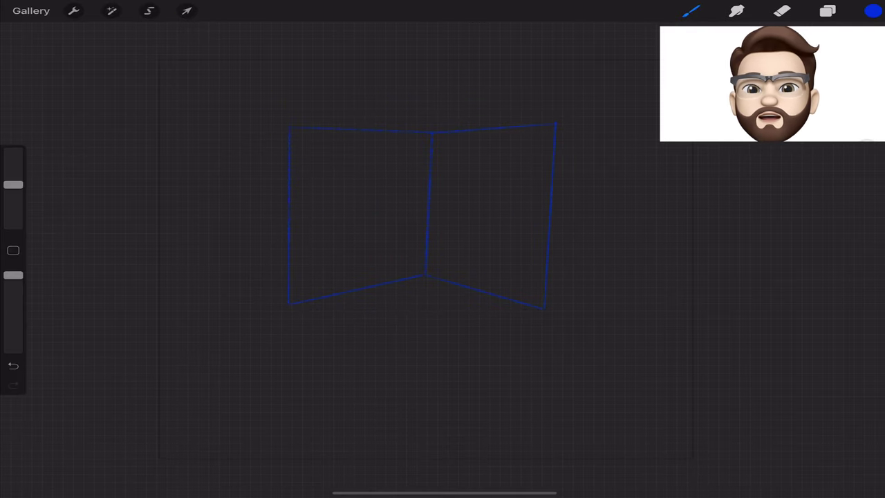
key("ctrl+z")
left_click(827, 10)
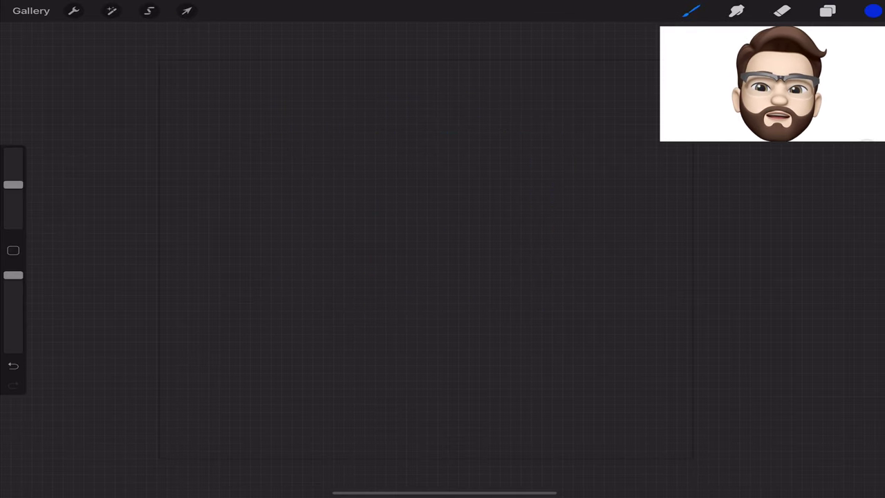
- Try a curved stroke and a long zigzag, then clear the canvas
left_click_drag(442, 293, 632, 296)
left_click_drag(306, 278, 375, 275)
mouse_move(286, 290)
left_mouse_down()
mouse_move(652, 271)
mouse_move(345, 271)
left_mouse_up()
left_click_drag(572, 283, 573, 283)
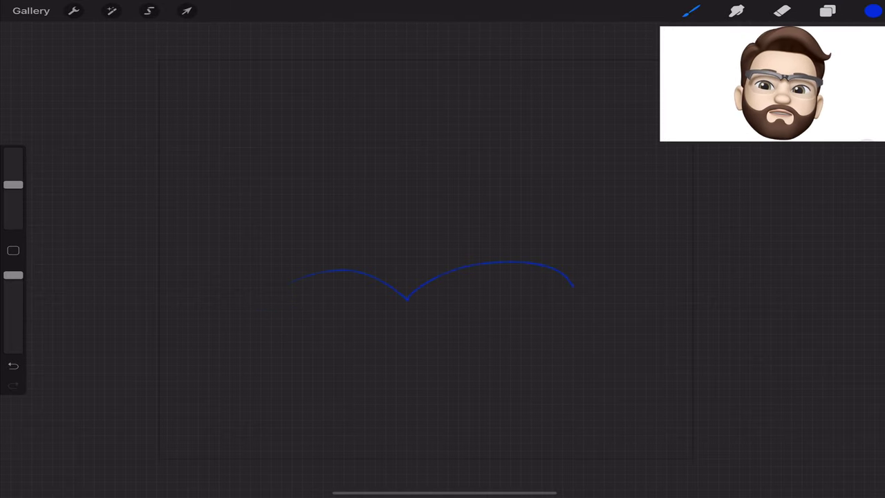
key("ctrl+z")
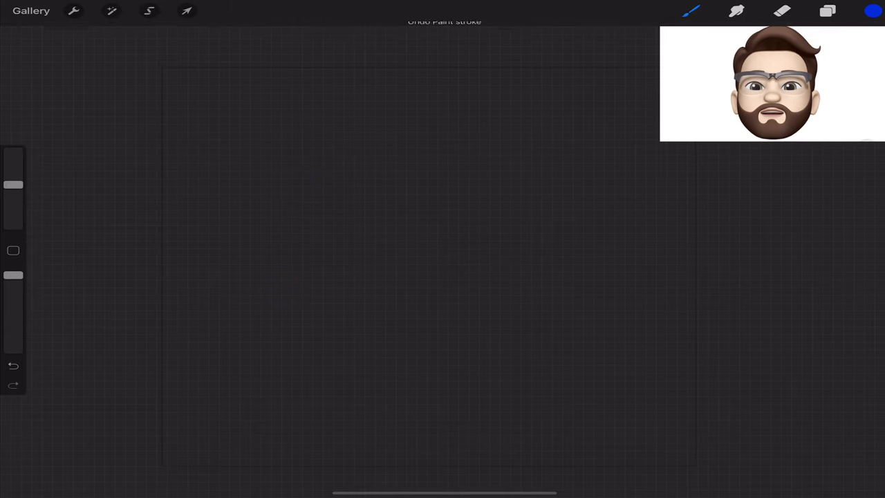
left_click_drag(394, 134, 487, 337)
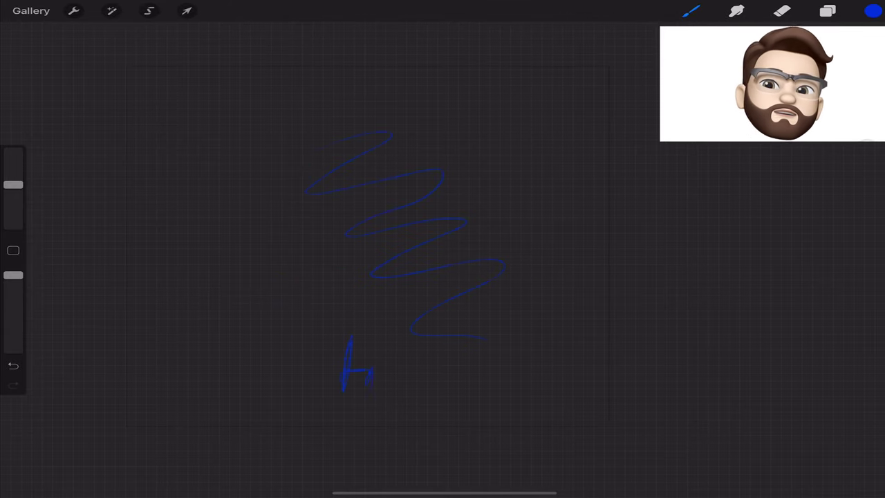
left_click(827, 11)
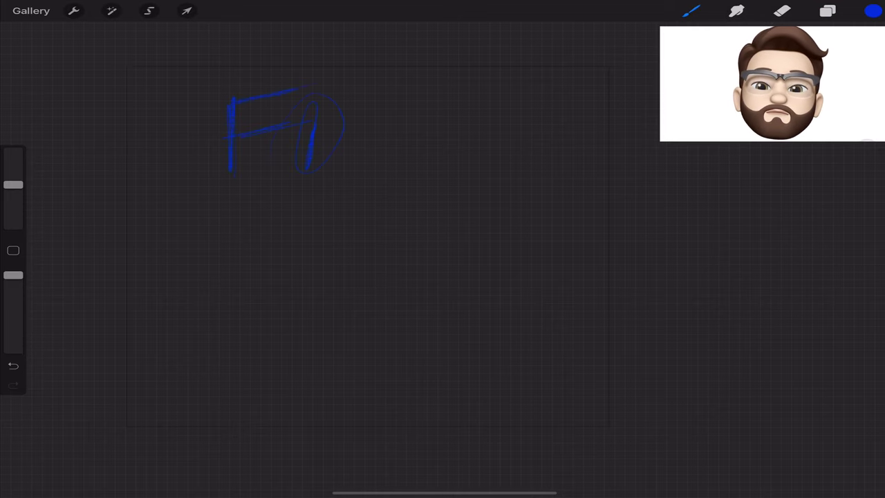
- Restore and remove an S-curve, draw a snapped ellipse, then clear it
key("ctrl+z")
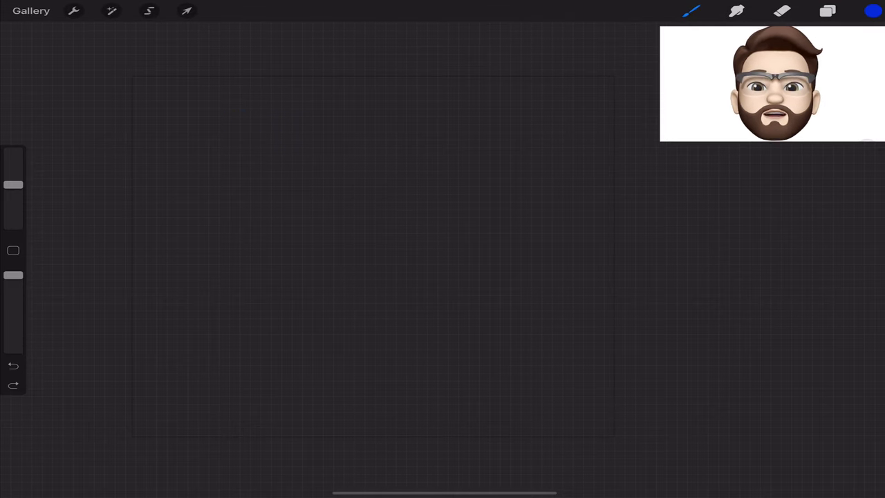
key("ctrl+shift+z")
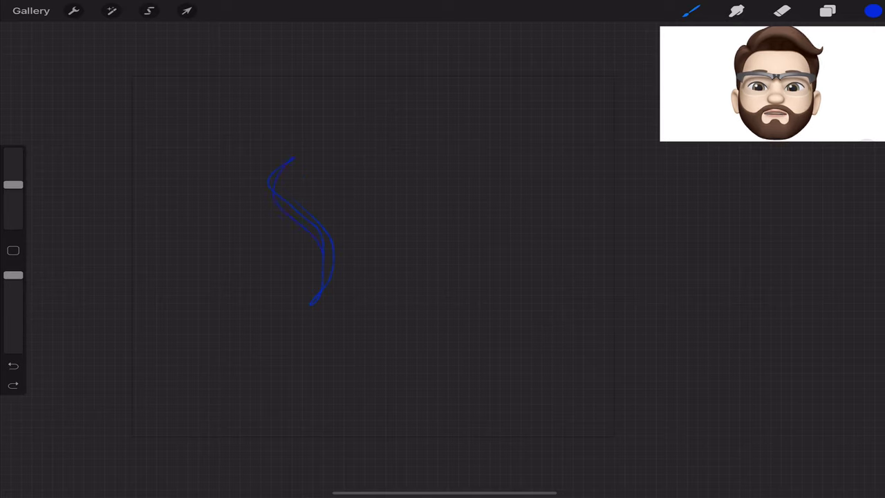
key("ctrl+z")
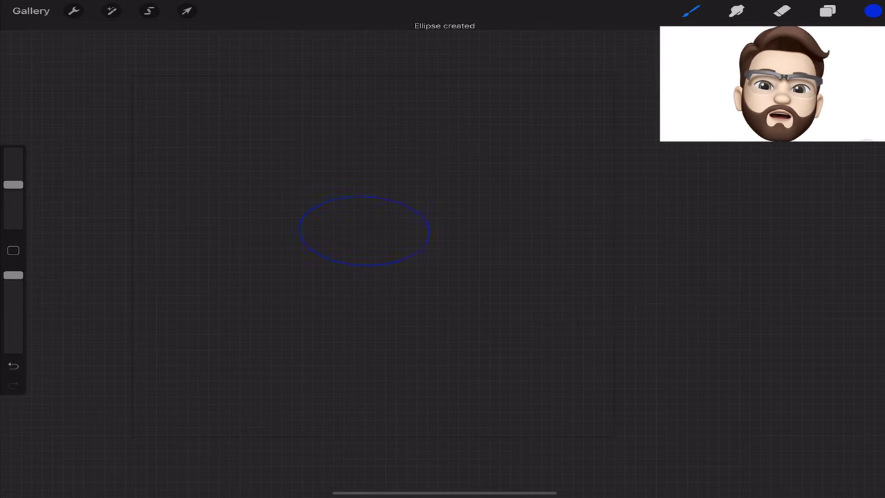
left_click_drag(365, 230, 443, 332)
left_click(827, 11)
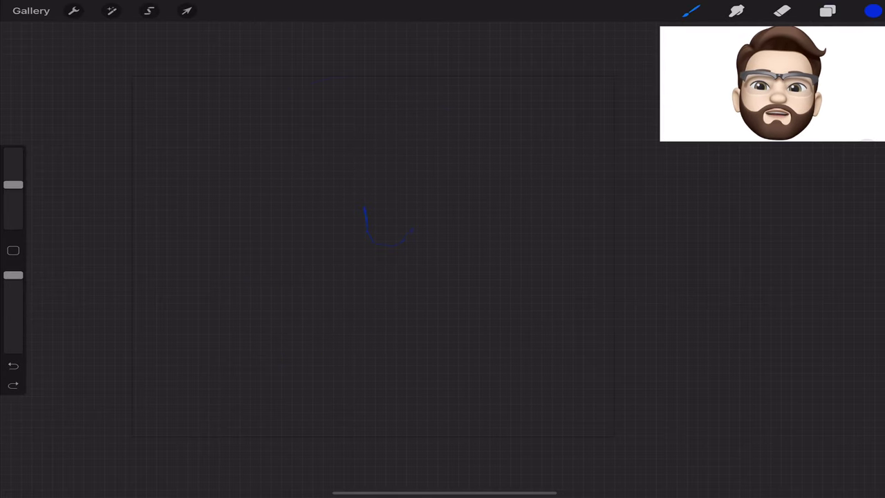
- Draw a stroke and a small circle moved lower, then clear the canvas
left_click_drag(411, 231, 402, 166)
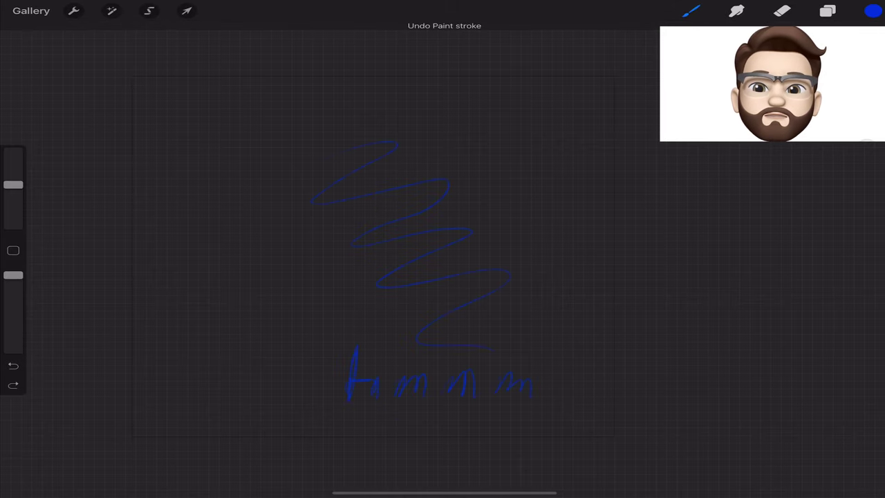
left_click_drag(353, 137, 336, 229)
left_click(186, 10)
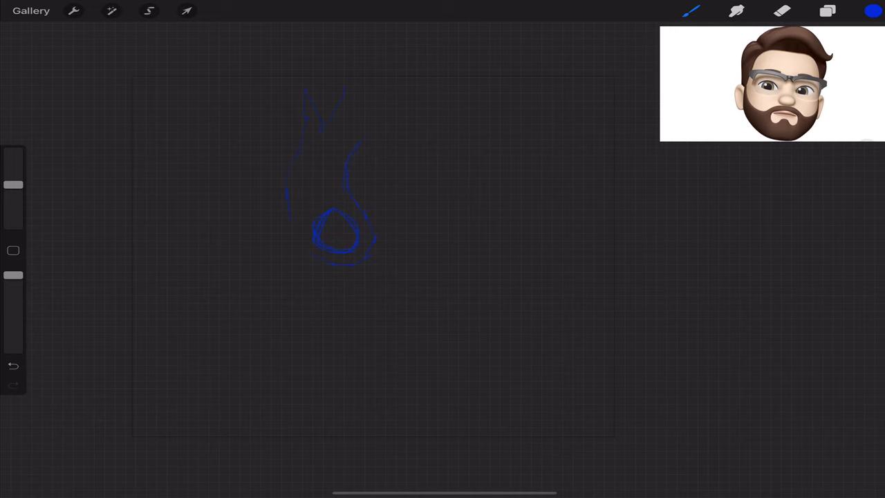
left_click(827, 10)
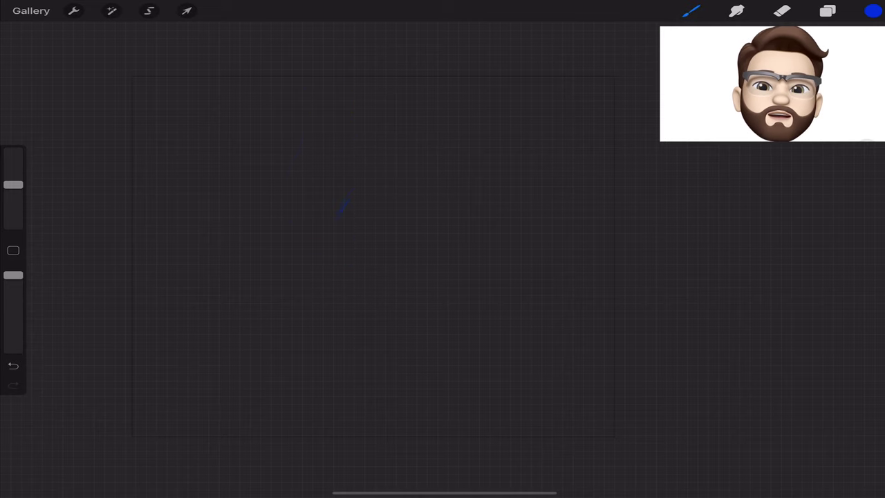
- Try and undo a zigzag, an oval, an arc and a crown-shaped sketch
left_click(13, 364)
left_click_drag(301, 142, 269, 207)
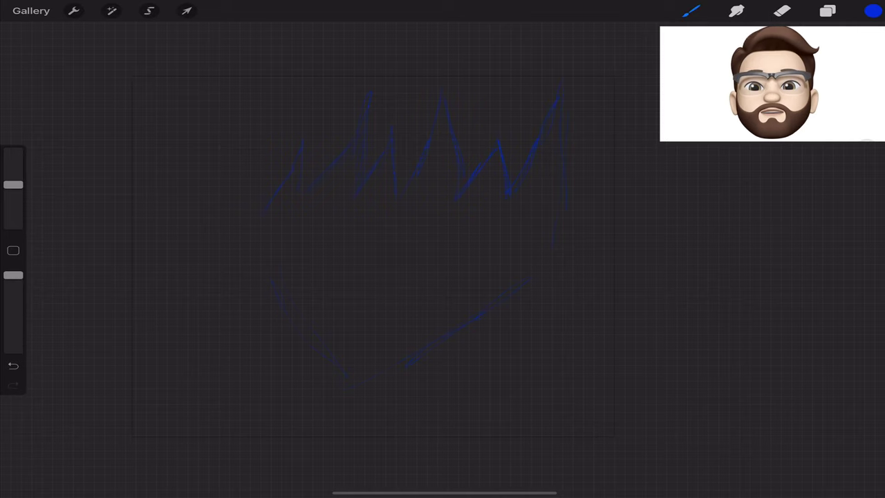
left_click(13, 365)
left_click_drag(166, 174, 304, 128)
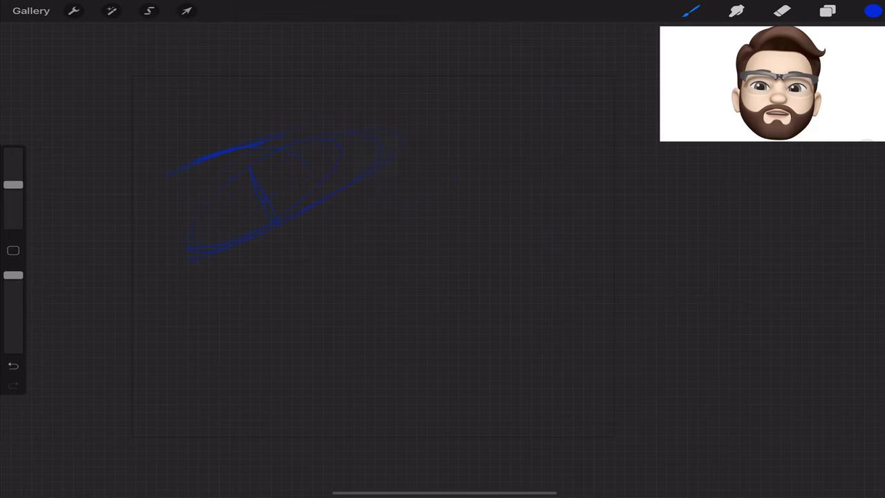
key("ctrl+z")
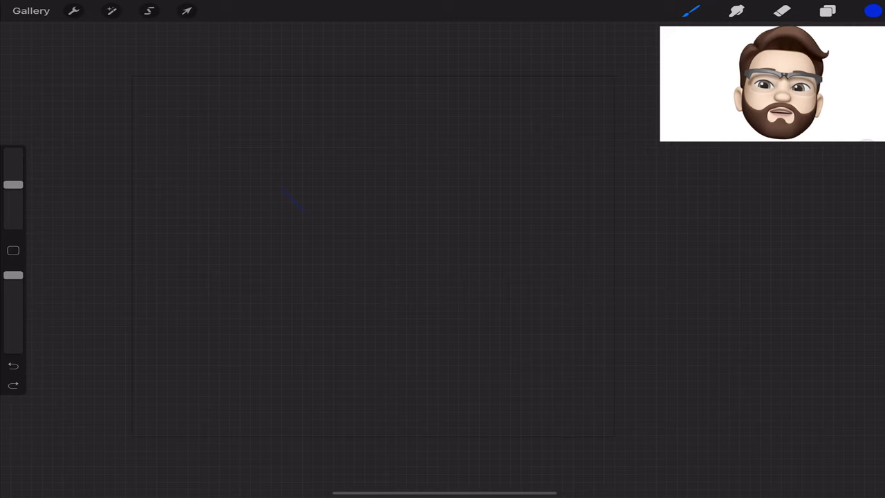
left_click_drag(287, 145, 345, 186)
key("ctrl+z")
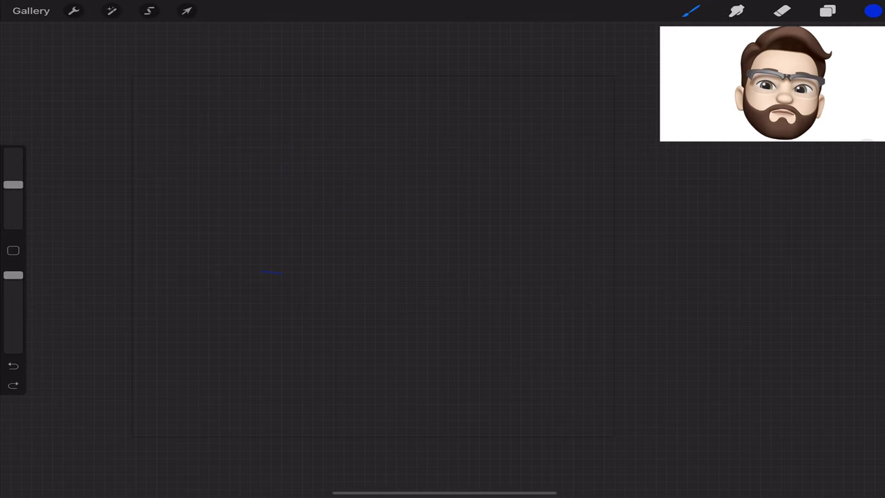
left_click_drag(245, 251, 338, 259)
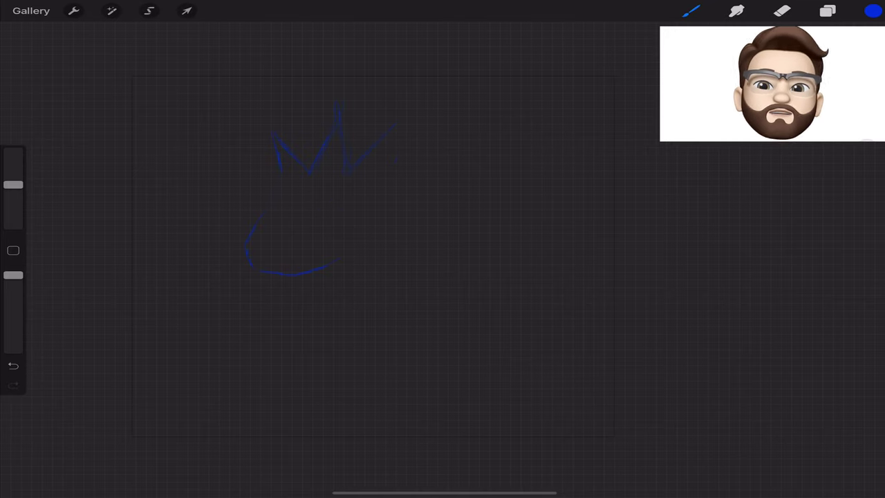
key("ctrl+z")
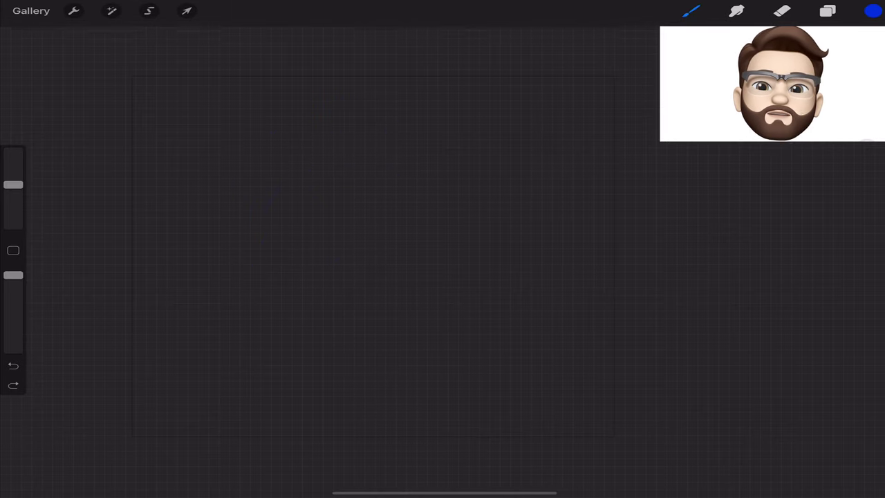
- Draw the pointed flame tips on left and right, then the rounded base
left_click_drag(283, 150, 294, 257)
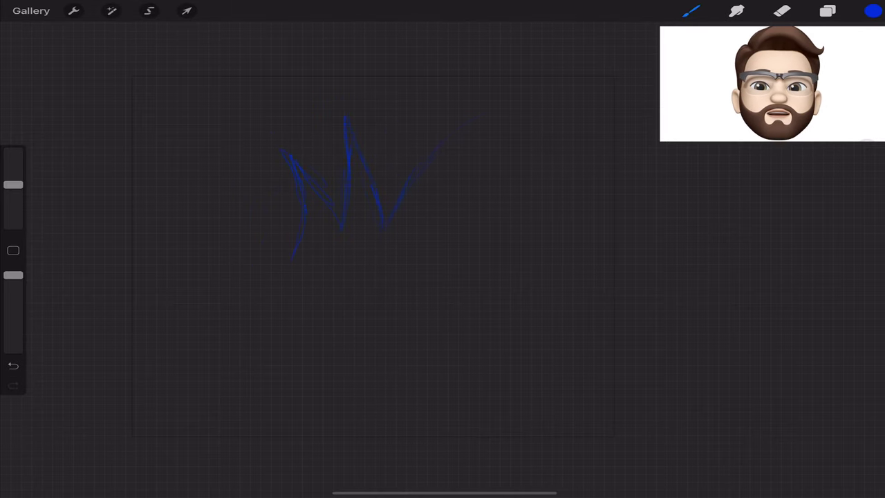
key("ctrl+z")
left_click_drag(386, 235, 437, 148)
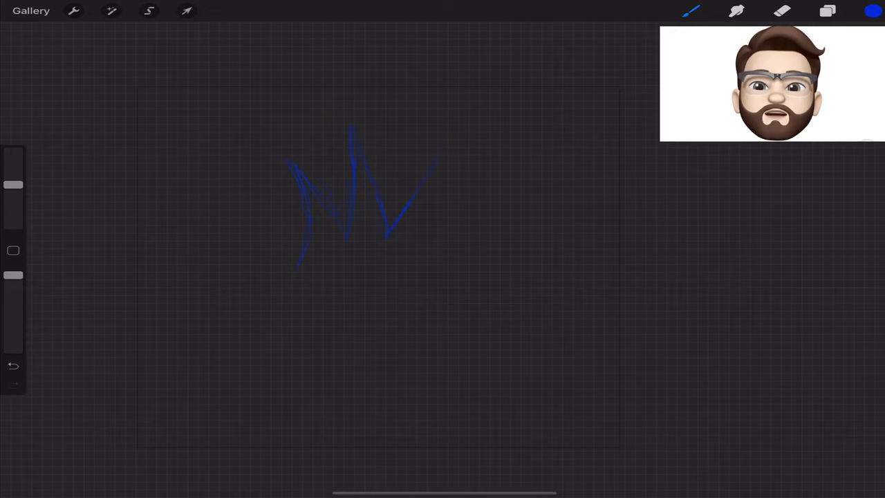
left_click_drag(415, 181, 445, 136)
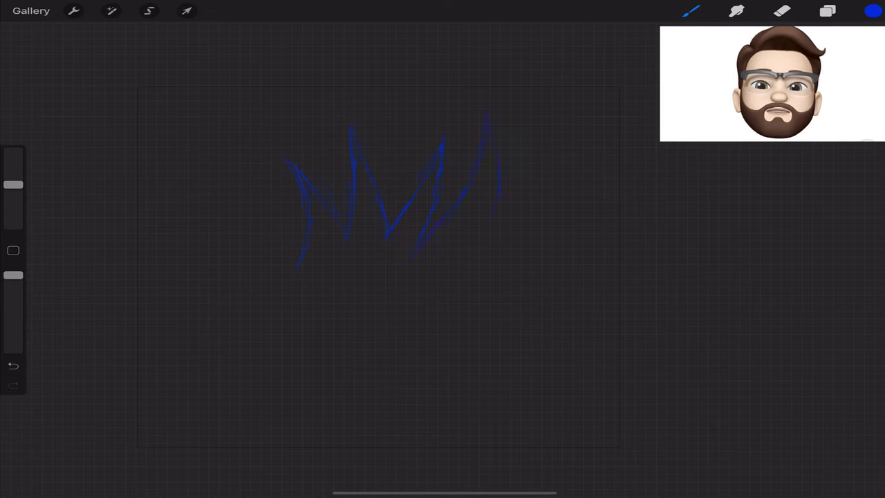
key("ctrl+z")
left_click_drag(294, 269, 483, 249)
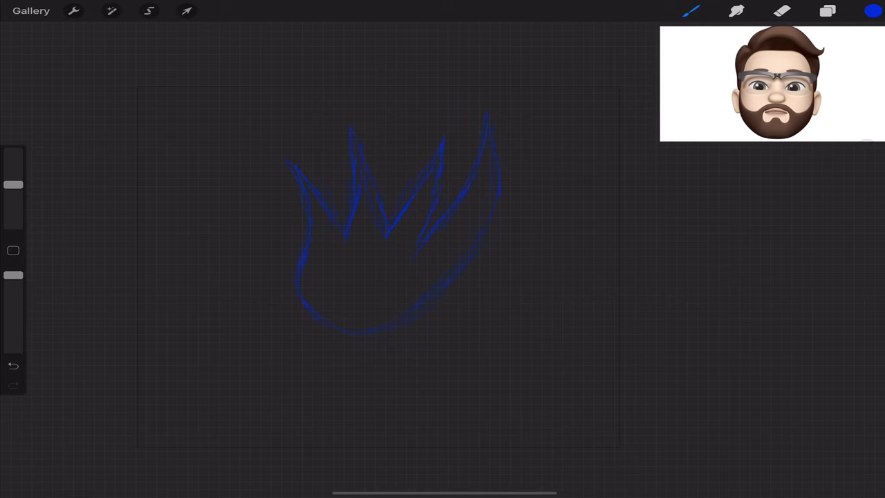
- On a new layer draw the flame's left edge, then lower the sketch layer's opacity
left_click(827, 10)
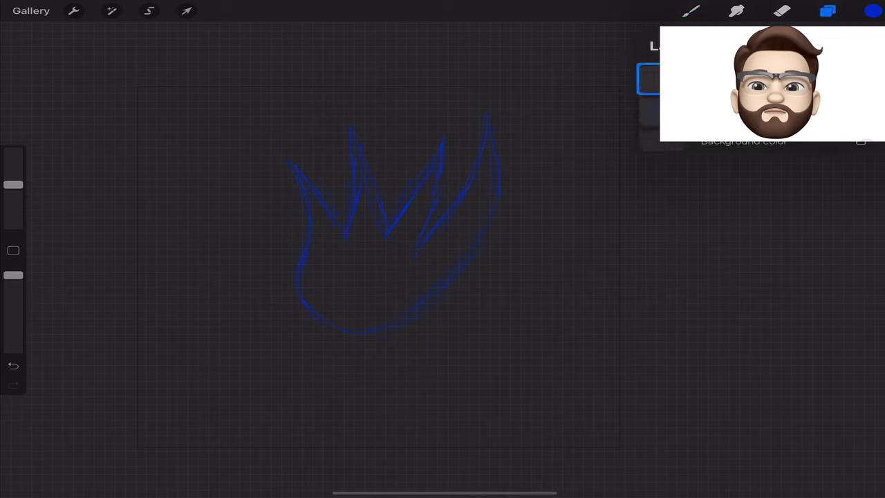
left_click_drag(285, 156, 309, 239)
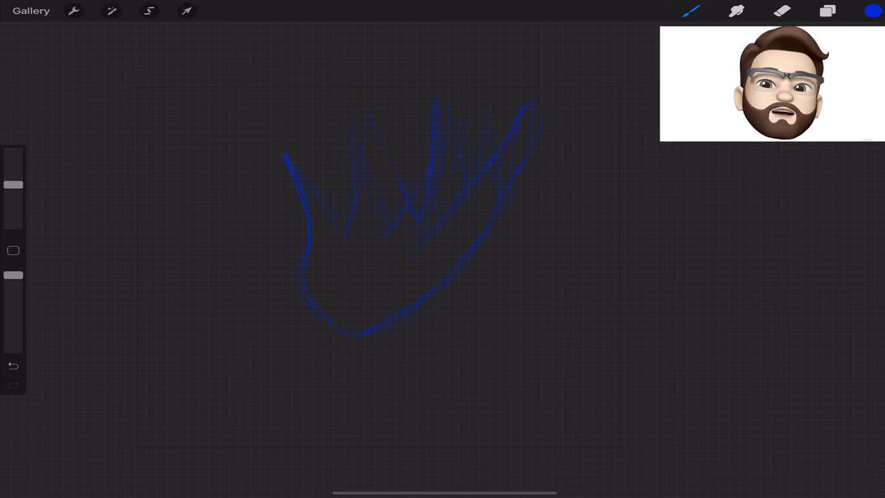
left_click(827, 10)
left_click(857, 79)
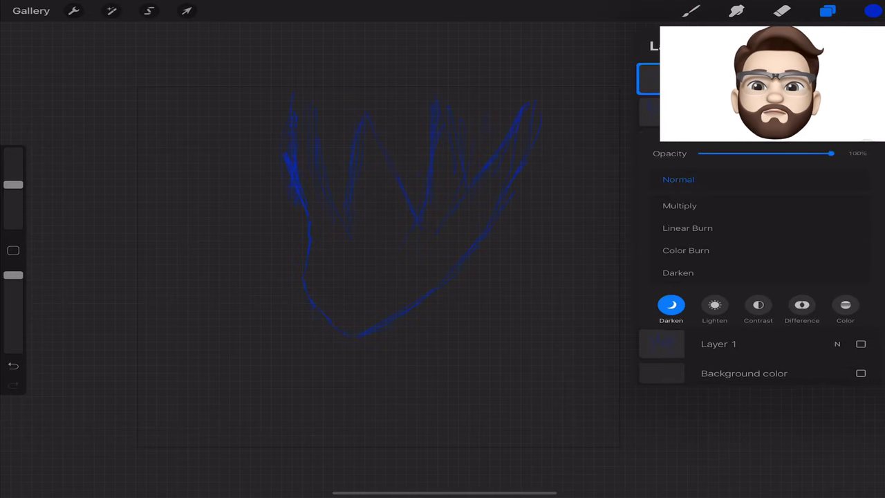
left_click_drag(839, 150, 733, 150)
left_click(827, 10)
- Draw the teardrop flame's upper edge, closing curve and inner curve
mouse_move(484, 107)
left_mouse_down()
mouse_move(352, 187)
mouse_move(449, 287)
left_mouse_up()
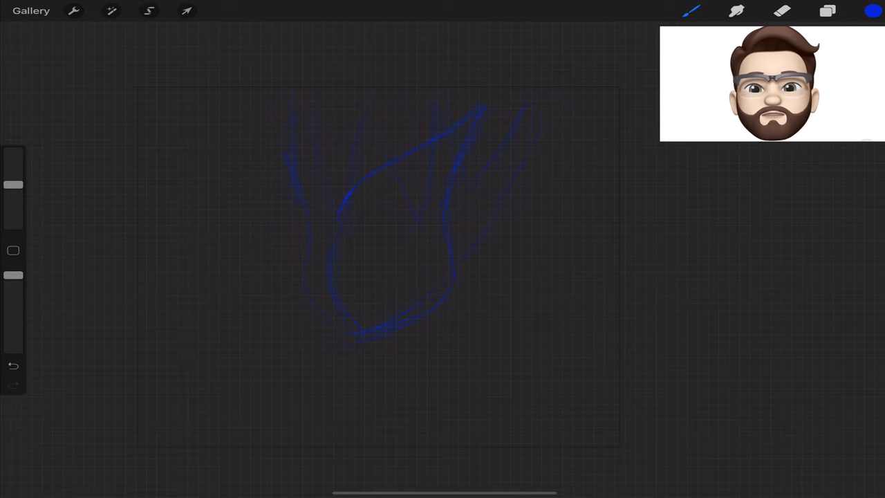
left_click_drag(469, 149, 366, 311)
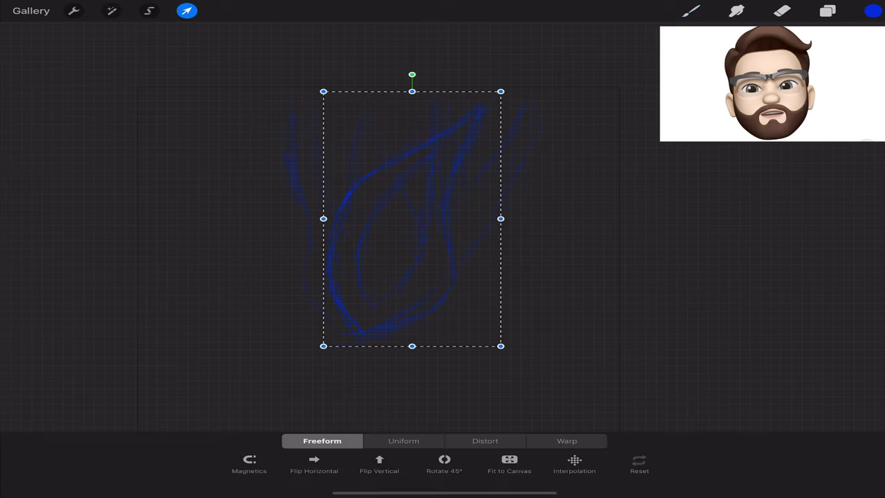
left_click(187, 10)
- Hide Layer 1 and trace the flame's right edge and upper edge to the tip
left_click(827, 10)
left_click(861, 144)
left_click(836, 79)
left_click(691, 10)
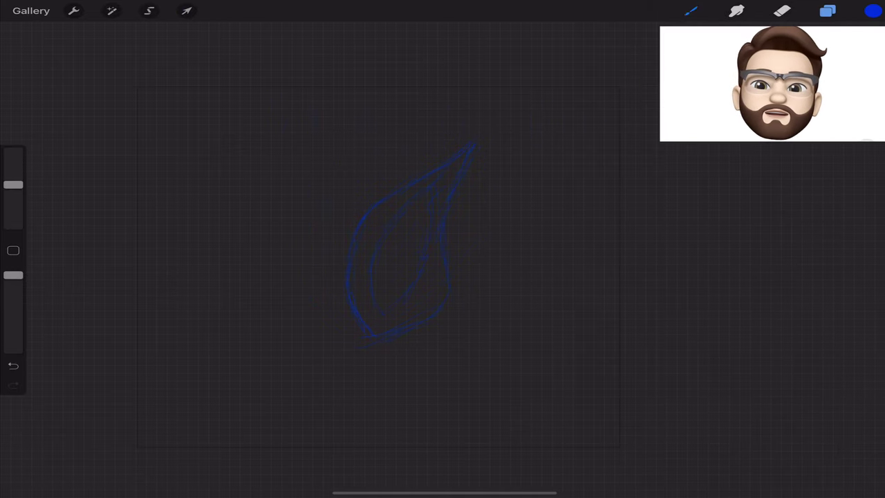
left_click_drag(473, 145, 449, 297)
left_click_drag(359, 215, 508, 126)
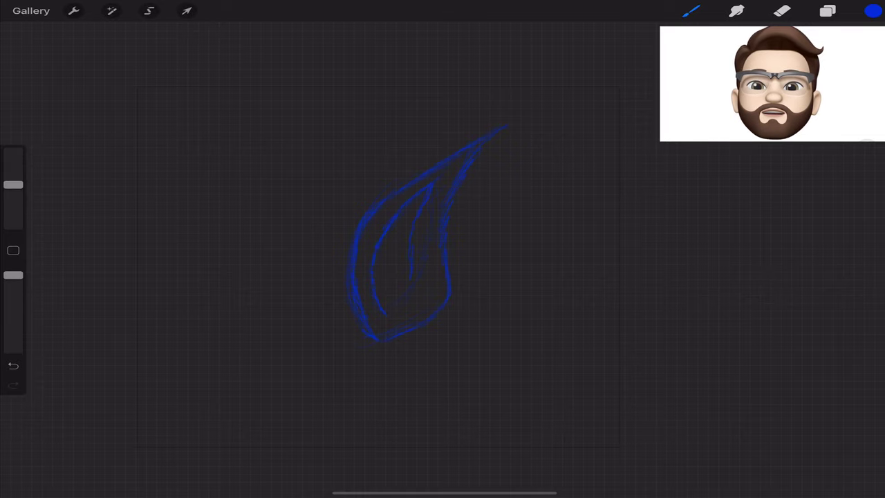
- Adjust layers and shift the sketch, undoing then restoring the bold upper stroke
left_click(827, 10)
left_click(187, 10)
left_click(828, 10)
left_click(827, 10)
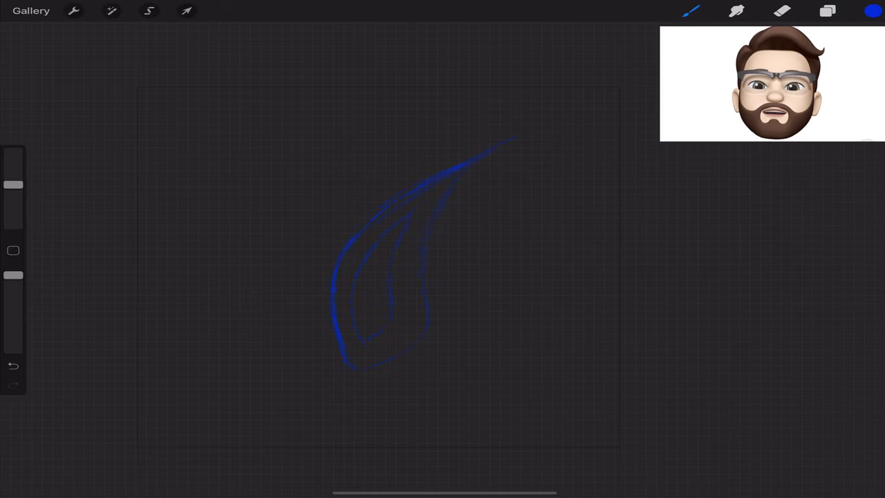
key("ctrl+z")
key("ctrl+z")
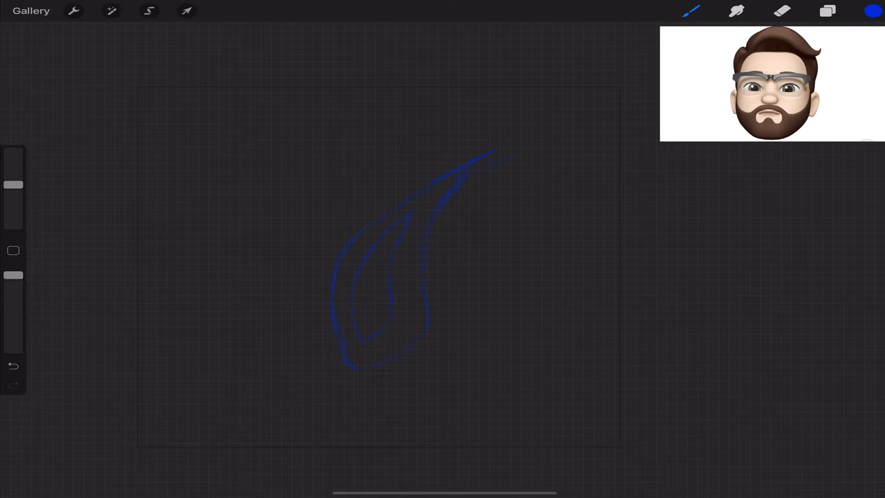
key("ctrl+shift+z")
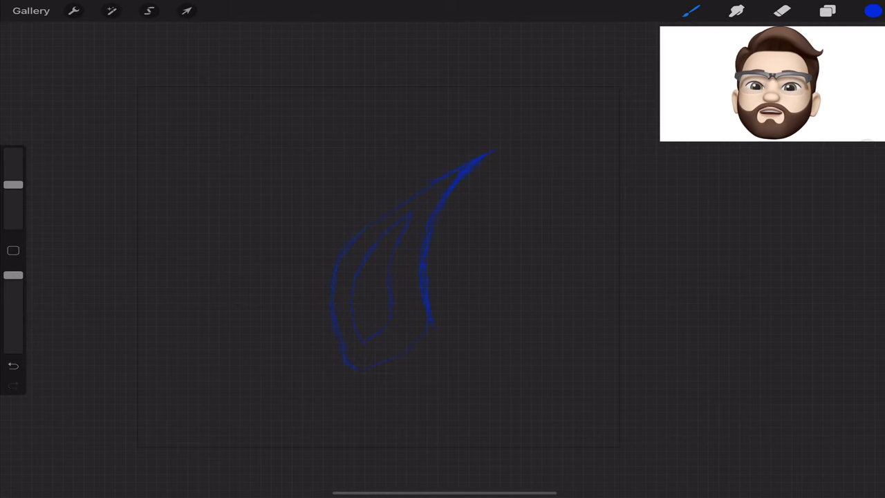
- Trace the flame's lower-left curve and add a bold inner line
left_click_drag(322, 311, 432, 325)
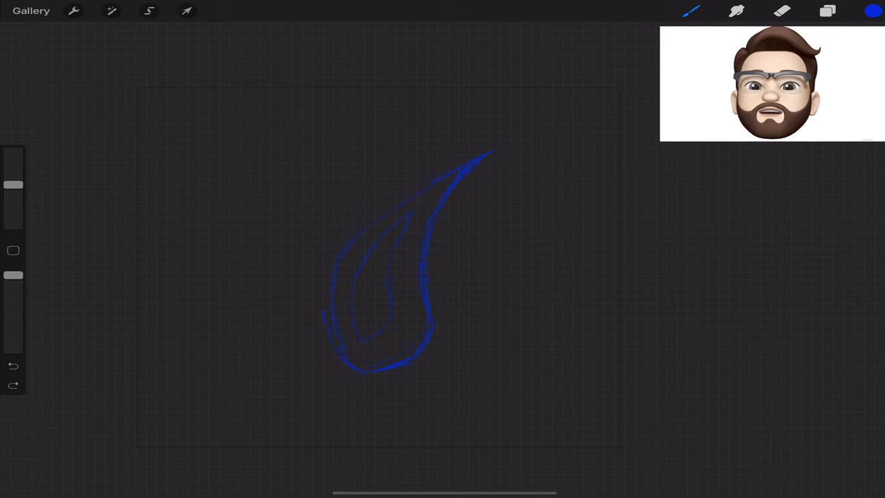
left_click_drag(342, 225, 322, 315)
key("ctrl+z")
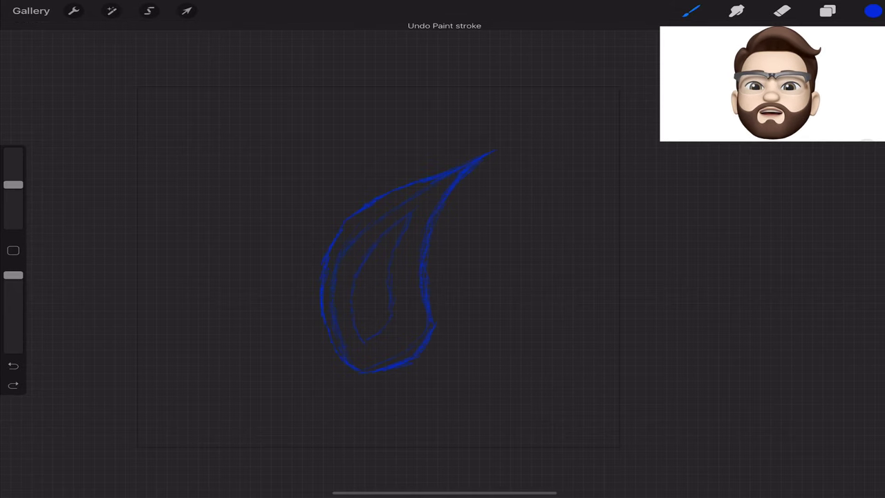
left_click_drag(415, 194, 338, 346)
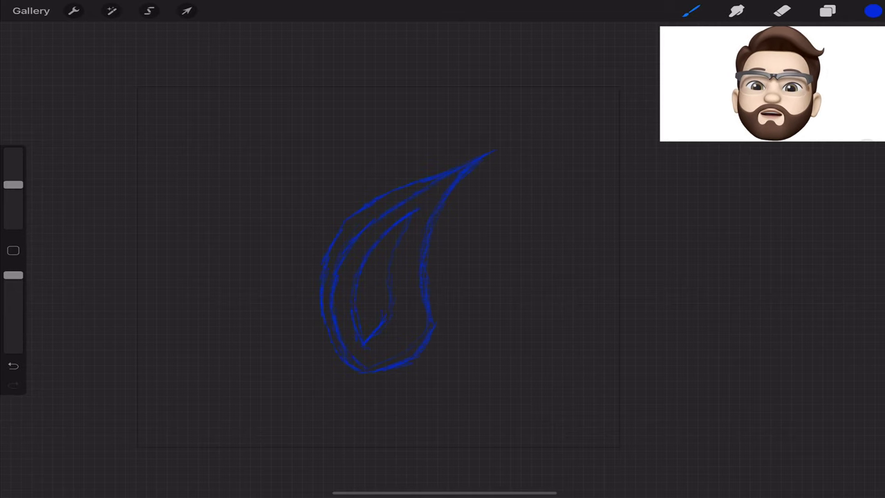
- Check layer blending options, try a hooked right edge, and unhide a layer
left_click(828, 11)
left_click(827, 11)
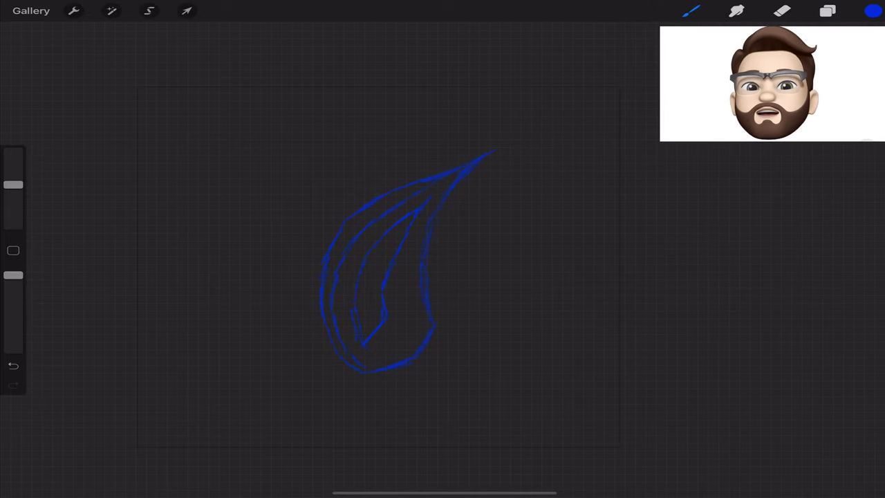
left_click(690, 12)
mouse_move(425, 331)
left_mouse_down()
mouse_move(517, 131)
mouse_move(529, 122)
left_mouse_up()
key("ctrl+z")
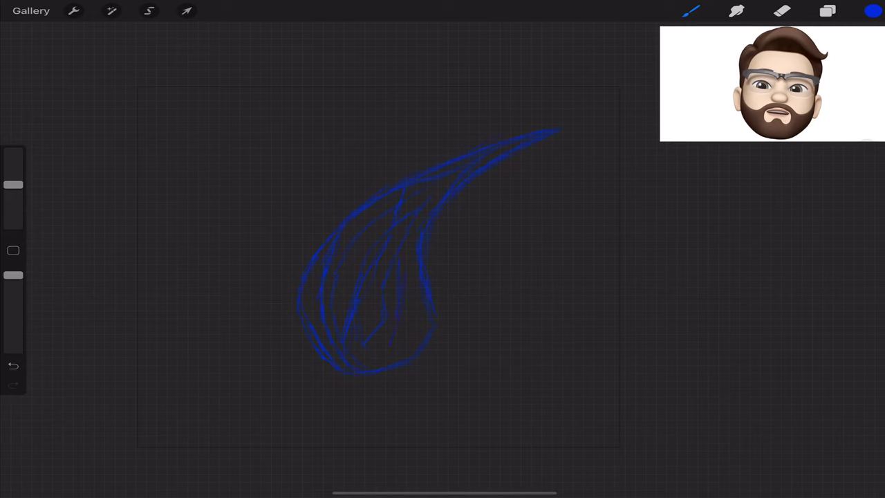
left_click(828, 11)
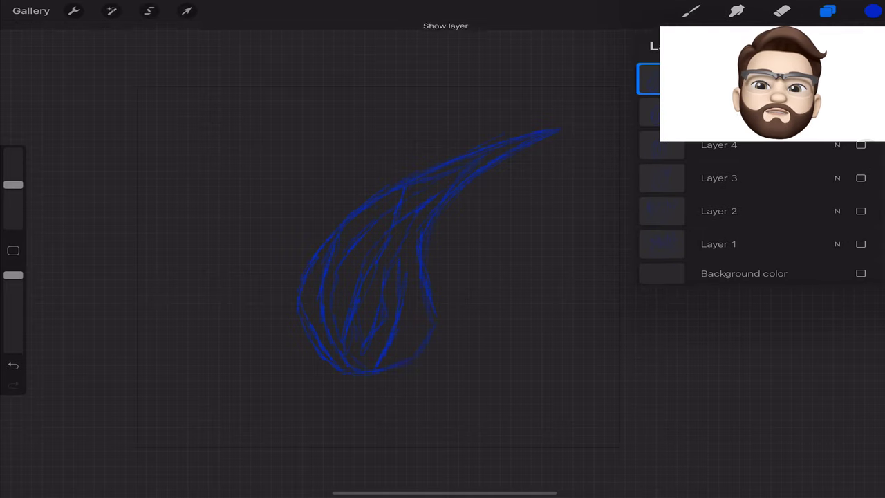
- Add a new layer for redrawing and lower the old flame sketch's opacity
left_click(827, 11)
left_click(864, 46)
left_click(837, 112)
left_click_drag(872, 152, 756, 152)
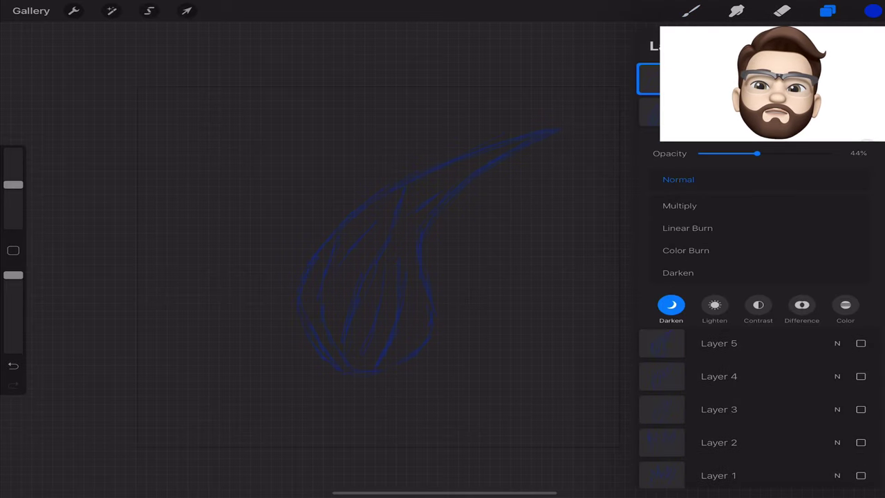
left_click(690, 11)
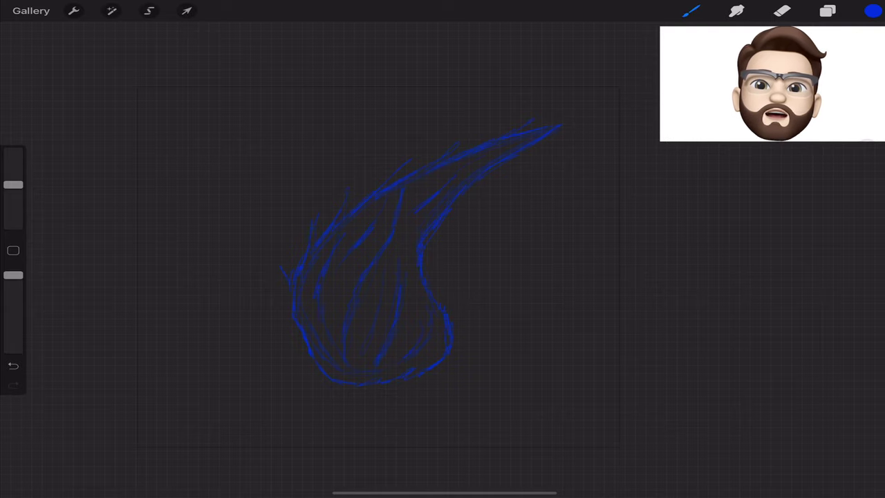
- Toggle a layer's visibility and scale the new flame sketch down slightly with Transform
left_click(827, 11)
left_click(859, 79)
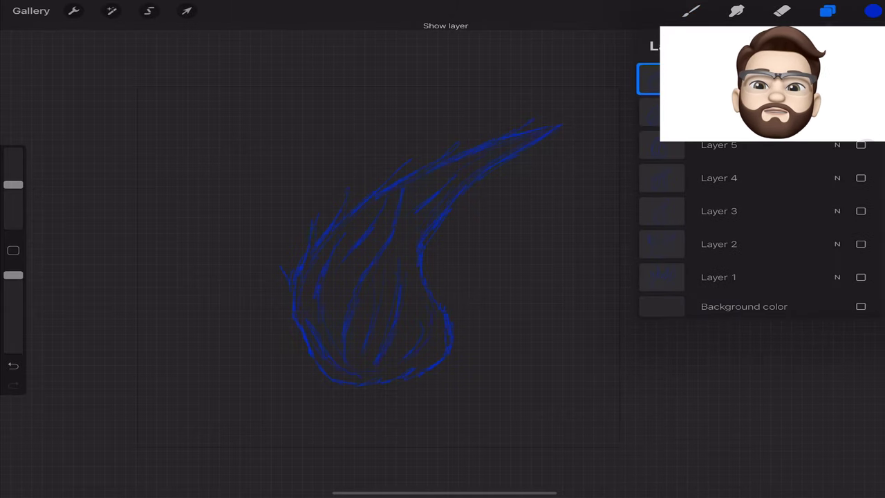
left_click(187, 10)
left_click_drag(555, 82, 521, 129)
left_click(690, 11)
- Check the sketch layer's opacity settings and undo, then redo, the last strokes
left_click(827, 12)
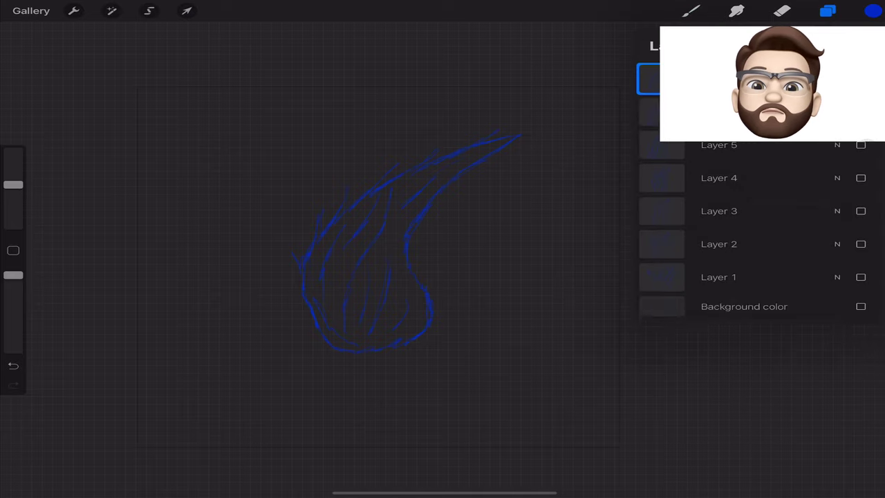
left_click(837, 79)
left_click(827, 11)
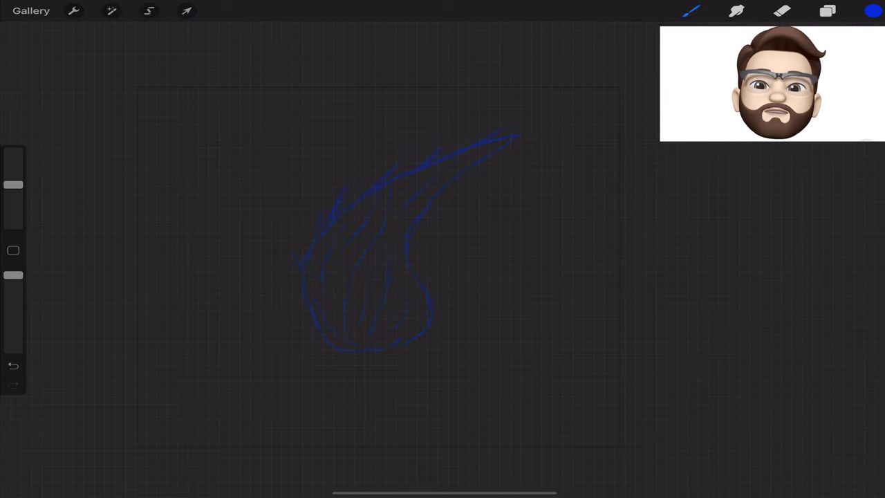
key("ctrl+z")
key("ctrl+shift+z")
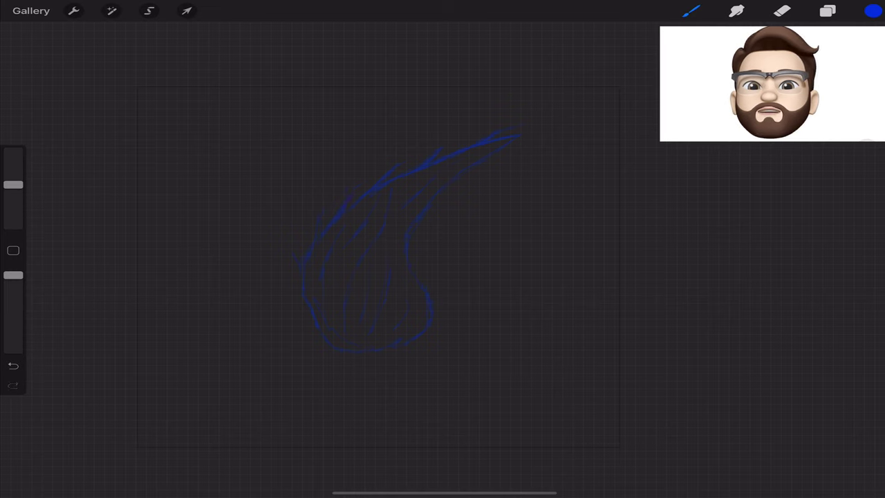
key("ctrl+shift+z")
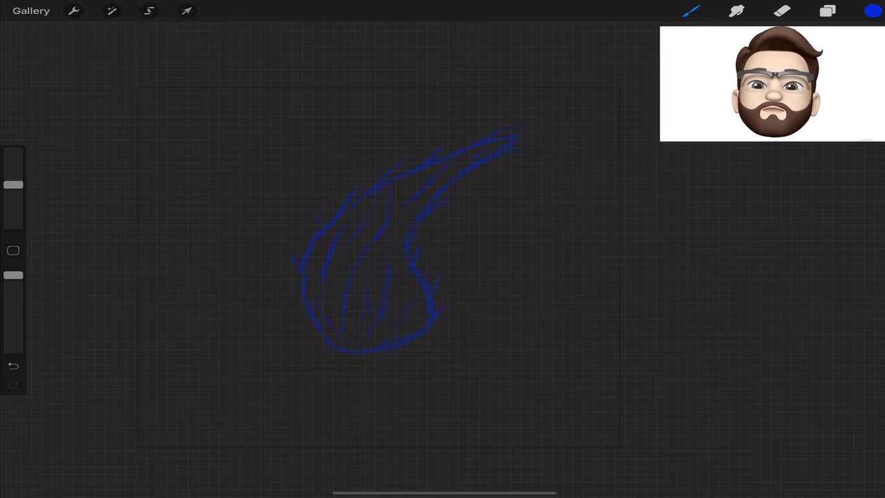
left_click(827, 11)
left_click(837, 78)
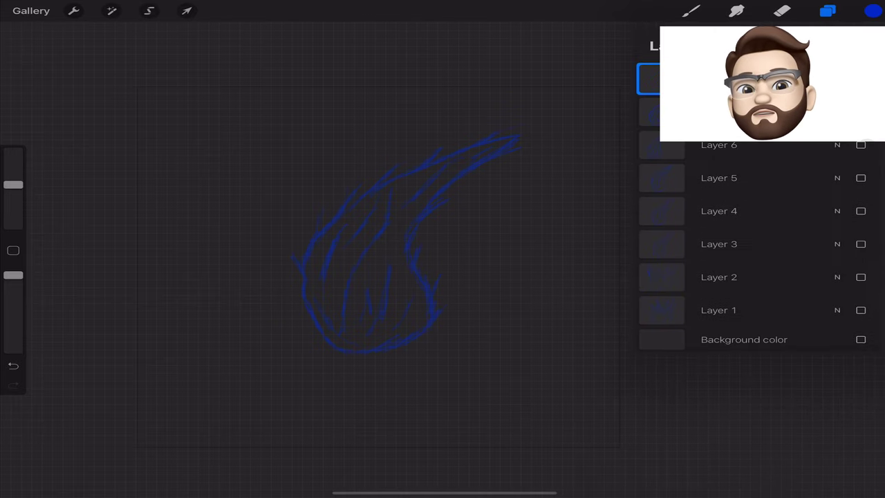
- Undo misses and redraw a short blue stroke on the flame's upper edge
left_click(691, 11)
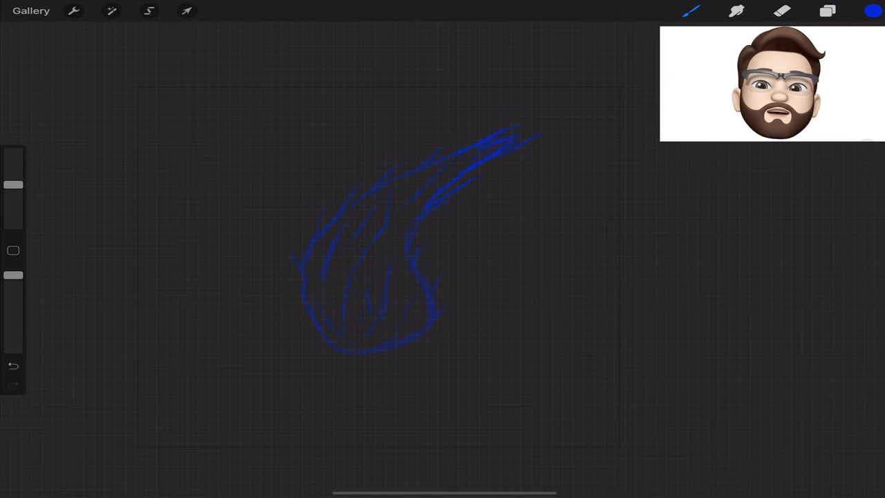
key("ctrl+z")
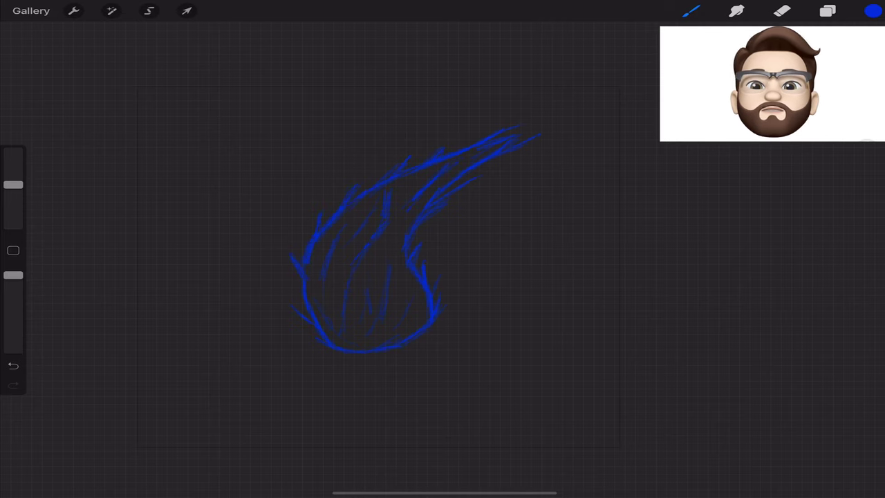
left_click(828, 11)
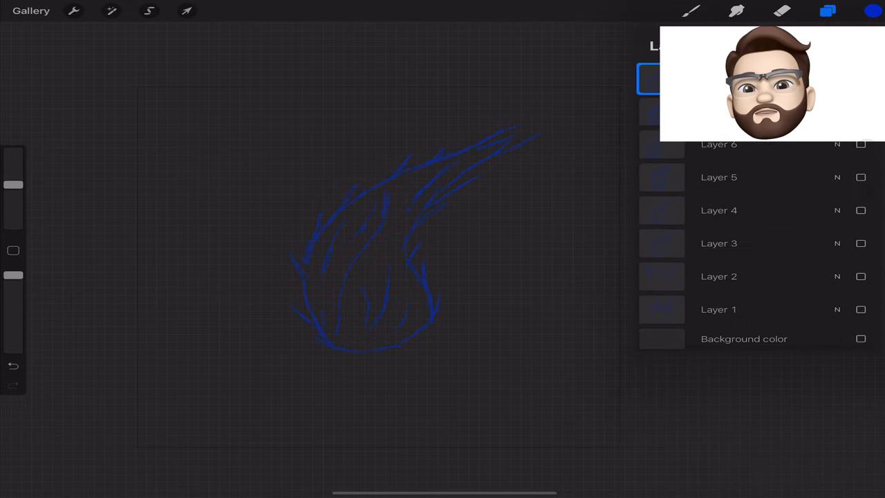
left_click(690, 11)
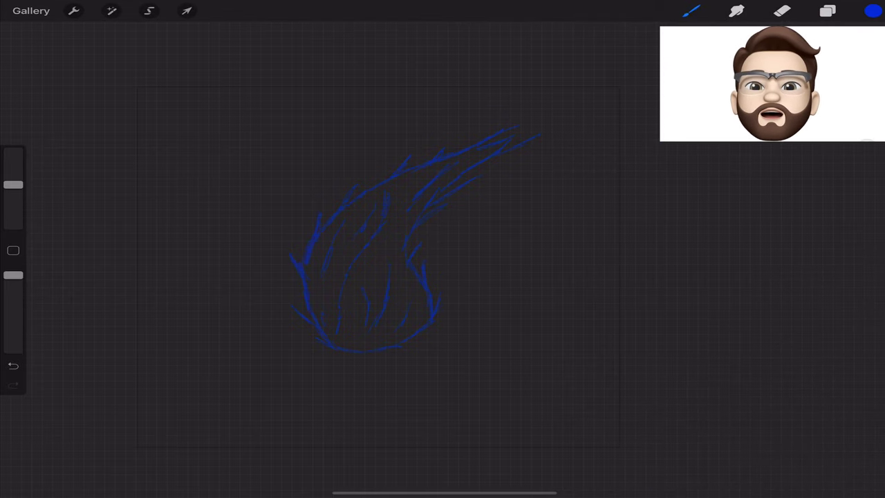
key("ctrl+z")
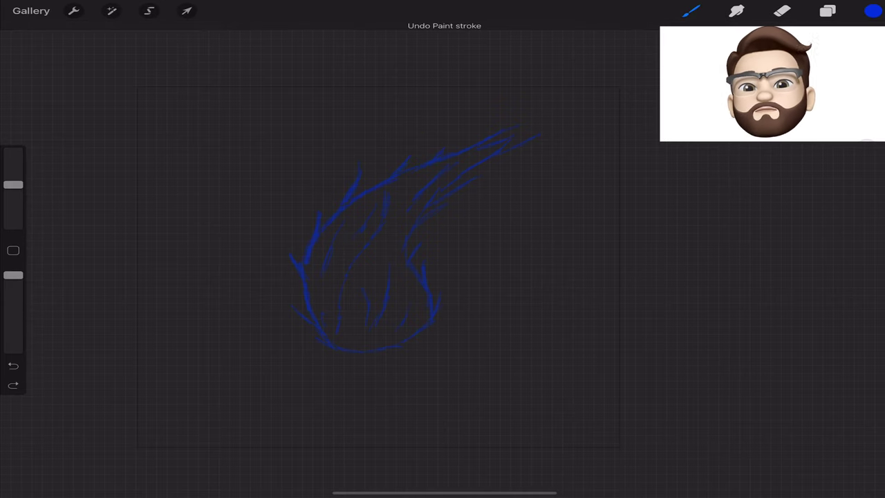
left_click_drag(404, 148, 408, 169)
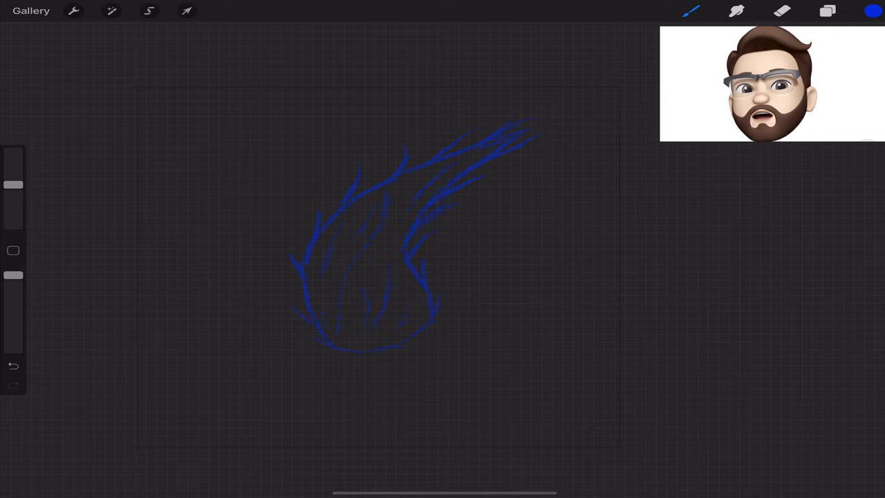
- Replace the stroke at the flame's lower left with a redrawn bolder blue lick
left_click(781, 11)
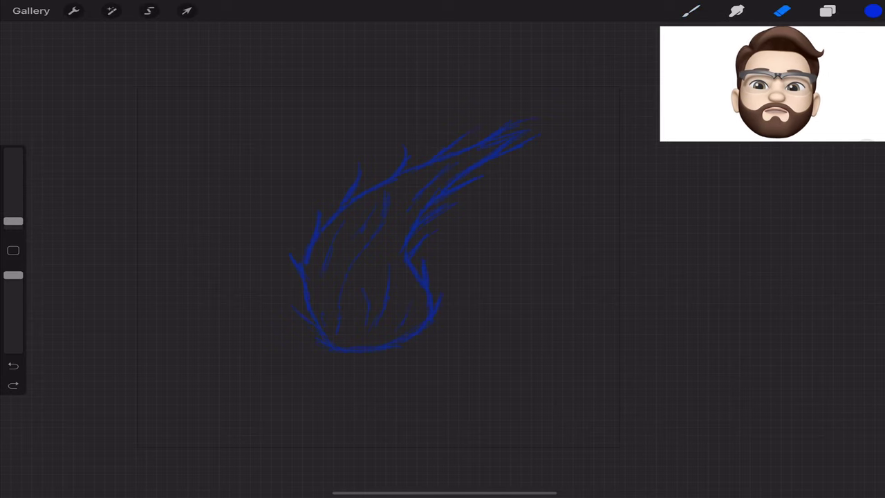
left_click(690, 10)
key("ctrl+z")
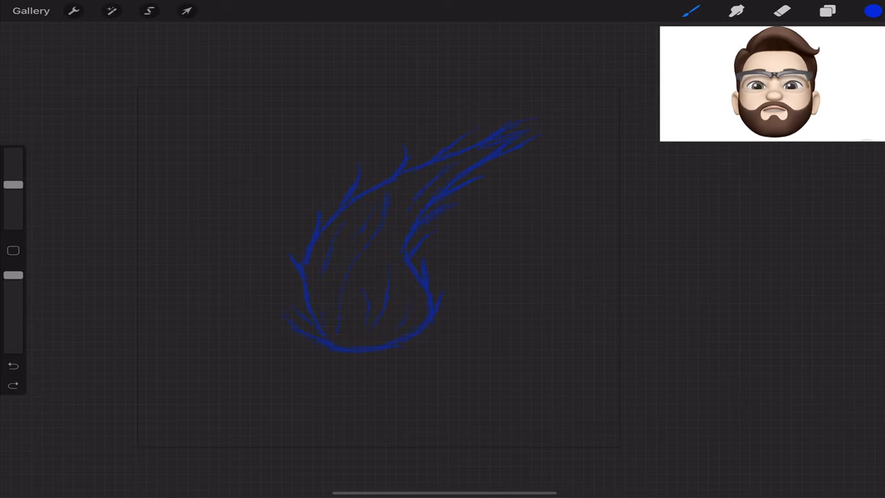
left_click_drag(284, 316, 335, 346)
key("ctrl+z")
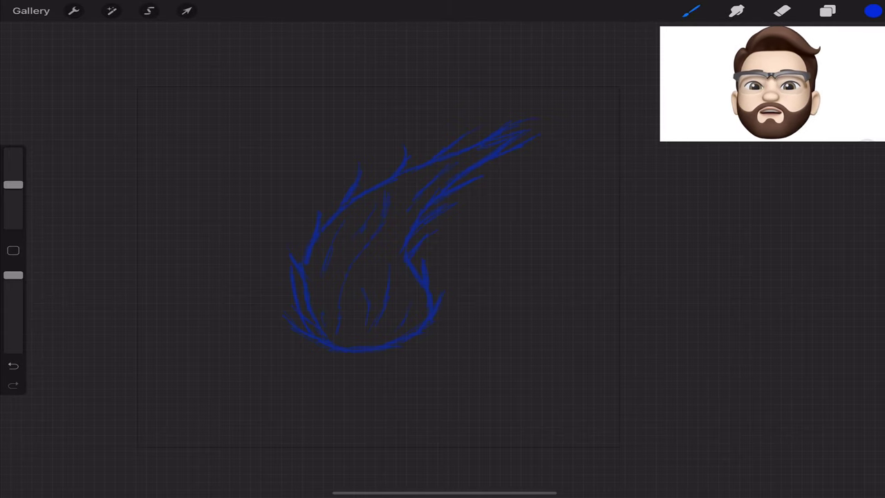
key("ctrl+z")
left_click_drag(270, 299, 308, 323)
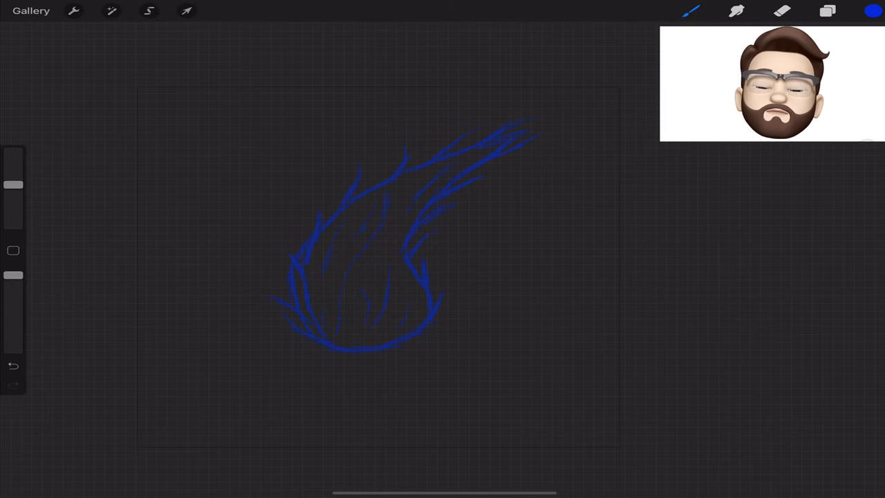
- Undo the stray strokes on the flame's lower right and bring up the colour picker
left_click(828, 11)
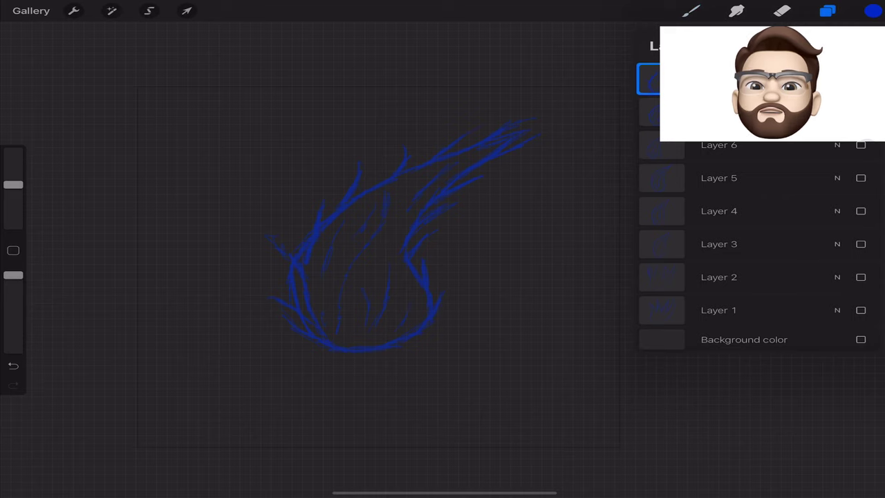
left_click(690, 10)
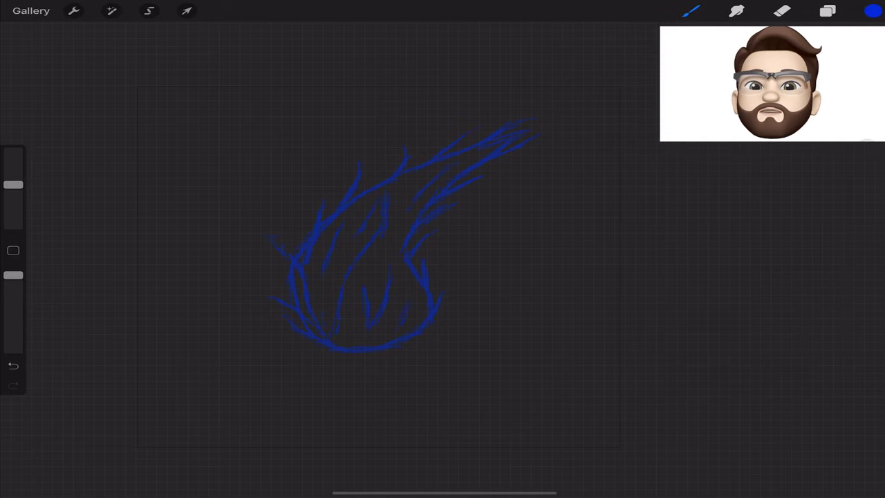
left_click(827, 11)
left_click(827, 10)
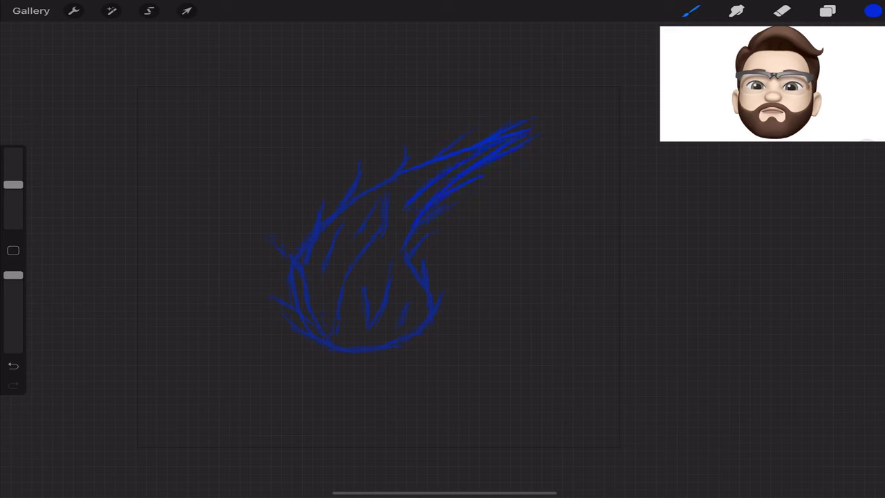
left_click(781, 11)
left_click(690, 11)
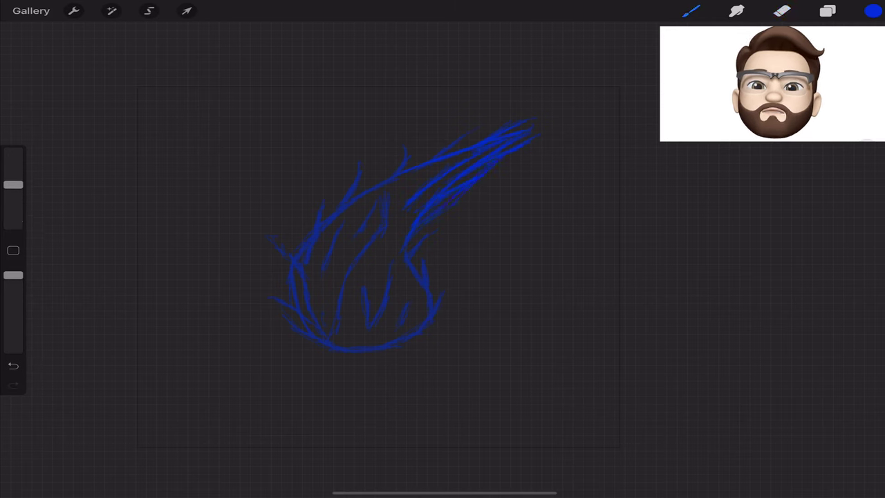
key("ctrl+z")
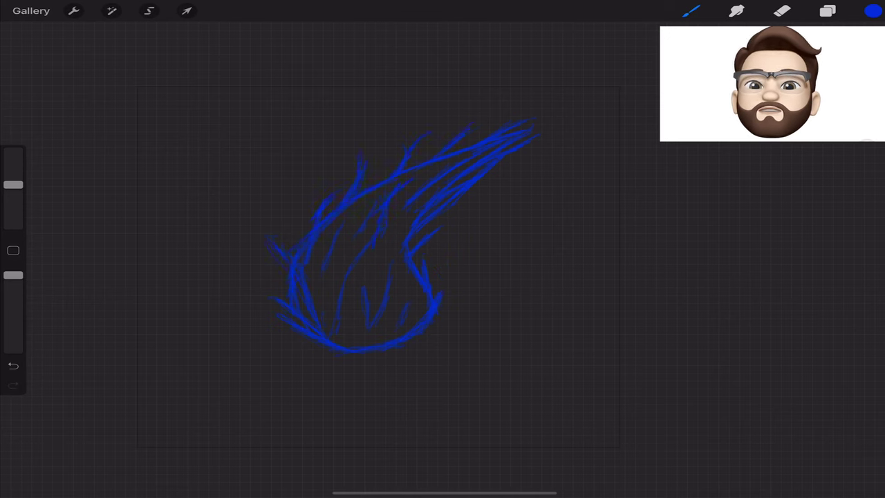
left_click(828, 10)
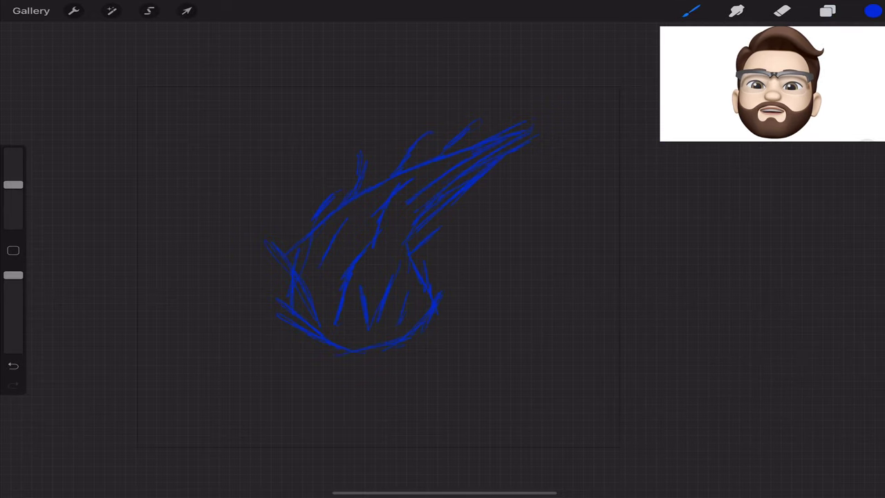
left_click(827, 10)
- Pick red and trace the flame's left edge, undoing the misplaced strokes
left_click(872, 10)
left_click(864, 148)
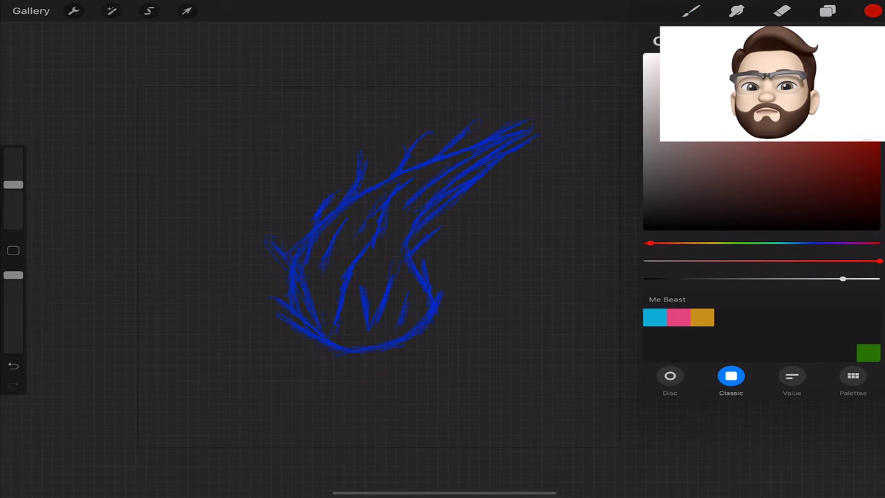
left_click_drag(290, 249, 308, 301)
left_click_drag(354, 194, 290, 257)
left_click_drag(304, 285, 323, 332)
key("ctrl+z")
key("ctrl+z")
key("ctrl+z")
mouse_move(532, 128)
left_mouse_down()
mouse_move(335, 197)
mouse_move(325, 339)
mouse_move(439, 310)
mouse_move(529, 132)
left_mouse_up()
key("ctrl+z")
- Trace the right edge to the tip in red and add licks along the top and tail
left_click_drag(430, 296, 525, 133)
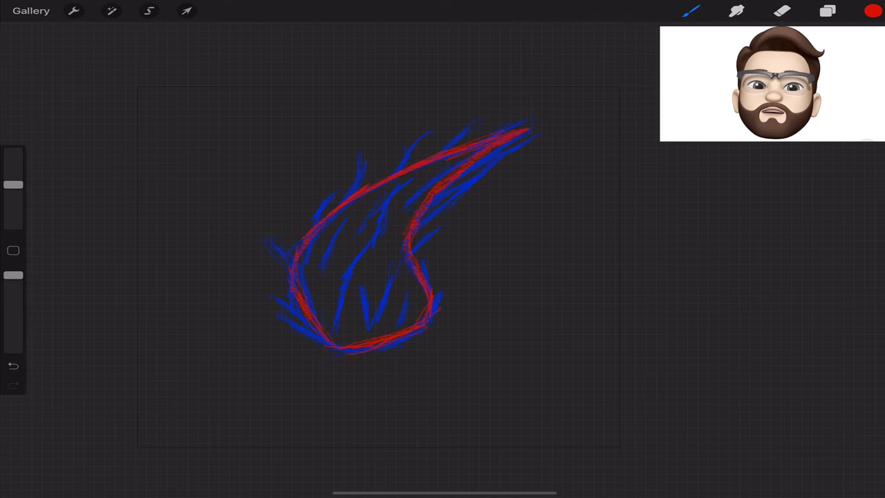
mouse_move(367, 187)
left_mouse_down()
mouse_move(360, 155)
mouse_move(449, 119)
left_mouse_up()
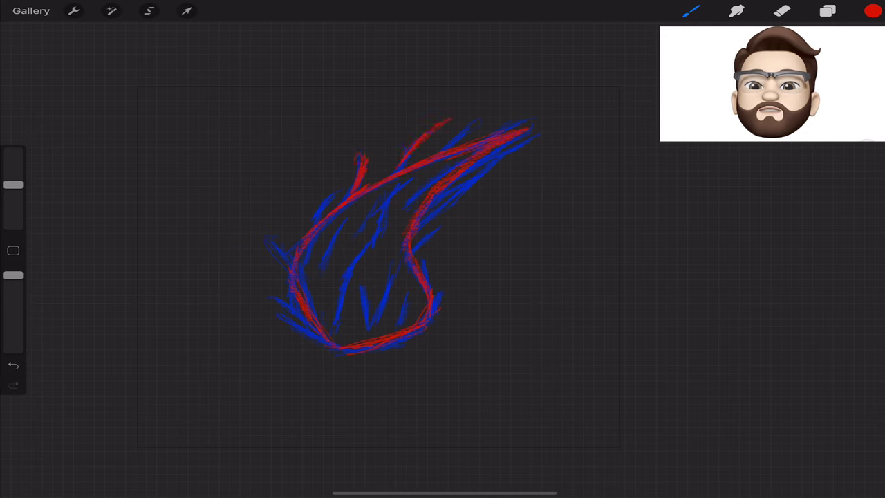
left_click_drag(313, 222, 340, 187)
left_click_drag(457, 142, 501, 104)
left_click_drag(429, 214, 491, 156)
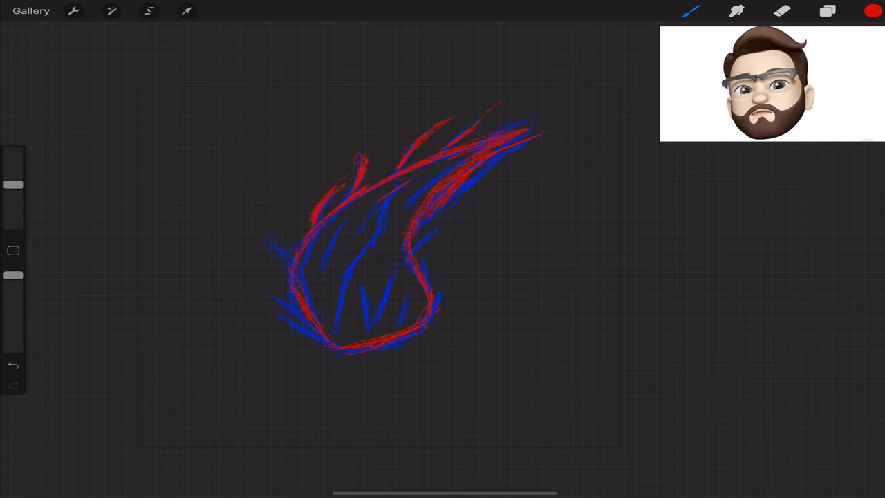
key("ctrl+z")
mouse_move(452, 197)
left_mouse_down()
mouse_move(411, 249)
mouse_move(423, 287)
left_mouse_up()
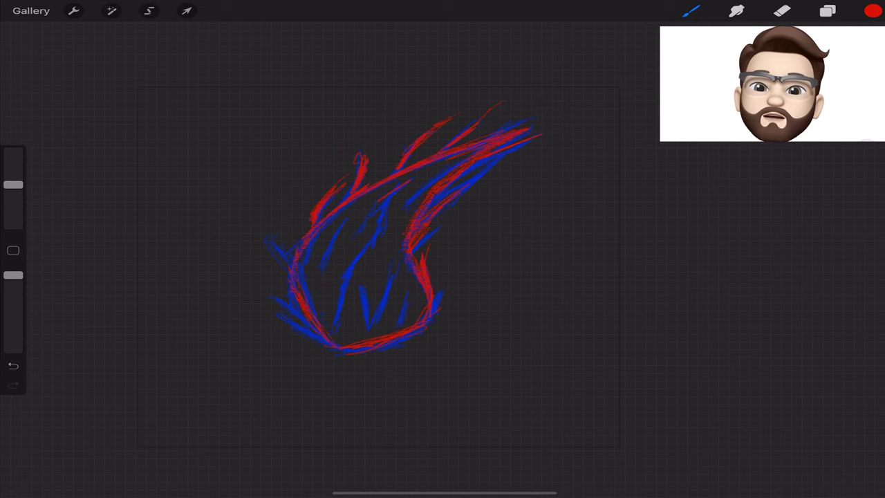
key("ctrl+z")
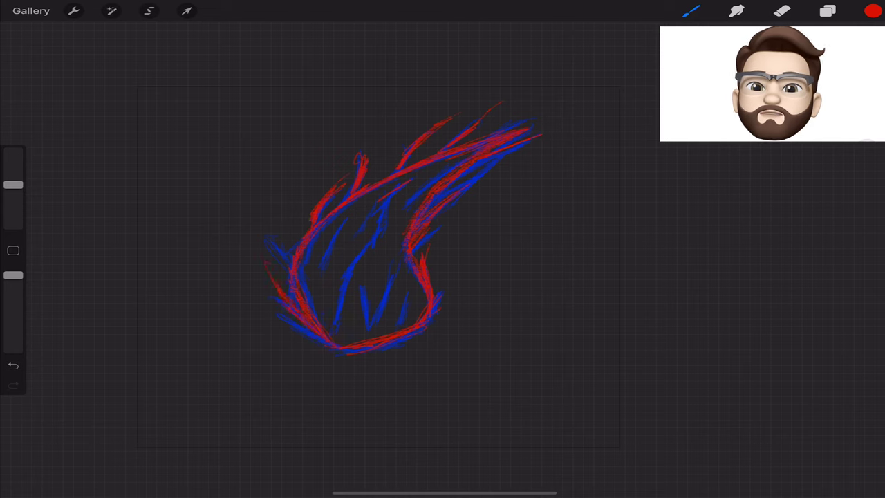
- Add five red hatching strokes inside the flame body
left_click_drag(345, 211, 321, 261)
left_click_drag(379, 211, 373, 252)
left_click_drag(367, 250, 339, 320)
left_click_drag(352, 275, 336, 321)
left_click_drag(398, 274, 360, 322)
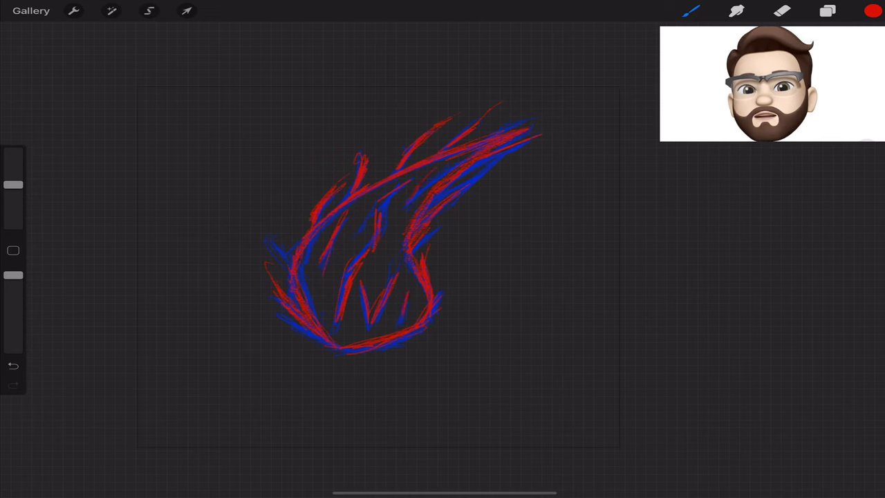
left_click(827, 11)
- Scale the red flame sketch layer down with Transform
left_click(836, 145)
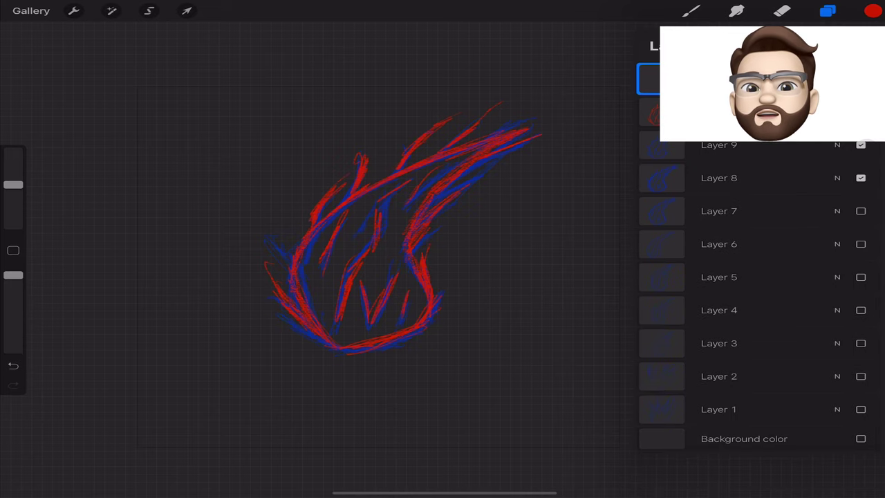
left_click(186, 11)
left_click(653, 114)
left_click(186, 10)
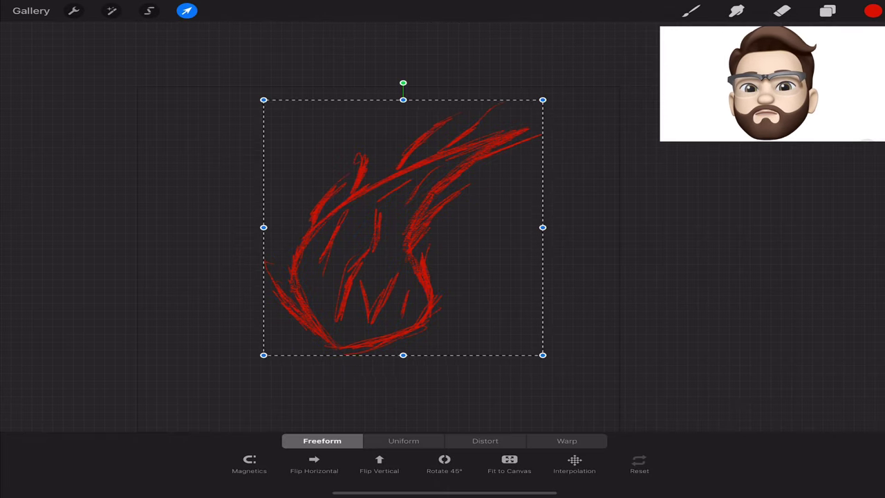
left_click_drag(543, 99, 499, 127)
left_click(691, 10)
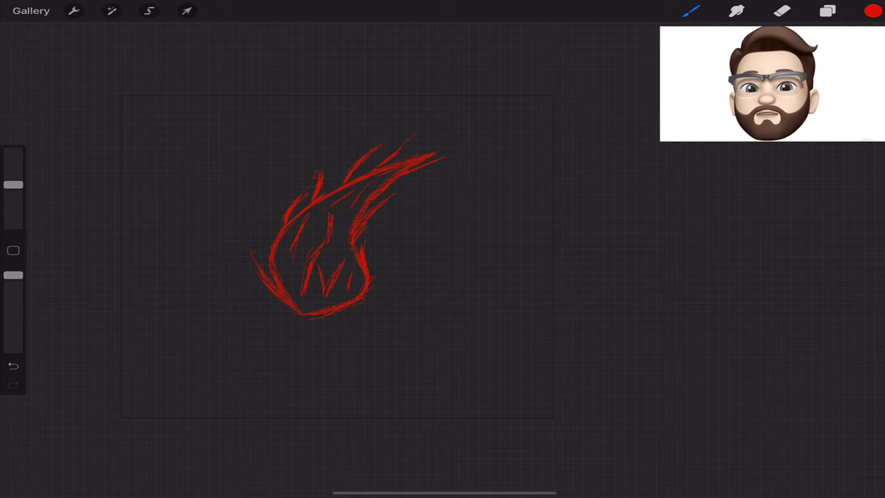
- Pick green and trace the flame's top edge, upper tip, left side and right side
left_click(872, 10)
left_click(868, 353)
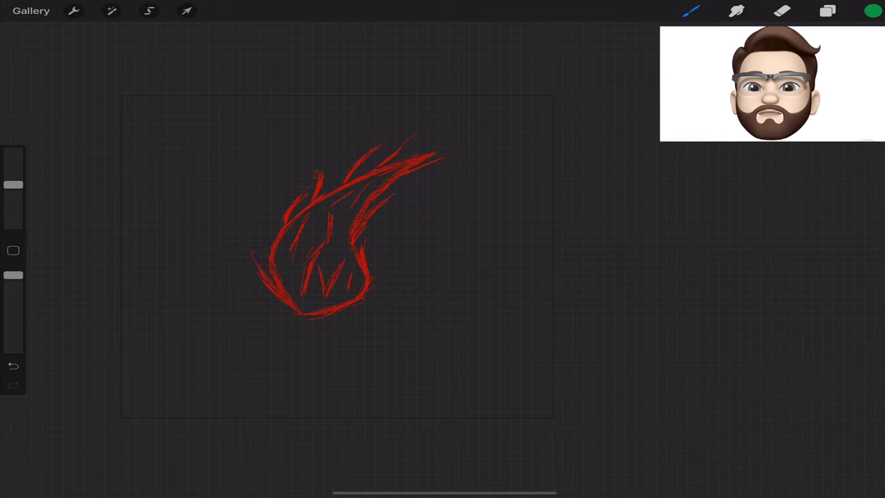
left_click_drag(321, 197, 434, 157)
left_click_drag(361, 165, 408, 137)
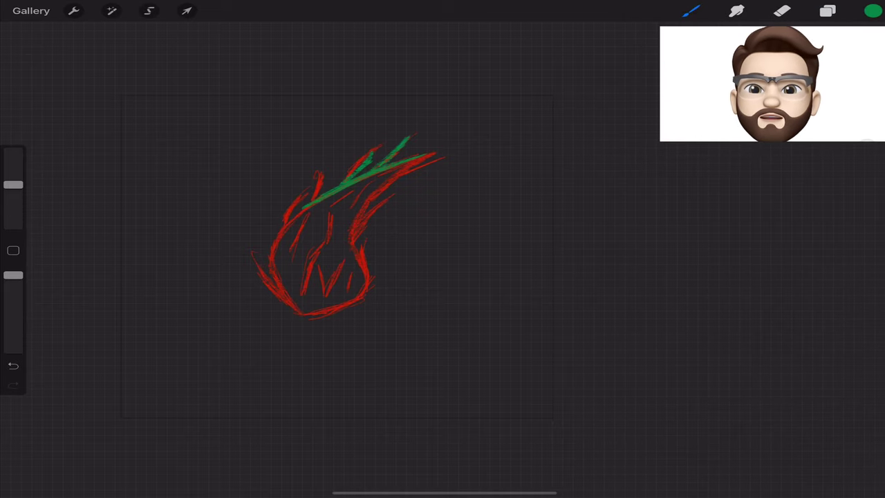
mouse_move(316, 173)
left_mouse_down()
mouse_move(315, 197)
mouse_move(284, 221)
mouse_move(278, 239)
mouse_move(276, 304)
left_mouse_up()
left_click_drag(273, 266, 299, 315)
left_click_drag(333, 213, 307, 293)
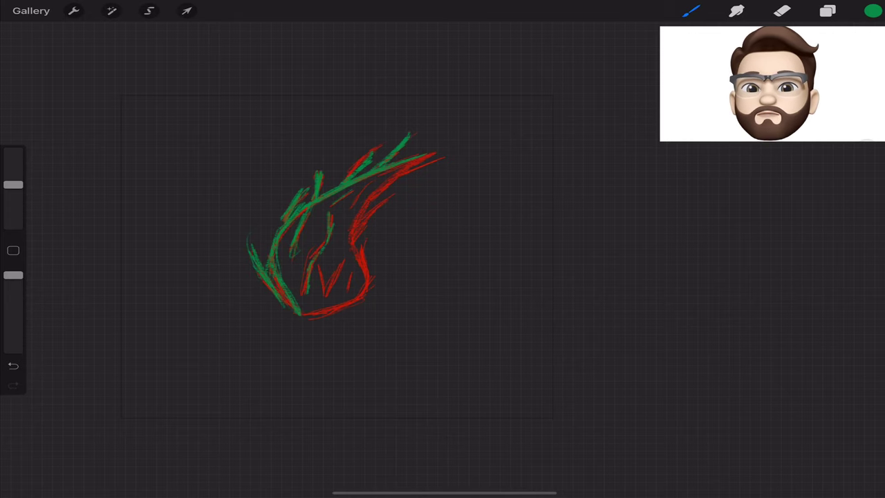
left_click_drag(429, 157, 365, 206)
mouse_move(365, 210)
left_mouse_down()
mouse_move(354, 271)
mouse_move(371, 278)
mouse_move(354, 268)
left_mouse_up()
- Redo the last green stroke and add green strokes on the right, bottom, middle and upper-right edge
key("ctrl+z")
left_click_drag(404, 189, 372, 212)
left_click_drag(301, 317, 366, 301)
left_click(827, 11)
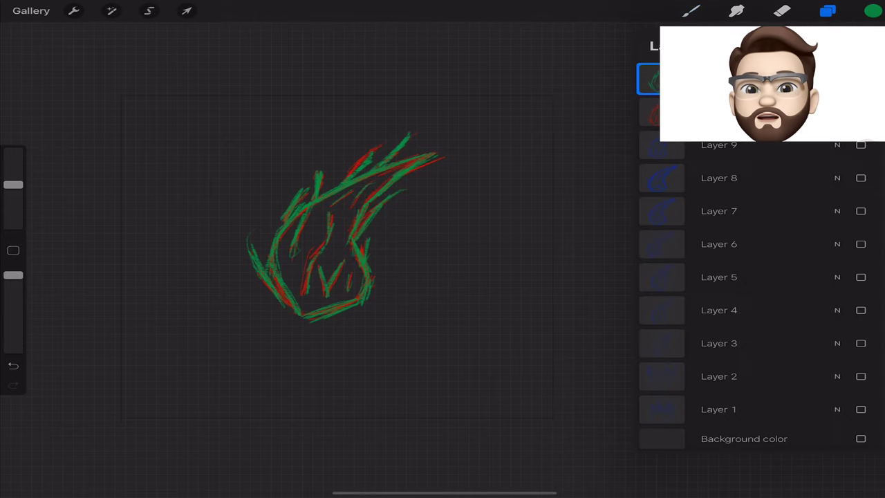
left_click_drag(308, 271, 303, 293)
left_click_drag(345, 178, 384, 133)
left_click_drag(405, 176, 470, 145)
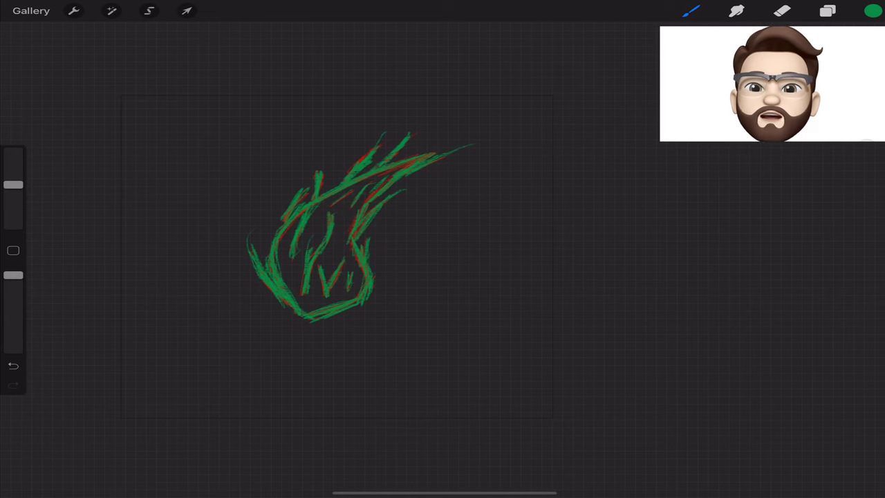
- Hide the red sketch layer and set the green layer's opacity to 34%
left_click(827, 10)
left_click(861, 144)
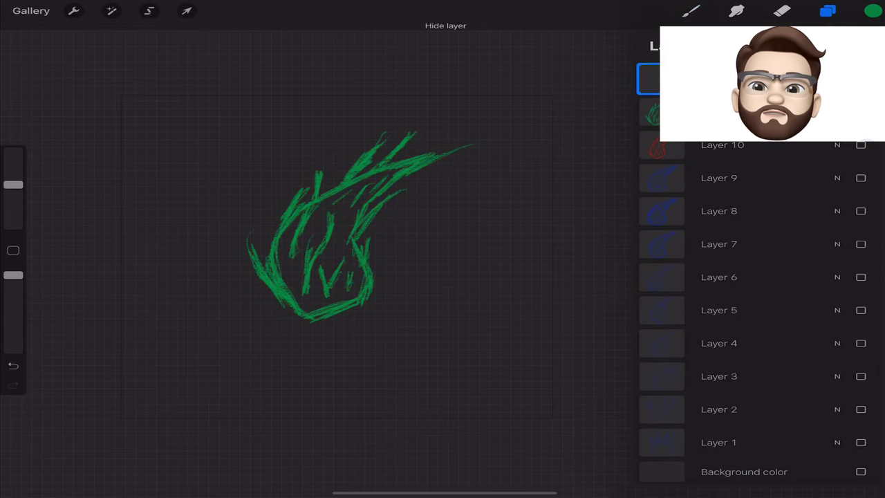
left_click(836, 78)
left_click_drag(829, 154, 743, 154)
left_click(872, 11)
- Pick red and draw the flame's left-side outline, rotating the canvas and undoing a stray stroke
left_click(850, 173)
left_click(873, 10)
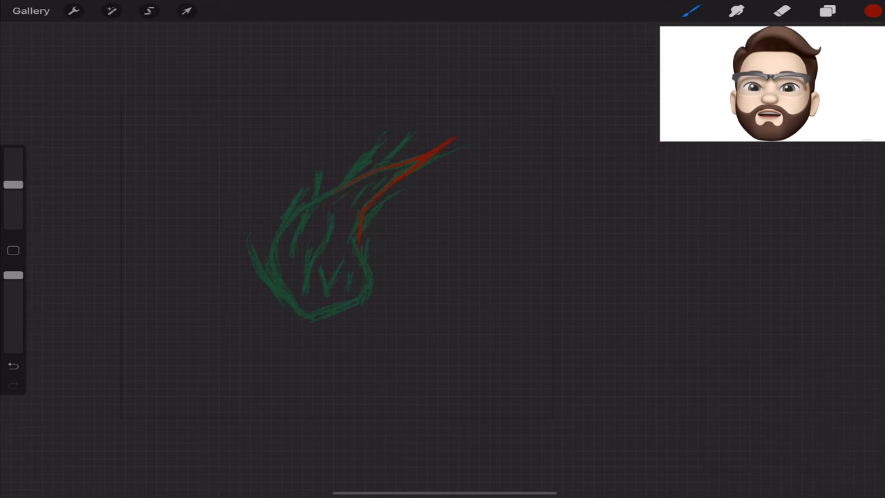
left_click_drag(358, 211, 370, 270)
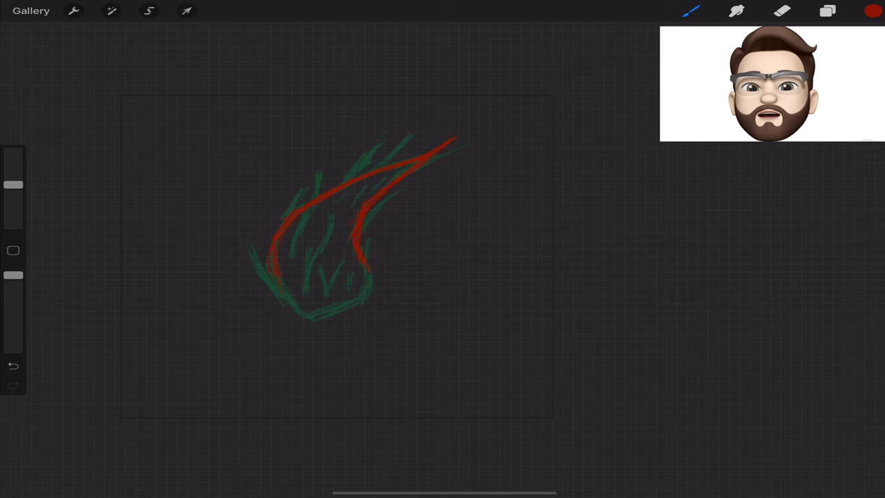
left_click_drag(311, 242, 387, 180)
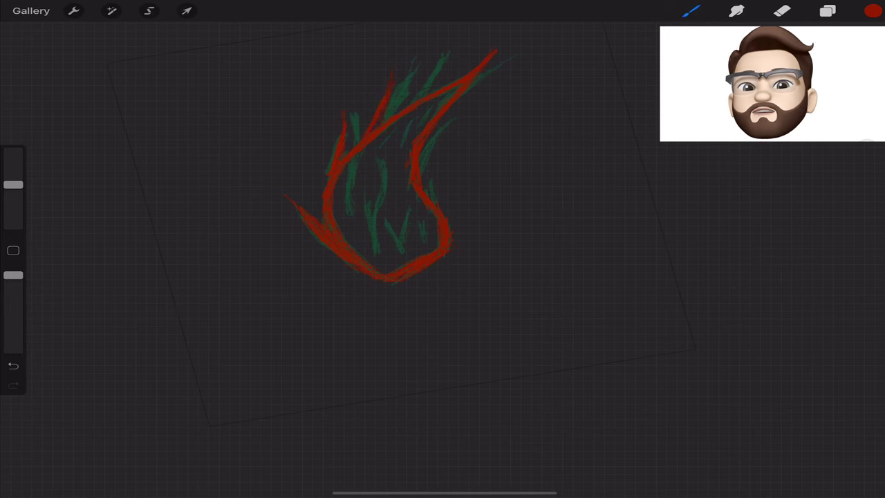
key("ctrl+z")
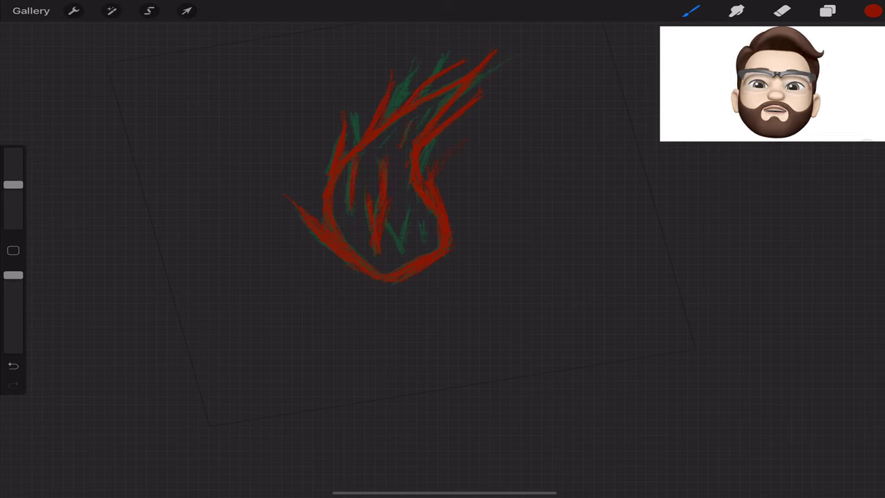
- Fade the red flame layer and move the red sketch to the right with Transform
left_click(827, 10)
left_click(186, 11)
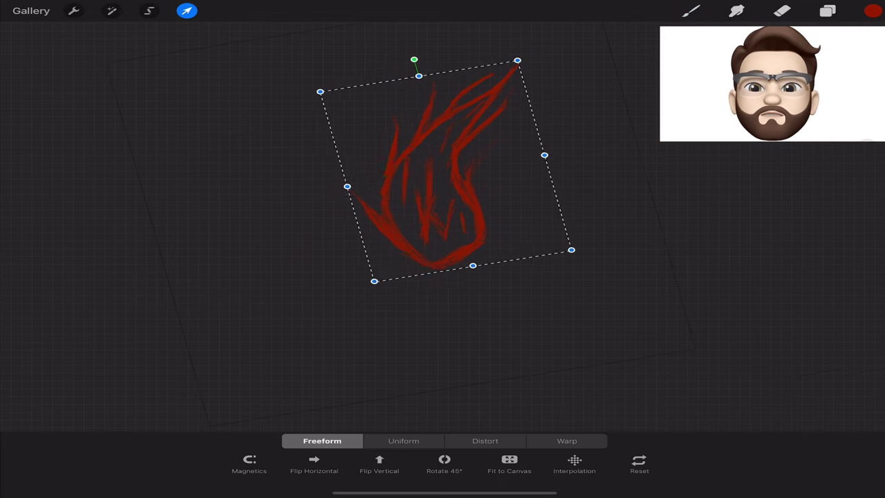
left_click(185, 10)
left_click(691, 10)
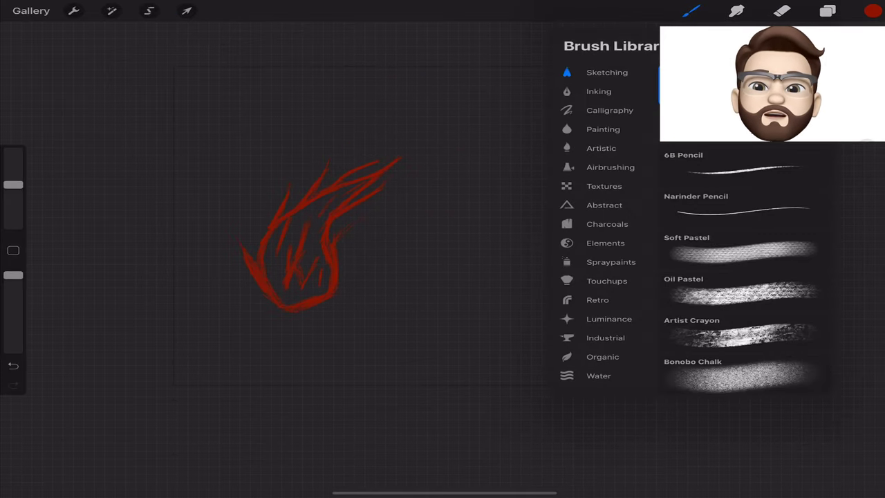
left_click(828, 10)
left_click(836, 114)
left_click(185, 11)
left_click(719, 177)
left_click(186, 10)
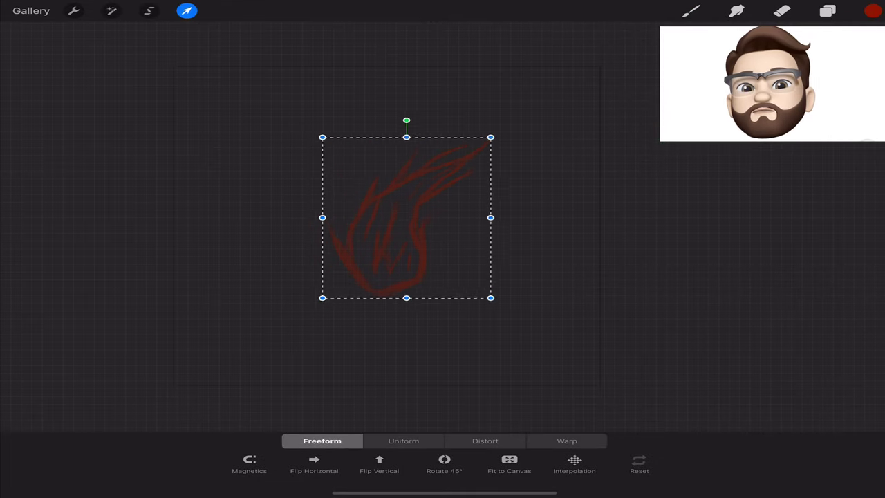
left_click_drag(317, 235, 394, 221)
left_click(691, 11)
- Pick black, enlarge the brush and choose an inking brush for the outlines
left_click(872, 10)
left_click(691, 10)
scroll(373, 262, "up", 3)
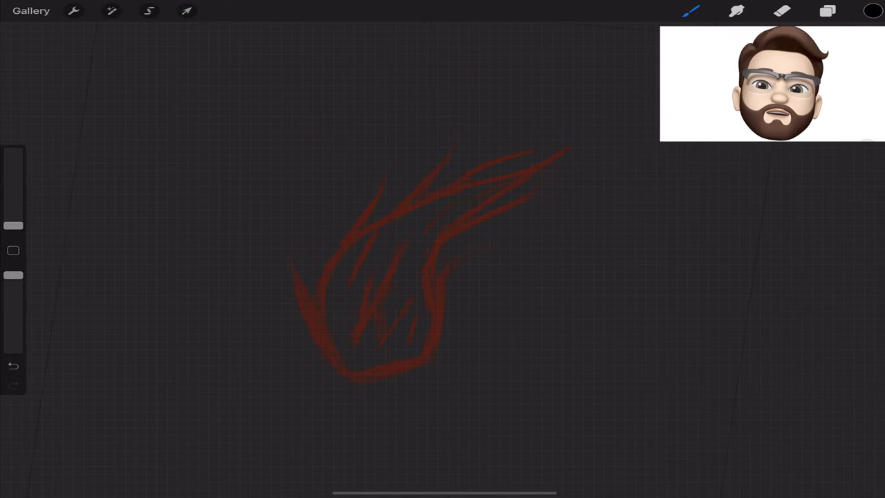
left_click_drag(13, 224, 13, 198)
left_click(13, 365)
- Ink the flame's upper-left outline and the tail's upper edge in bold black, undoing the failed tail strokes
mouse_move(564, 148)
left_mouse_down()
mouse_move(366, 229)
mouse_move(311, 308)
left_mouse_up()
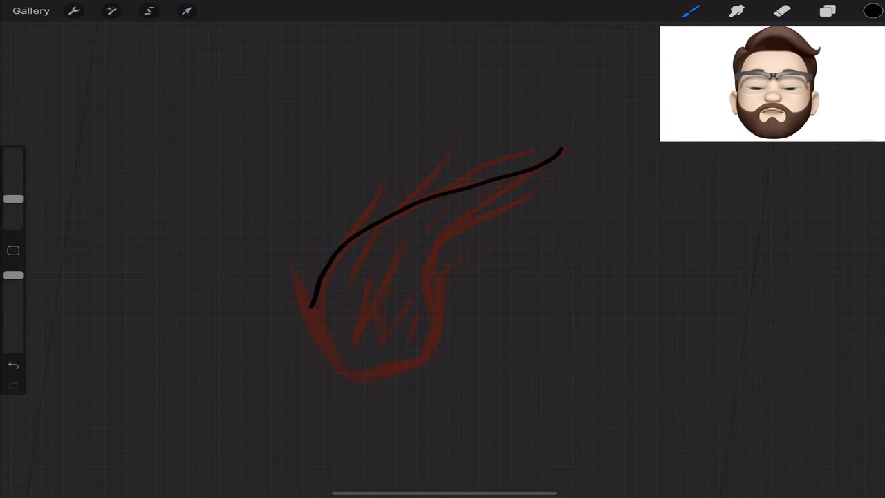
mouse_move(553, 157)
left_mouse_down()
mouse_move(453, 231)
mouse_move(346, 374)
mouse_move(311, 307)
mouse_move(464, 217)
left_mouse_up()
left_click(13, 365)
left_click(781, 10)
left_click(690, 11)
left_click_drag(546, 175, 456, 235)
left_click(13, 365)
left_click_drag(552, 177, 448, 240)
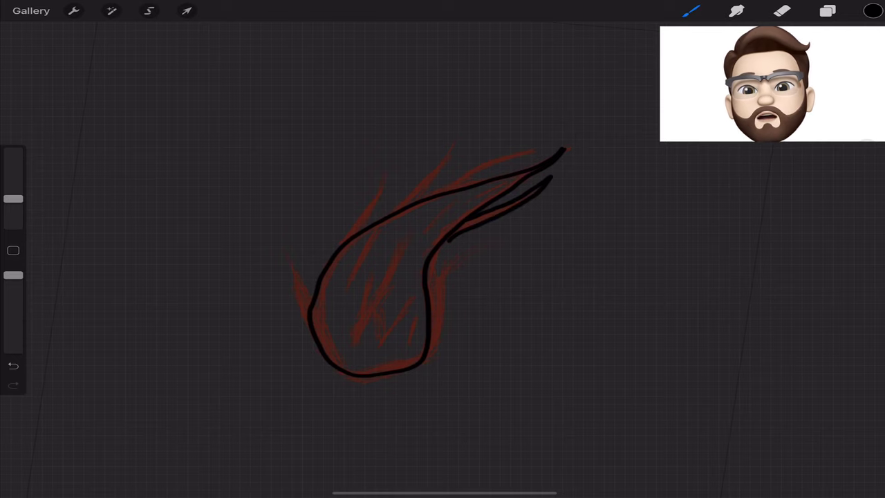
mouse_move(442, 192)
left_mouse_down()
mouse_move(492, 160)
mouse_move(462, 187)
mouse_move(542, 150)
mouse_move(459, 176)
left_mouse_up()
left_click(13, 365)
- Ink the upper-left flame tongues in black, undoing a stray stroke inside the flame
scroll(376, 262, "up", 3)
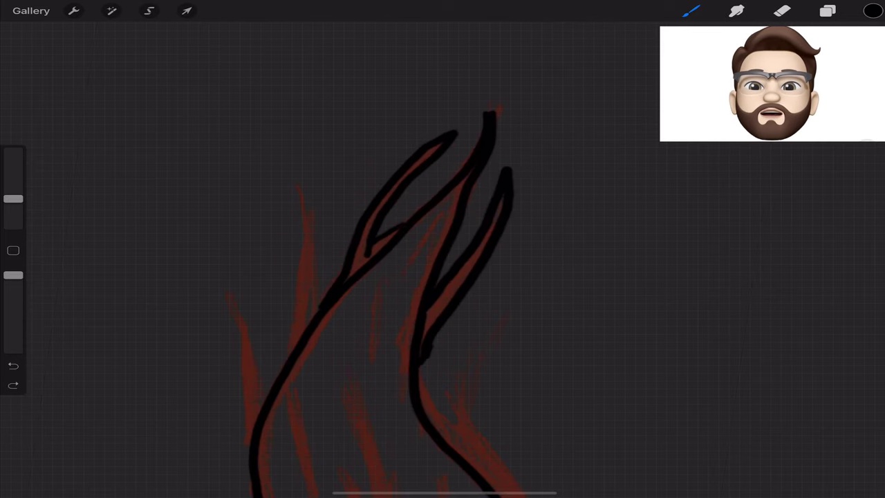
mouse_move(331, 170)
left_mouse_down()
mouse_move(362, 74)
mouse_move(294, 195)
left_mouse_up()
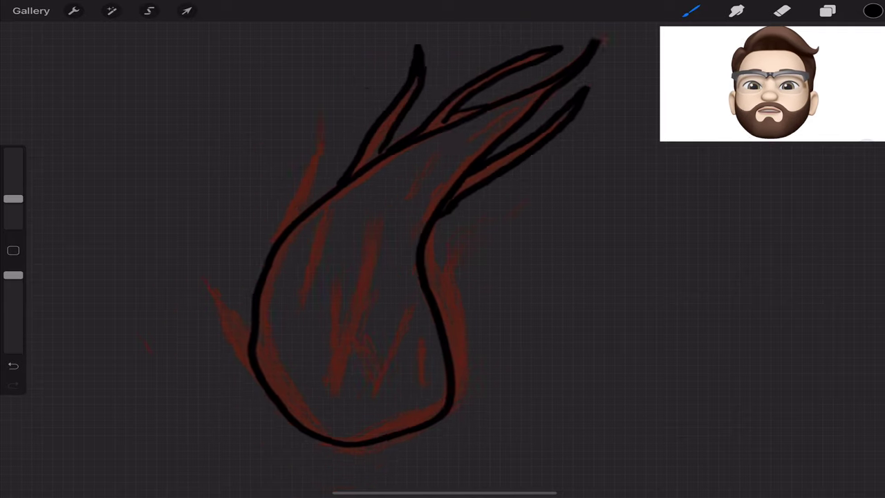
scroll(415, 276, "up", 2)
mouse_move(284, 242)
left_mouse_down()
mouse_move(313, 126)
mouse_move(232, 296)
left_mouse_up()
scroll(443, 249, "up", 2)
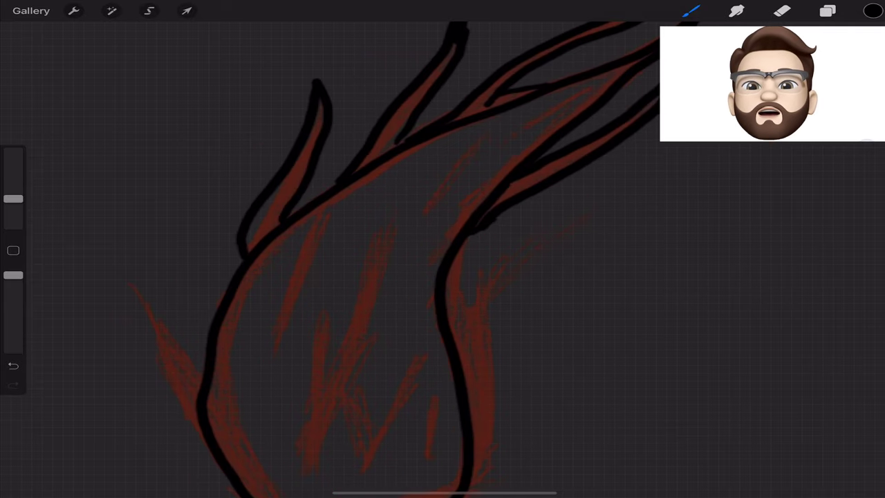
mouse_move(332, 207)
left_mouse_down()
mouse_move(285, 340)
mouse_move(311, 221)
mouse_move(331, 204)
mouse_move(269, 356)
mouse_move(331, 204)
left_mouse_up()
key("ctrl+z")
- Ink the left flame tip, the right side and the inner zigzag up toward the top right
scroll(443, 249, "down", 2)
mouse_move(267, 299)
left_mouse_down()
mouse_move(223, 215)
mouse_move(264, 319)
left_mouse_up()
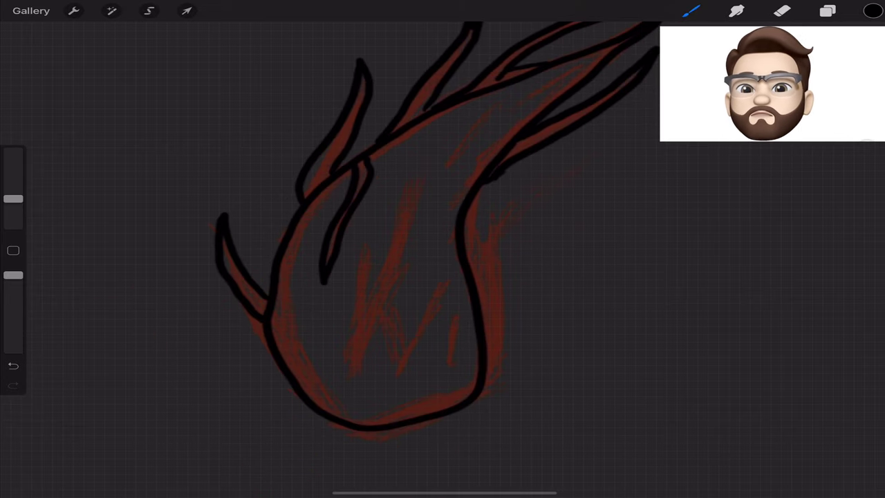
mouse_move(425, 172)
left_mouse_down()
mouse_move(395, 266)
mouse_move(408, 362)
mouse_move(351, 325)
mouse_move(359, 238)
left_mouse_up()
mouse_move(364, 301)
left_mouse_down()
mouse_move(422, 167)
mouse_move(445, 152)
left_mouse_up()
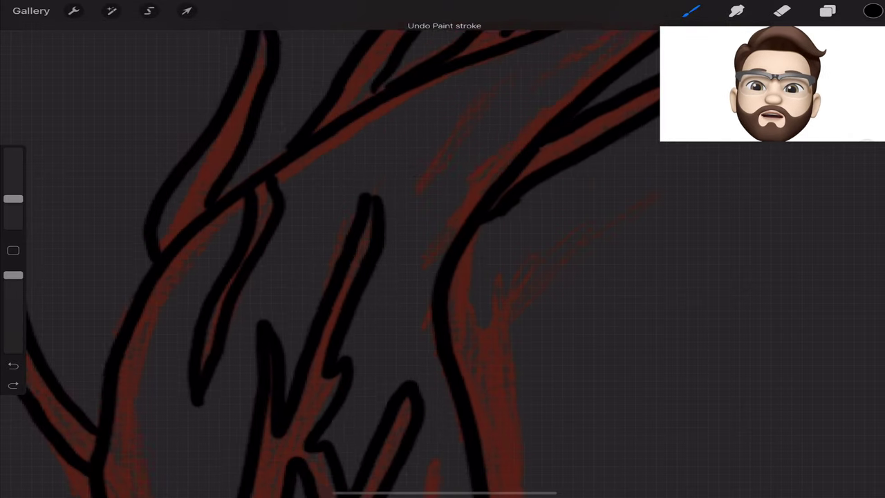
scroll(443, 249, "up", 3)
left_click_drag(413, 185, 507, 75)
scroll(442, 248, "down", 3)
scroll(442, 249, "down", 2)
- Ink the right flame tongues and redraw a small inner stroke in black
mouse_move(484, 149)
left_mouse_down()
mouse_move(546, 153)
mouse_move(632, 100)
left_mouse_up()
mouse_move(601, 134)
left_mouse_down()
mouse_move(497, 232)
mouse_move(488, 391)
left_mouse_up()
scroll(442, 249, "down", 3)
scroll(442, 248, "up", 3)
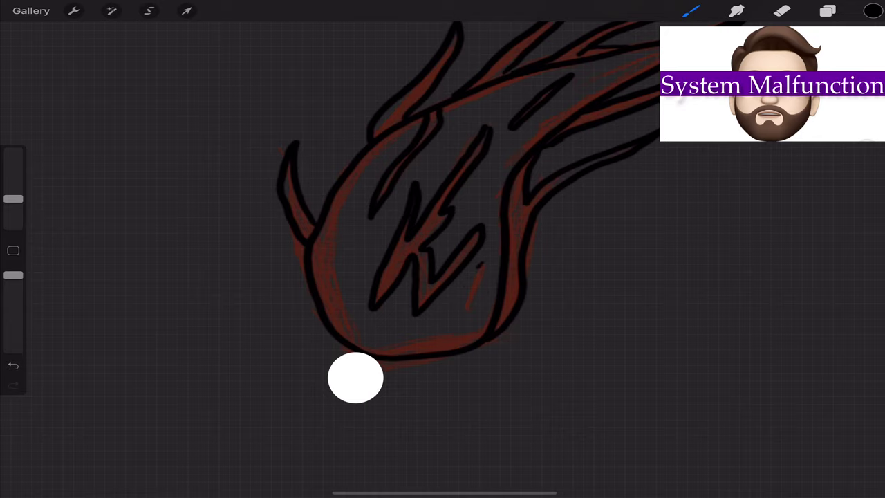
mouse_move(477, 266)
left_mouse_down()
mouse_move(464, 311)
mouse_move(480, 290)
mouse_move(470, 310)
left_mouse_up()
key("ctrl+z")
scroll(443, 249, "up", 3)
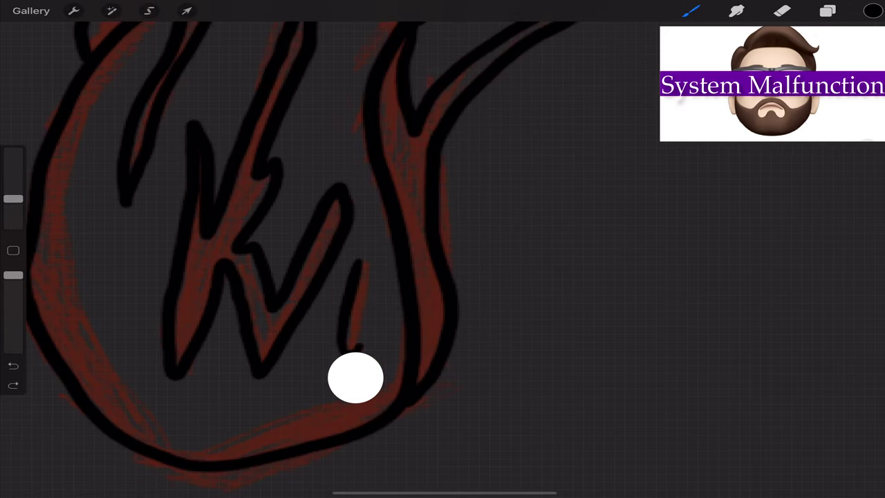
left_click_drag(360, 263, 346, 353)
scroll(442, 249, "down", 2)
scroll(355, 377, "down", 3)
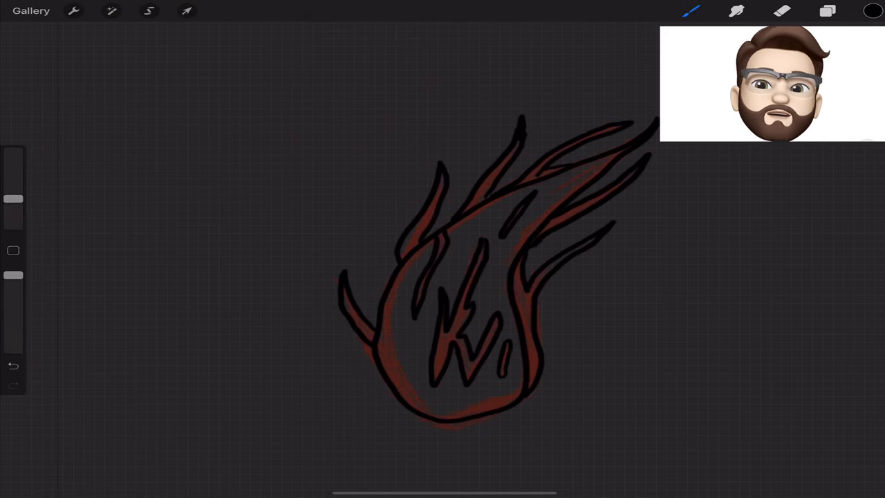
scroll(442, 249, "up", 3)
left_click(827, 10)
left_click(782, 10)
- Erase stray, overlapping black line on the centre and right tongues
scroll(442, 249, "up", 3)
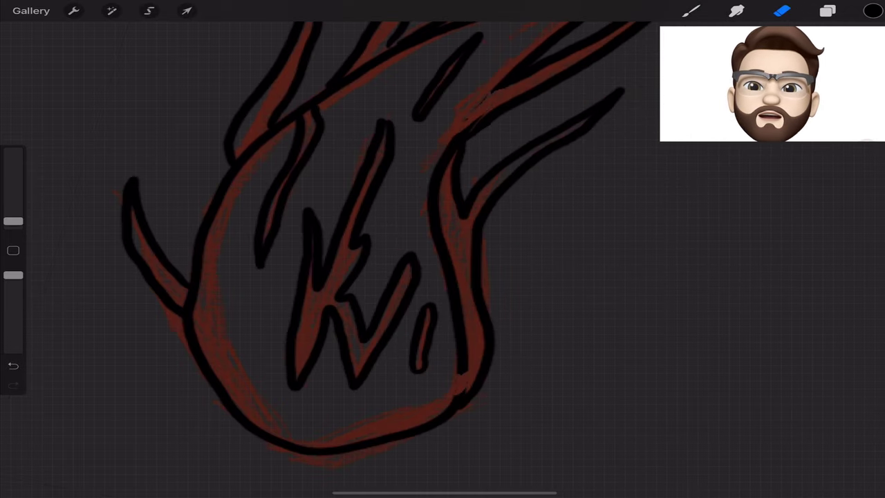
mouse_move(459, 297)
left_mouse_down()
mouse_move(458, 358)
mouse_move(439, 207)
left_mouse_up()
scroll(443, 249, "up", 3)
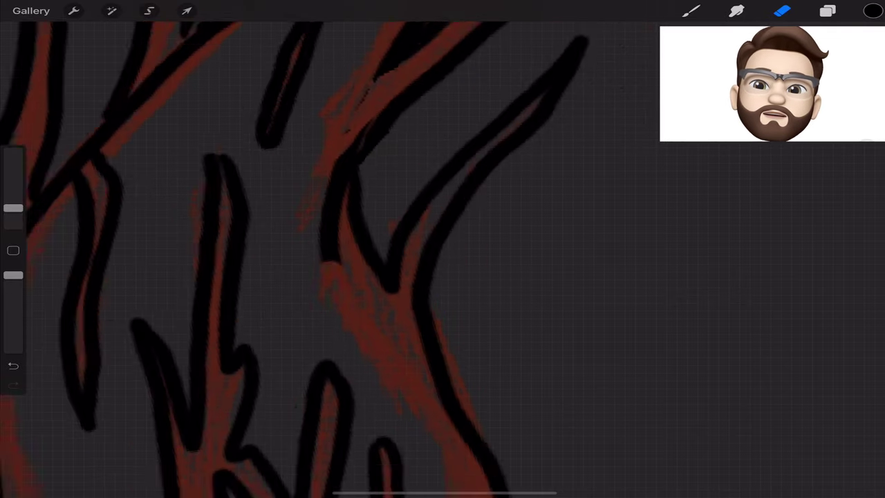
scroll(443, 249, "down", 2)
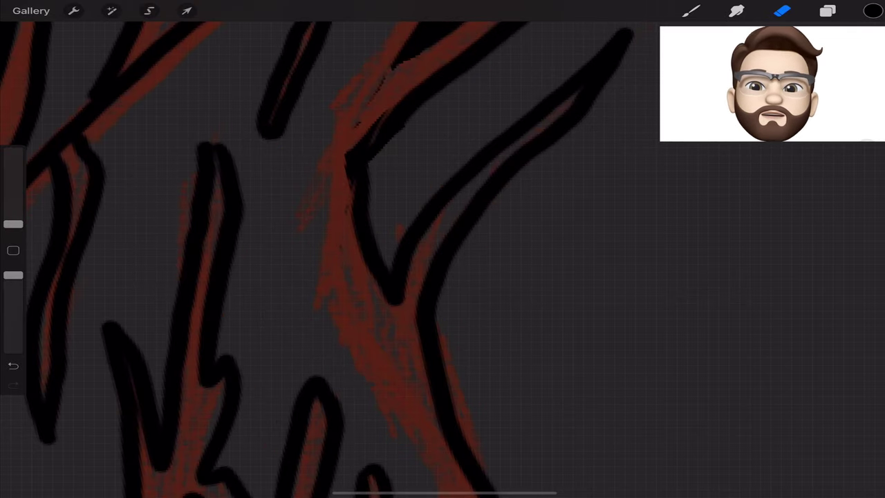
scroll(443, 248, "up", 3)
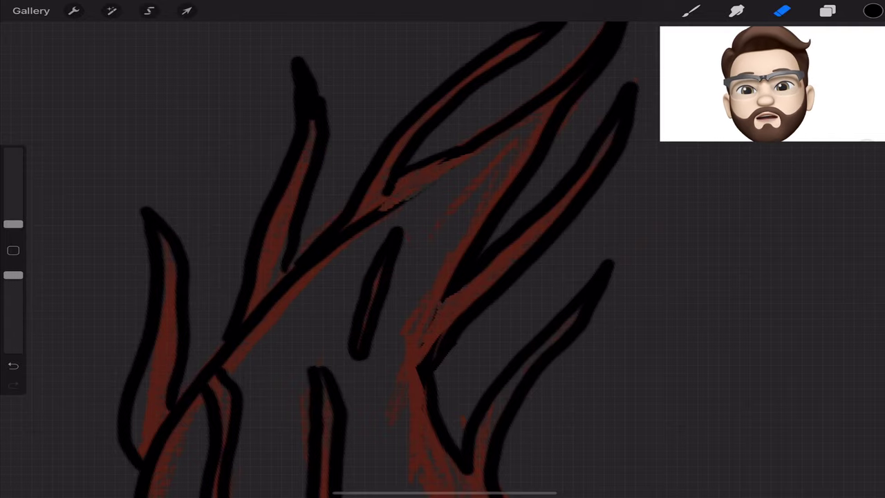
left_click_drag(451, 159, 377, 214)
left_click_drag(477, 148, 349, 235)
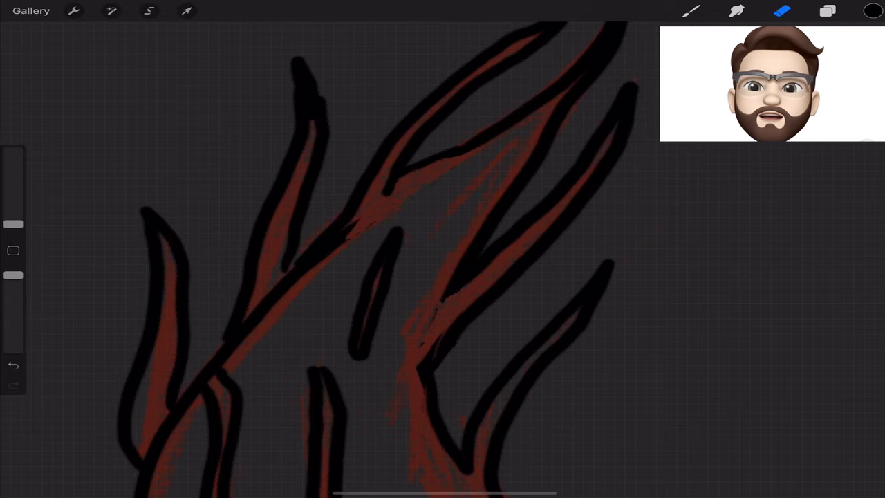
scroll(442, 249, "up", 3)
scroll(442, 249, "down", 3)
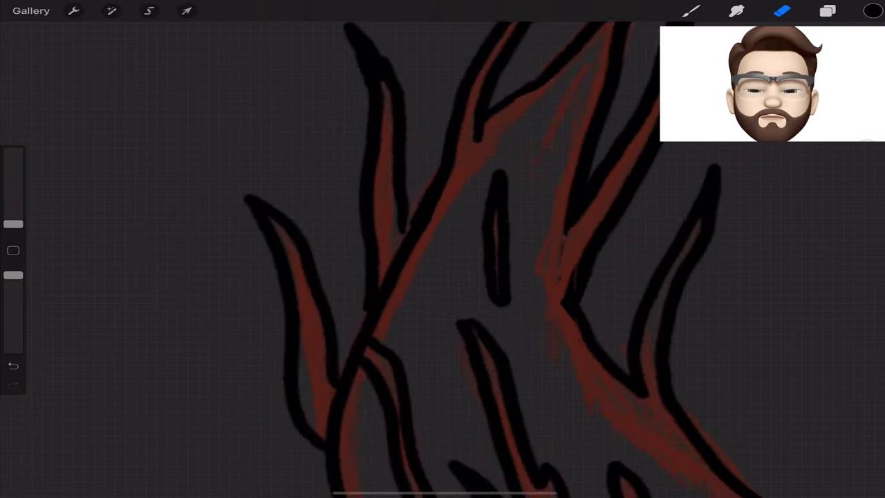
scroll(443, 249, "up", 2)
left_click(782, 10)
- Trim the leftover black bits inside the flame and on an inner tongue
left_click_drag(291, 224, 250, 307)
scroll(443, 248, "down", 5)
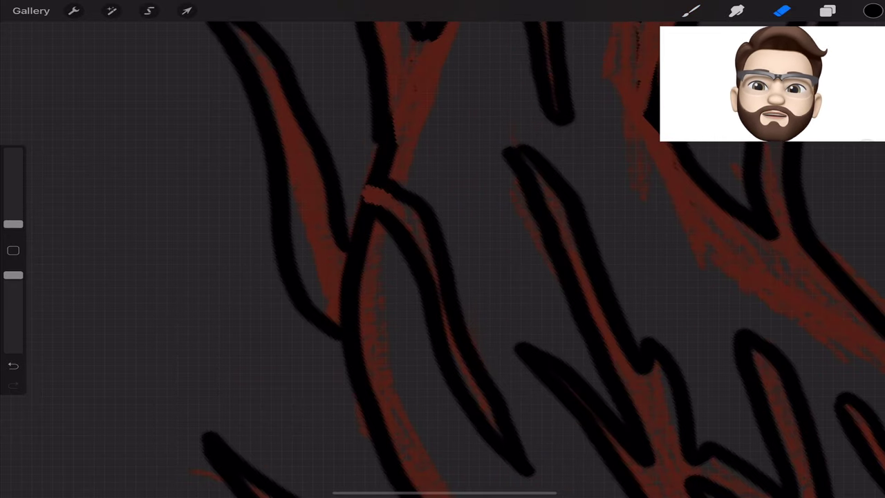
scroll(442, 248, "down", 5)
scroll(443, 249, "up", 3)
scroll(442, 249, "up", 2)
mouse_move(325, 185)
left_mouse_down()
mouse_move(316, 224)
mouse_move(304, 237)
left_mouse_up()
scroll(442, 249, "up", 3)
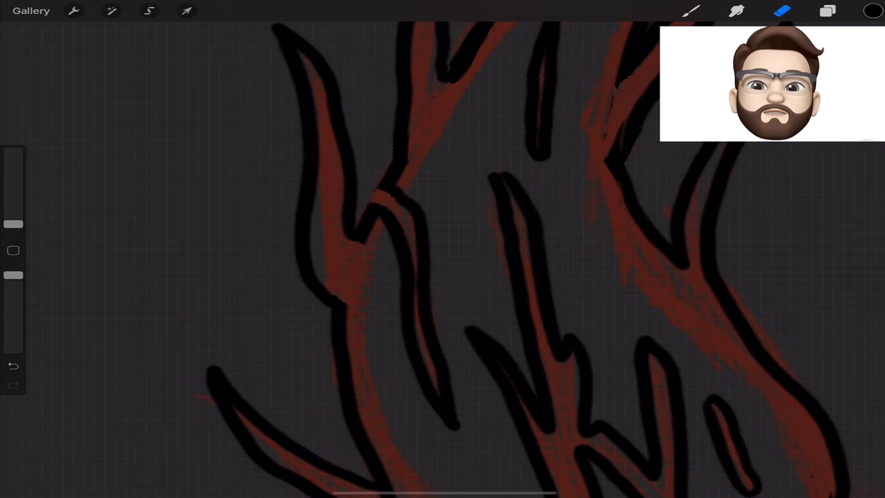
scroll(442, 249, "down", 2)
scroll(443, 249, "up", 4)
left_click_drag(346, 304, 387, 252)
scroll(442, 249, "down", 5)
- Choose bright red and start painting it inside the left flame tongue
left_click(827, 10)
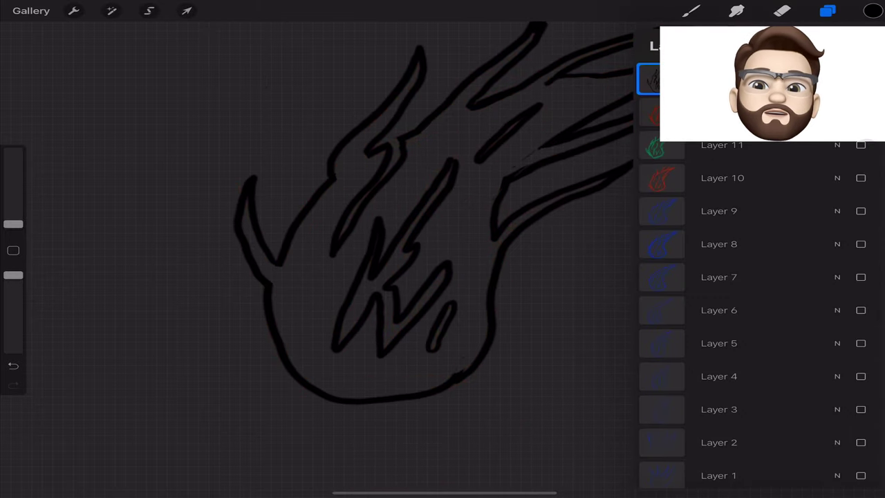
left_click(827, 10)
left_click(873, 11)
scroll(380, 242, "up", 5)
scroll(380, 242, "up", 2)
mouse_move(356, 133)
left_mouse_down()
mouse_move(337, 196)
mouse_move(304, 252)
left_mouse_up()
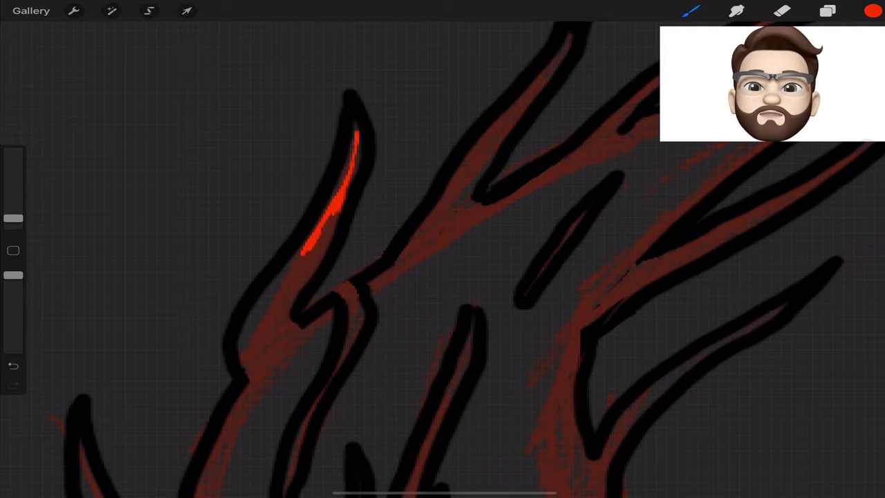
left_click_drag(342, 208, 319, 238)
scroll(443, 249, "down", 3)
mouse_move(374, 118)
left_mouse_down()
mouse_move(325, 173)
mouse_move(290, 239)
mouse_move(373, 228)
left_mouse_up()
- Widen the red band and carry it down the left tongue
scroll(355, 377, "left", 3)
left_click_drag(374, 192, 351, 244)
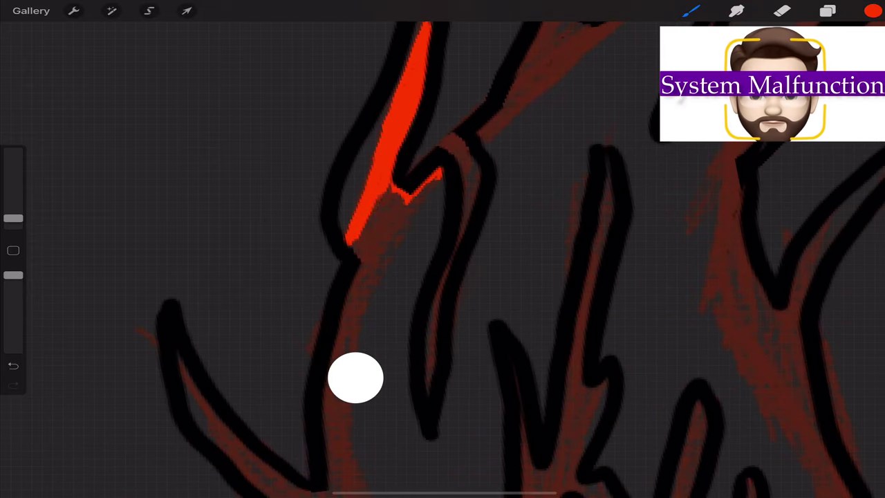
left_click_drag(399, 185, 356, 257)
left_click_drag(429, 182, 356, 287)
left_click_drag(391, 234, 345, 307)
left_click_drag(414, 206, 386, 253)
scroll(356, 377, "down", 5)
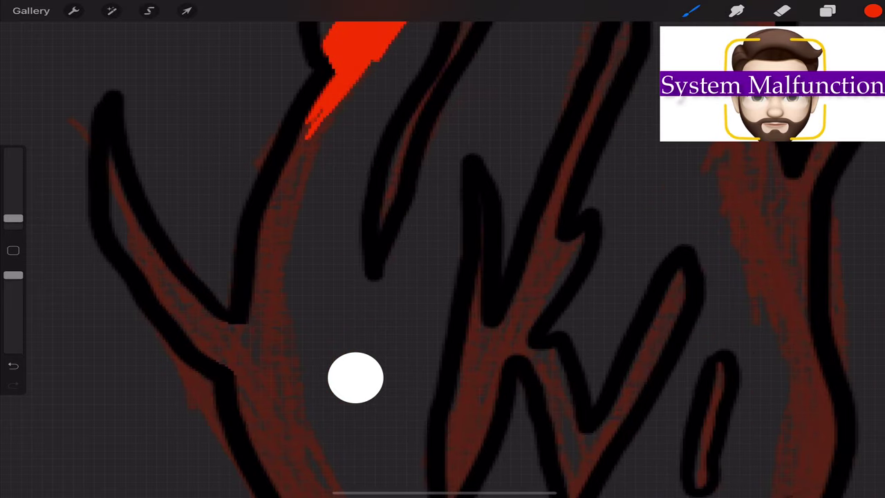
left_click_drag(383, 52, 277, 194)
left_click_drag(346, 90, 257, 304)
left_click_drag(270, 232, 280, 321)
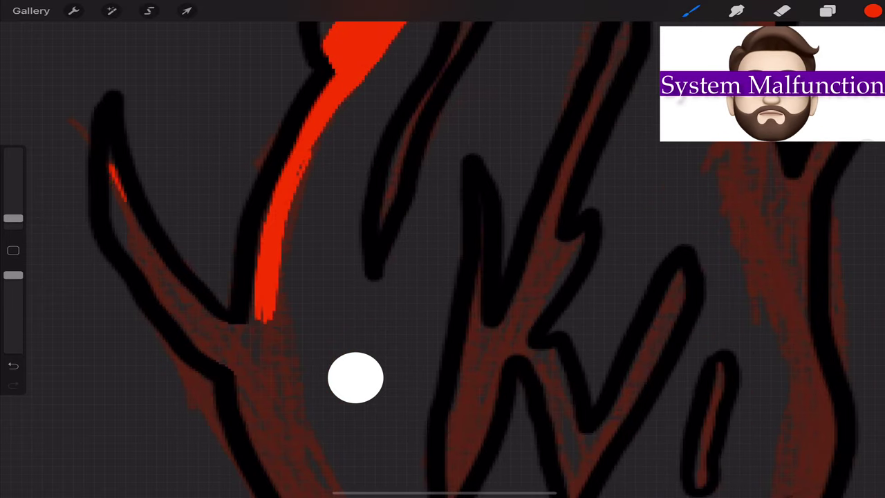
- Fill the outer left and lower left flame tongues with red
left_click_drag(111, 166, 153, 293)
left_click_drag(148, 252, 193, 332)
left_click_drag(172, 276, 238, 363)
scroll(356, 377, "down", 3)
scroll(356, 378, "up", 2)
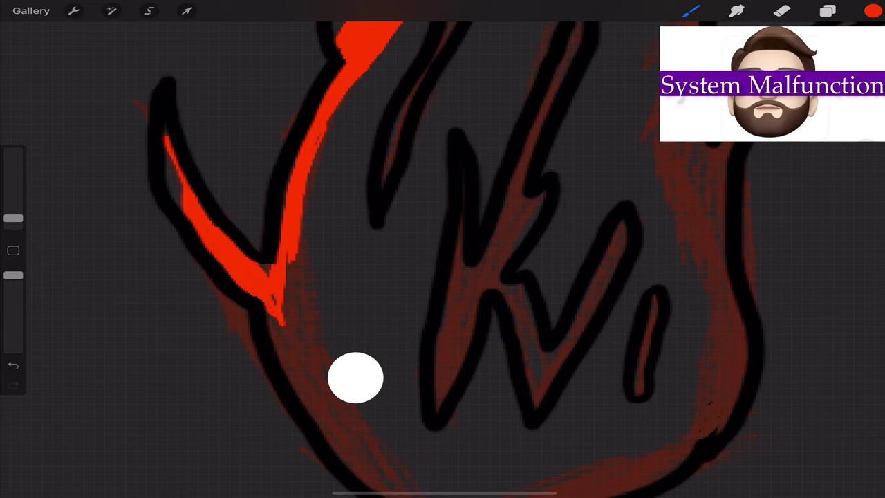
left_click_drag(287, 255, 282, 321)
left_click_drag(305, 220, 297, 332)
left_click_drag(304, 271, 279, 384)
scroll(355, 377, "down", 5)
scroll(355, 377, "up", 1)
- Paint red along the inside of the bottom curve and up the right inner edge
mouse_move(273, 180)
left_mouse_down()
mouse_move(276, 270)
mouse_move(294, 311)
left_mouse_up()
left_click_drag(291, 124, 305, 293)
left_click_drag(297, 242, 323, 337)
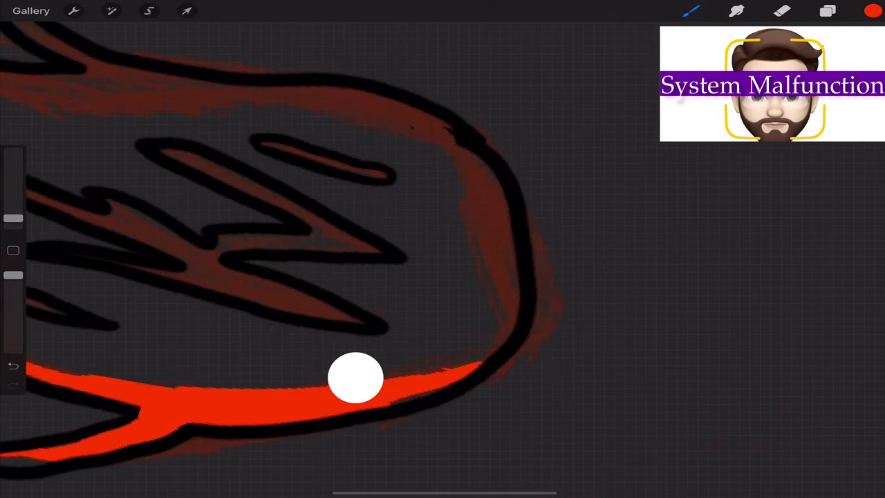
left_click_drag(497, 324, 459, 190)
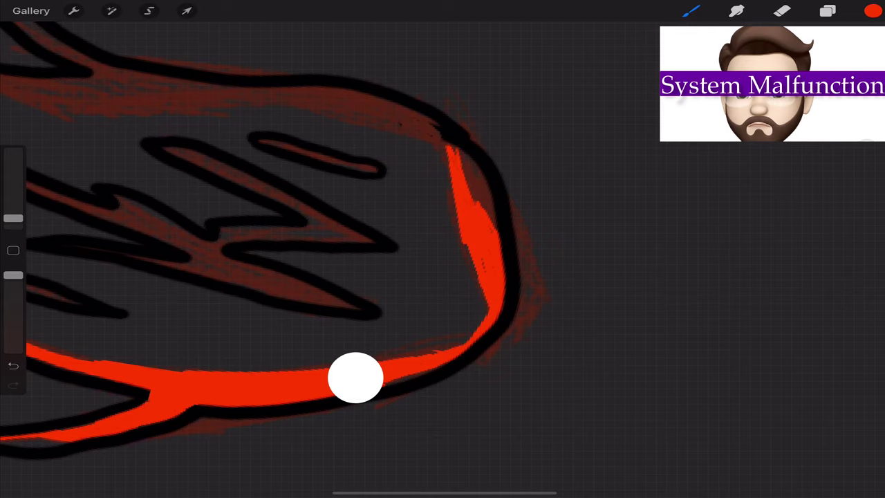
left_click_drag(355, 378, 355, 377)
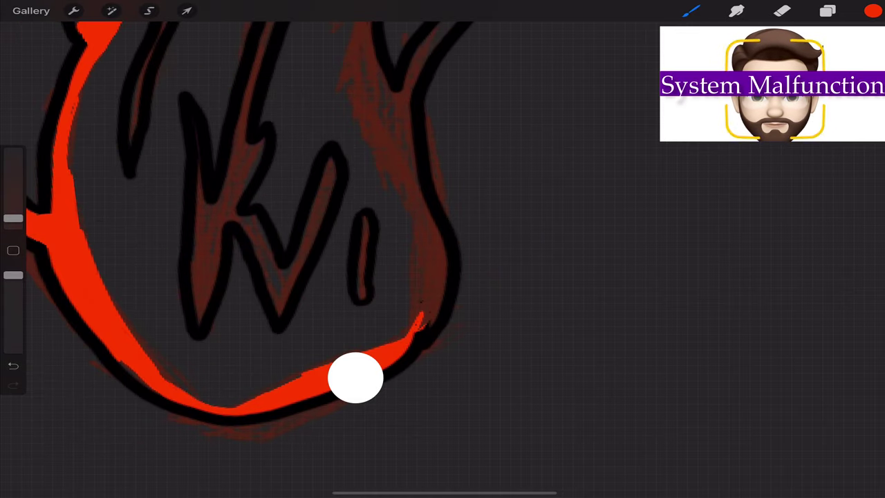
- Add a red stroke along the flame's right side, keeping it after an undo and redo
scroll(355, 378, "down", 3)
scroll(355, 377, "up", 5)
scroll(355, 378, "up", 2)
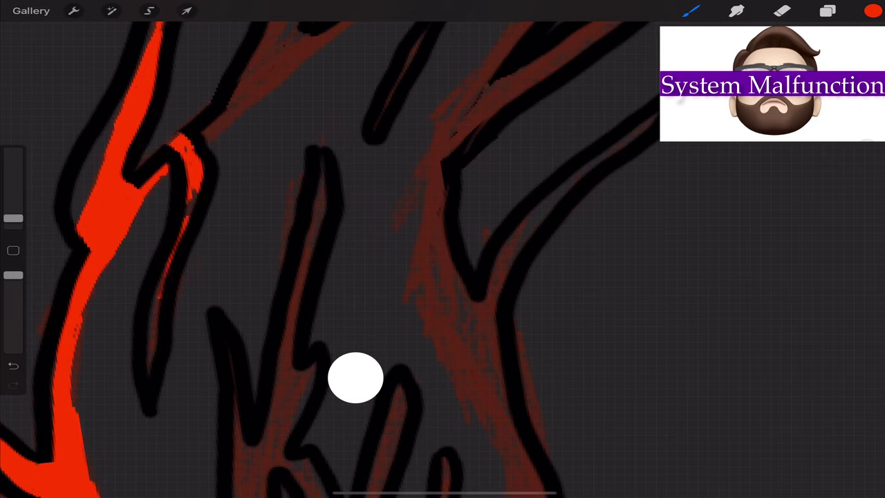
scroll(355, 378, "down", 2)
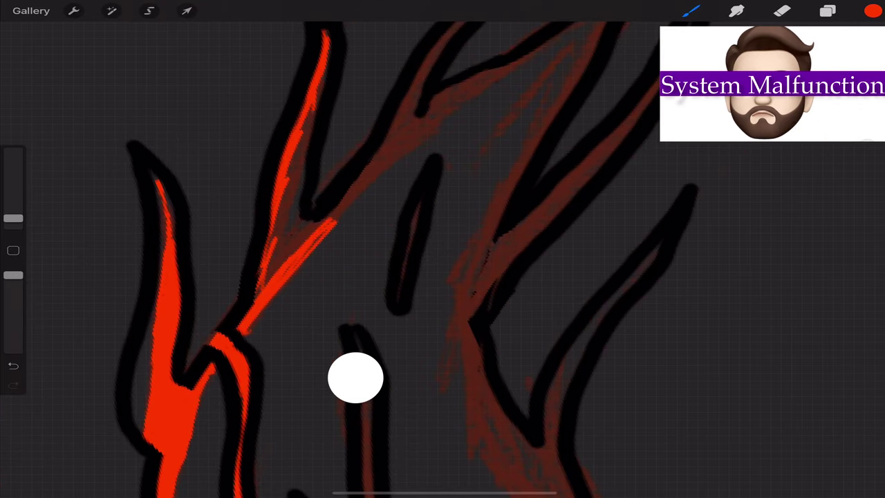
scroll(355, 377, "up", 2)
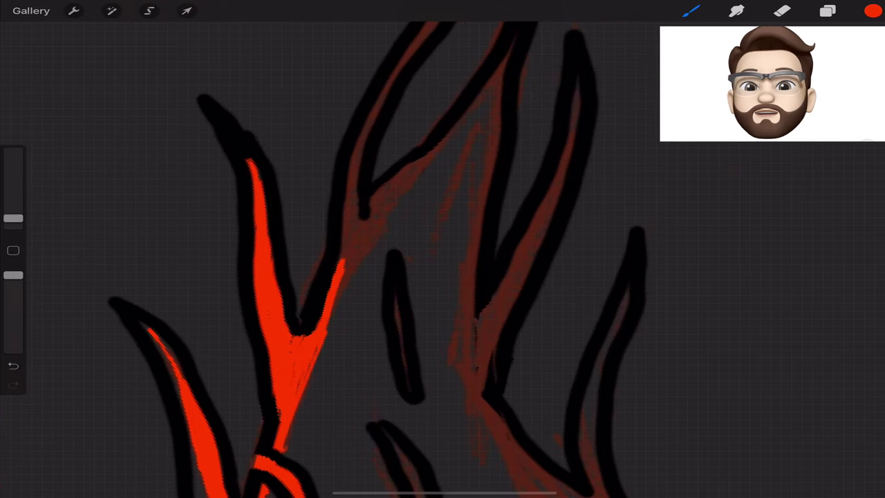
scroll(372, 259, "down", 2)
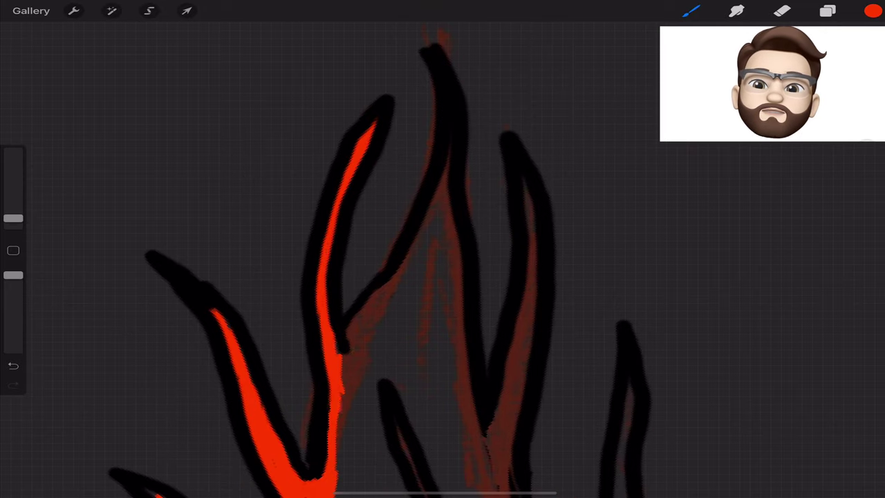
scroll(292, 265, "down", 2)
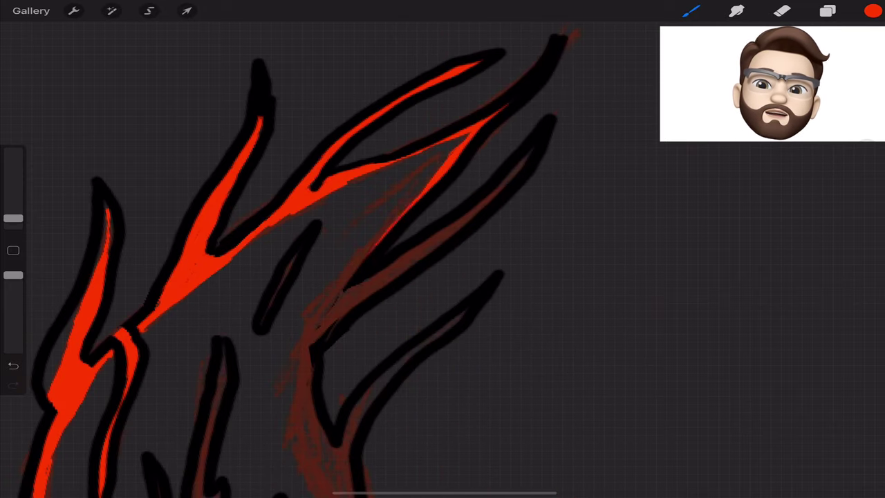
scroll(297, 263, "down", 2)
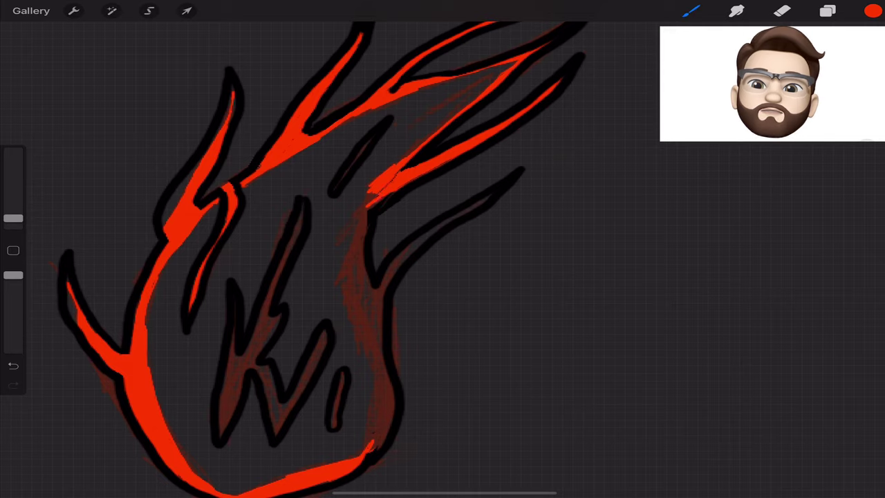
scroll(297, 262, "up", 3)
scroll(297, 263, "down", 3)
left_click_drag(397, 211, 387, 331)
key("ctrl+z")
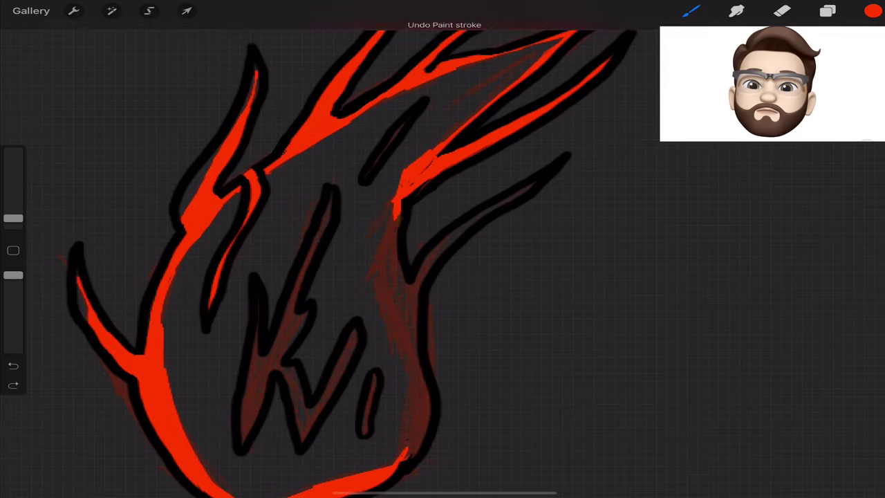
key("ctrl+shift+z")
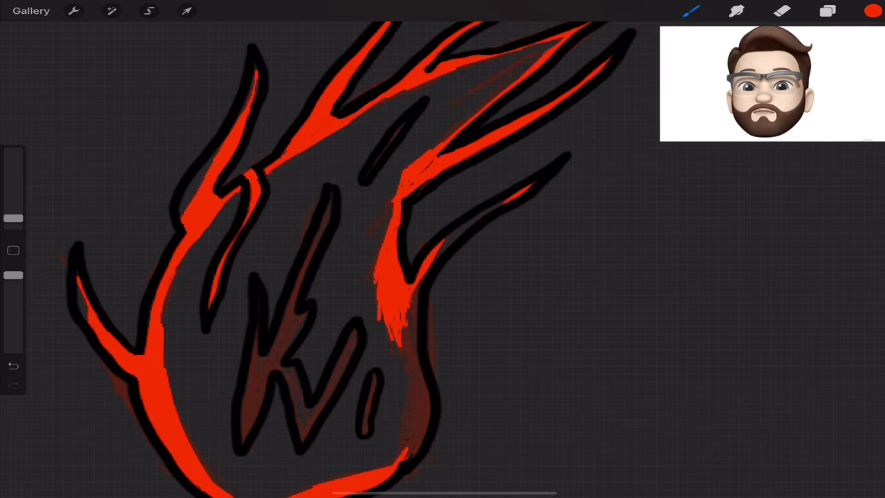
scroll(298, 263, "down", 3)
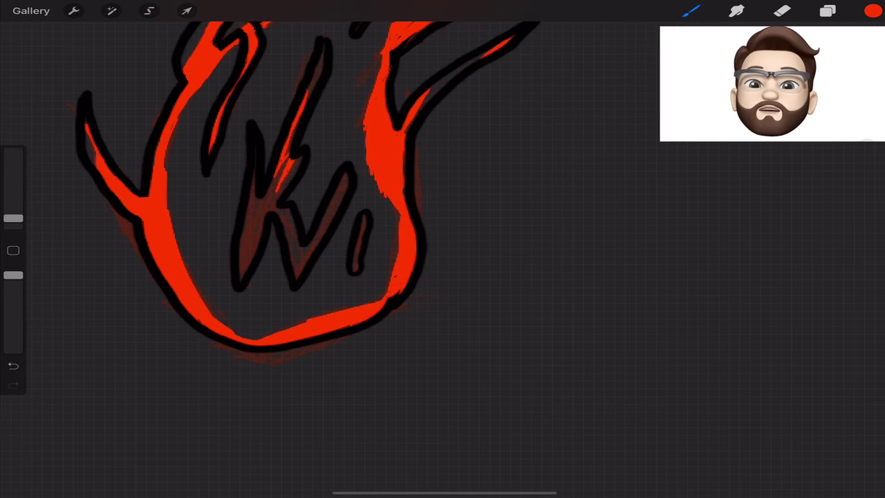
scroll(345, 221, "down", 3)
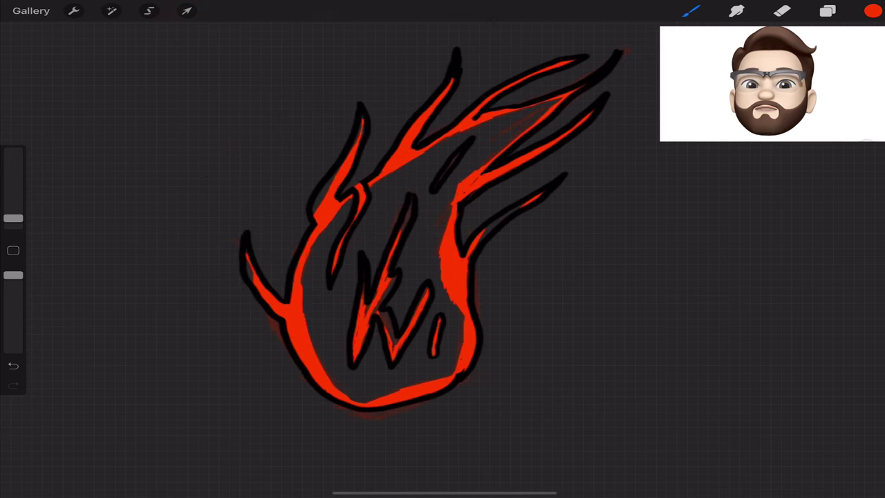
left_click(872, 10)
- Pick gold and paint it through the flame's core, lower part and body
left_click(701, 317)
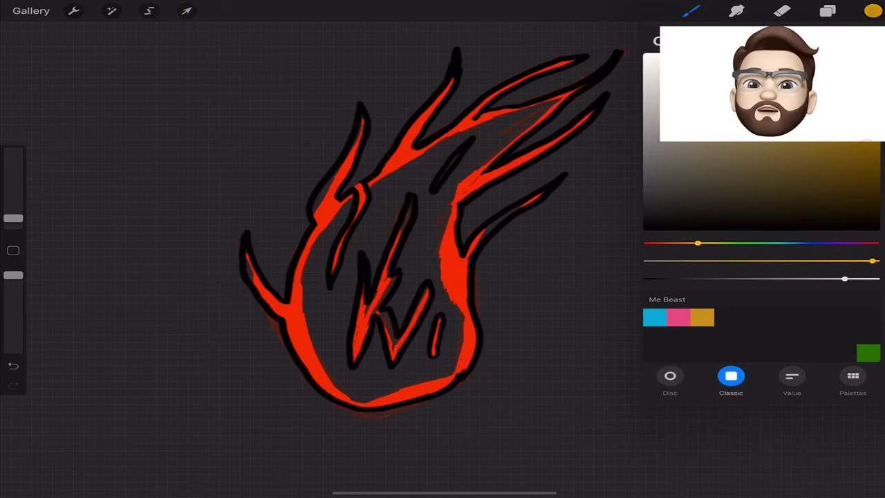
left_click(827, 11)
left_click_drag(524, 115, 474, 147)
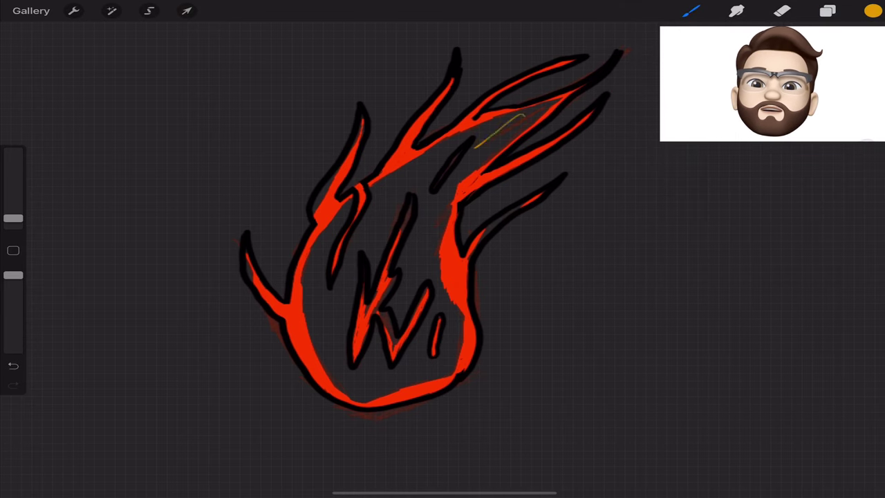
mouse_move(553, 103)
left_mouse_down()
mouse_move(414, 207)
mouse_move(356, 360)
mouse_move(428, 291)
mouse_move(567, 103)
left_mouse_up()
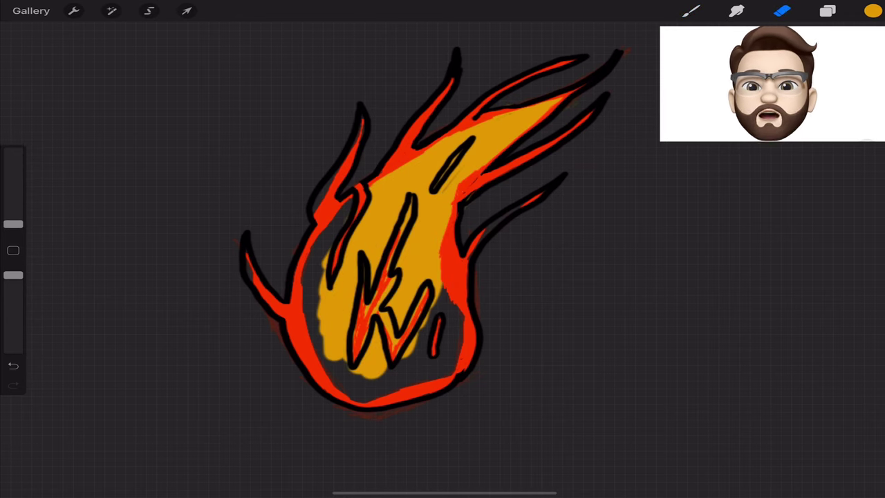
left_click(691, 10)
mouse_move(443, 290)
left_mouse_down()
mouse_move(414, 374)
mouse_move(324, 387)
left_mouse_up()
left_click_drag(318, 346, 311, 207)
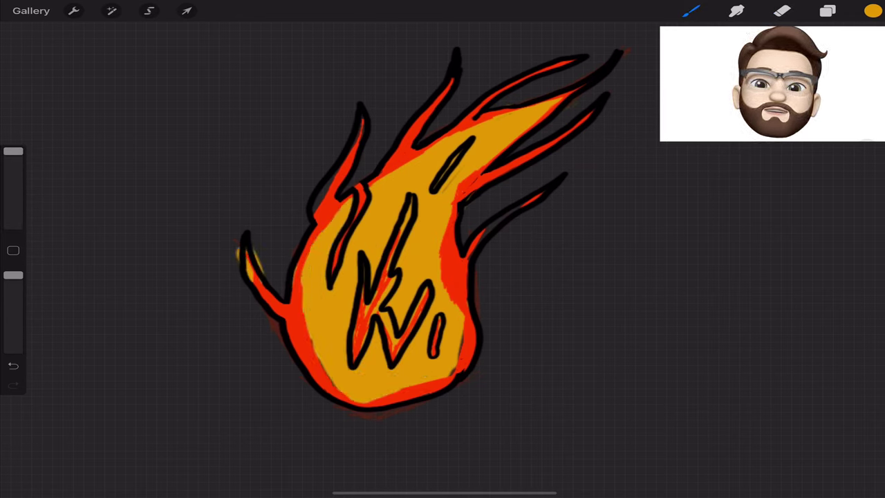
- Switch to the Eraser and zoom in on the flame's edges
left_click(782, 11)
scroll(442, 249, "up", 3)
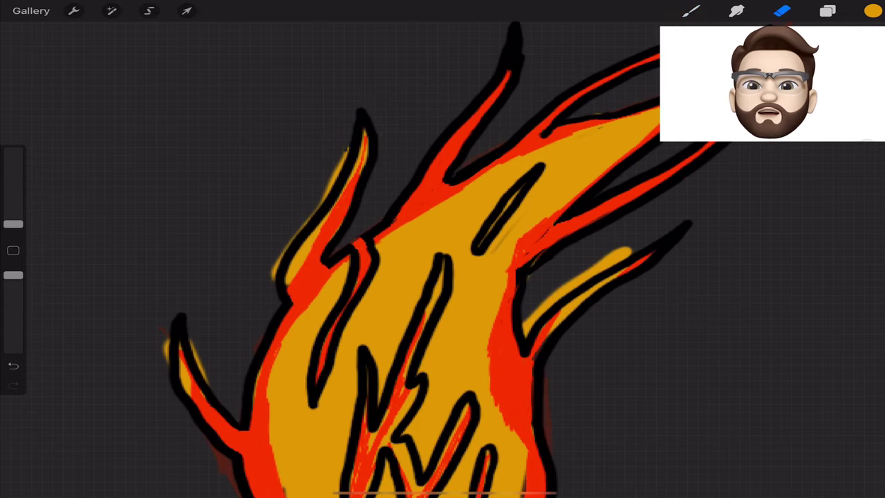
scroll(443, 248, "up", 2)
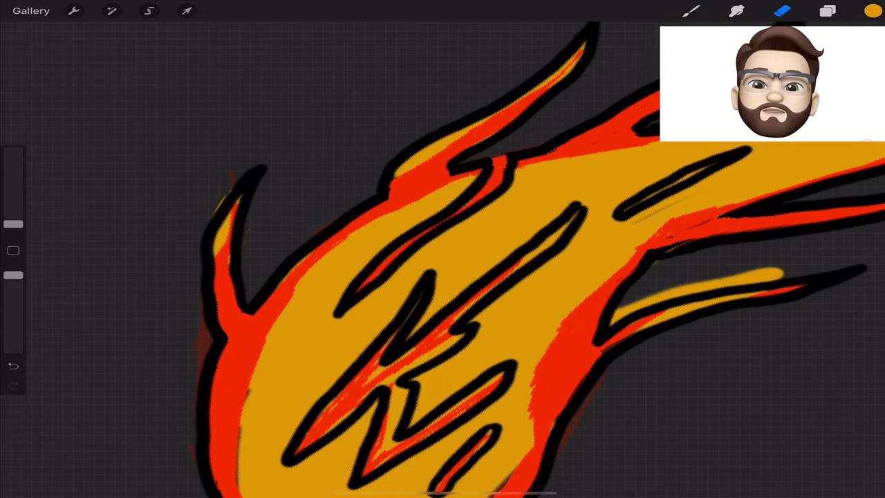
scroll(442, 248, "down", 3)
scroll(443, 248, "up", 4)
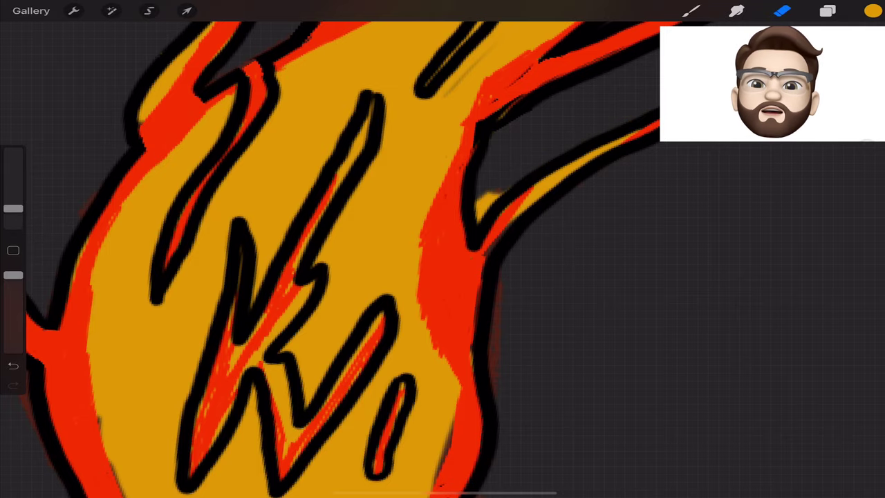
scroll(442, 249, "down", 3)
scroll(443, 249, "up", 2)
scroll(442, 249, "up", 3)
- Return to the brush, undo a stray red stroke and adjust the brush size
left_click(690, 11)
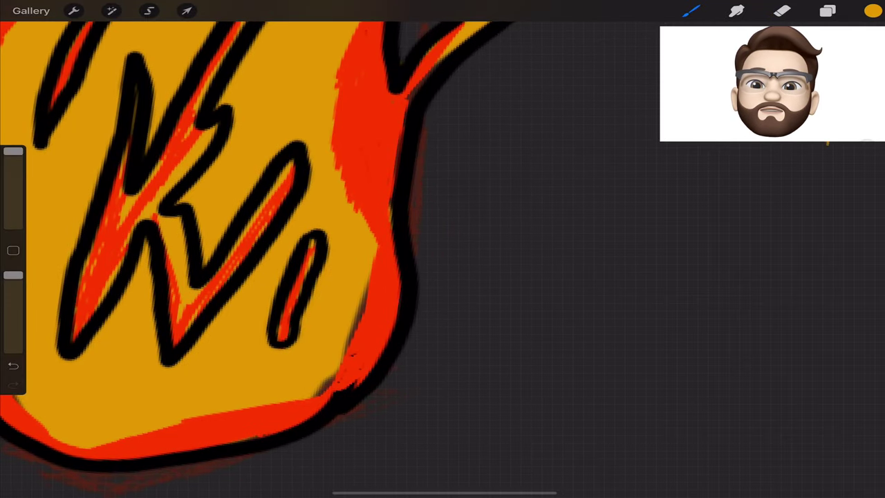
scroll(443, 249, "down", 3)
scroll(442, 248, "down", 2)
scroll(442, 248, "down", 1)
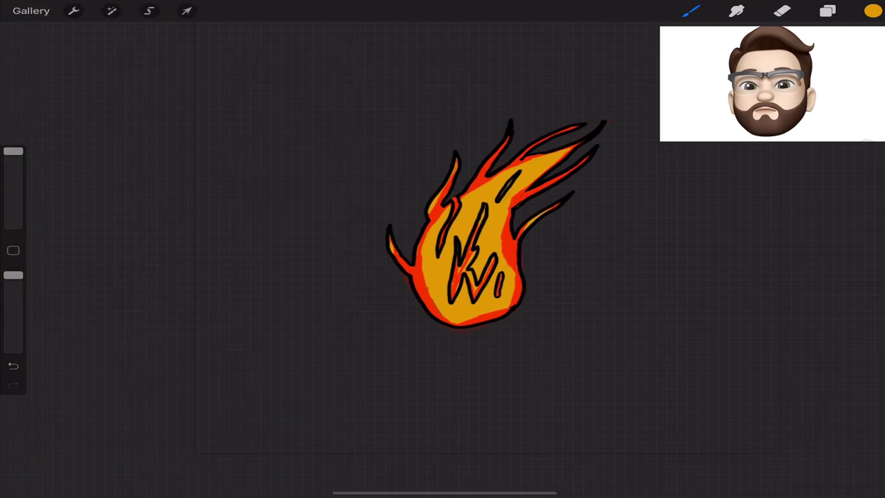
scroll(470, 228, "up", 5)
left_click(827, 11)
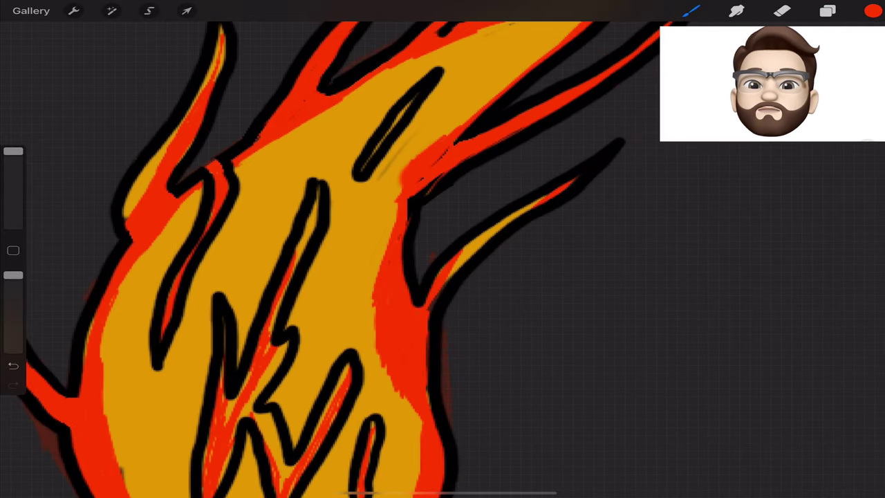
key("ctrl+z")
left_click_drag(13, 176, 13, 199)
- Sample red from the flame's edge, then undo a red stroke across the orange fill
scroll(345, 256, "down", 3)
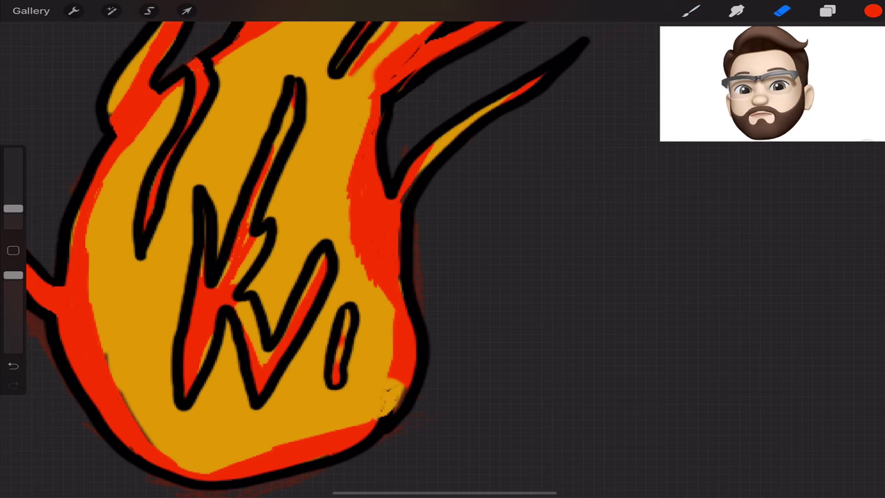
scroll(345, 249, "down", 3)
scroll(346, 207, "up", 5)
key("e")
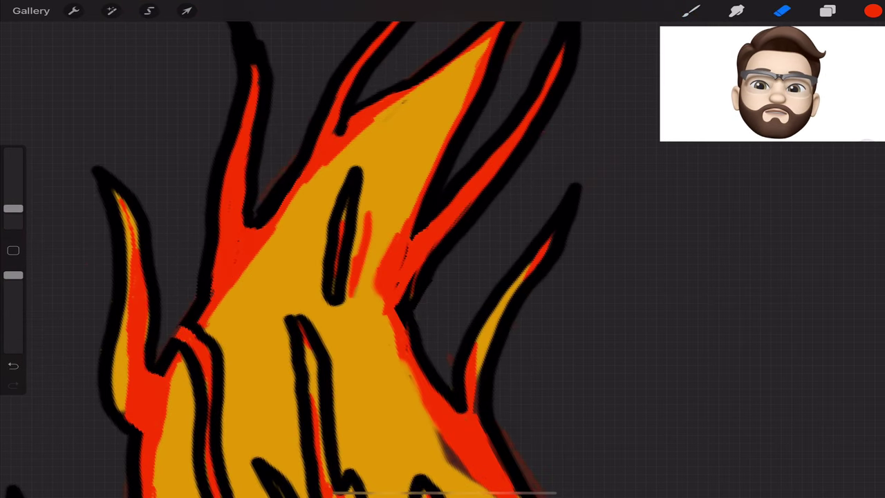
left_click(828, 10)
left_click(691, 11)
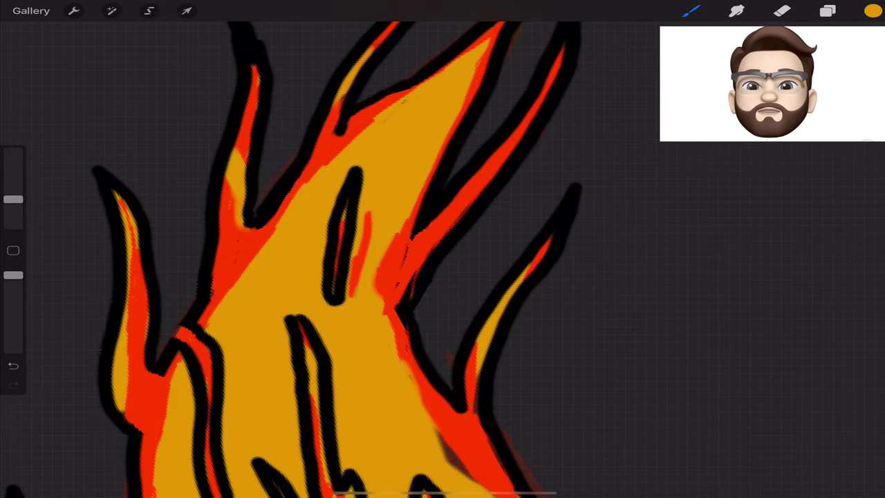
scroll(443, 249, "down", 3)
scroll(443, 249, "up", 4)
left_click(524, 177)
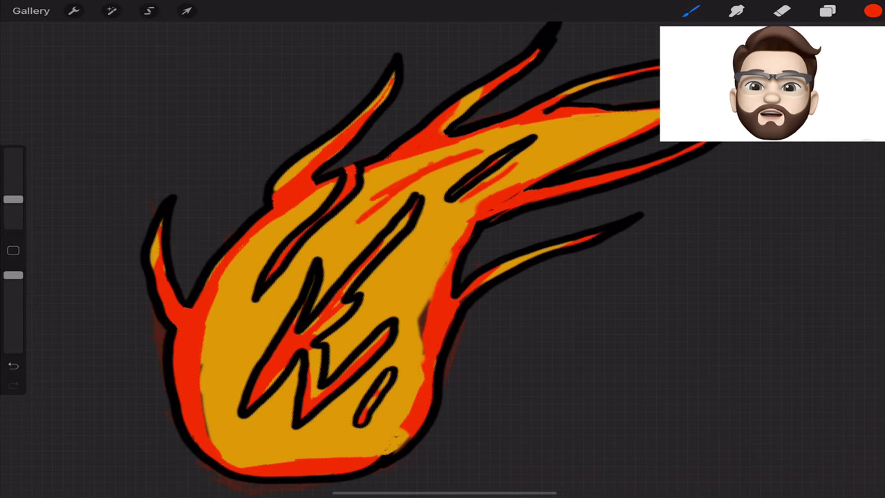
key("ctrl+z")
- Try an erase stroke on the flame, undo it, and reselect orange for painting
left_click(781, 10)
left_click(827, 10)
left_click(782, 10)
left_click_drag(338, 202, 298, 240)
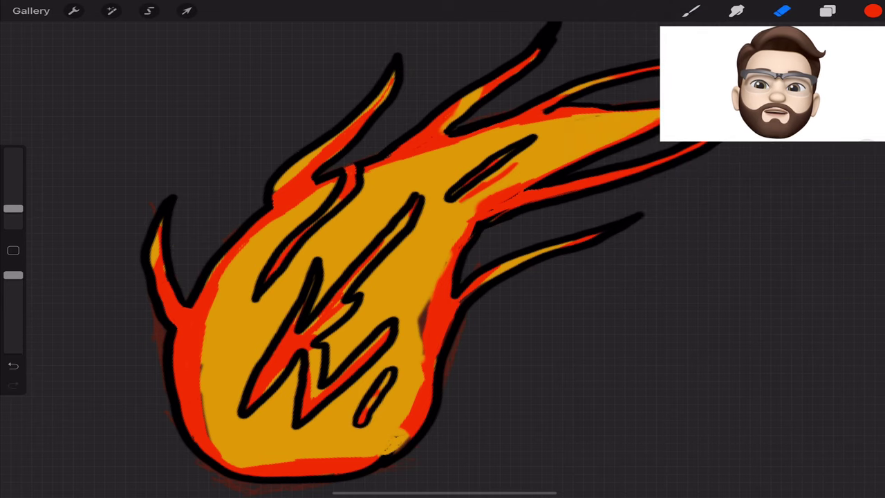
key("ctrl+z")
scroll(442, 249, "left", 2)
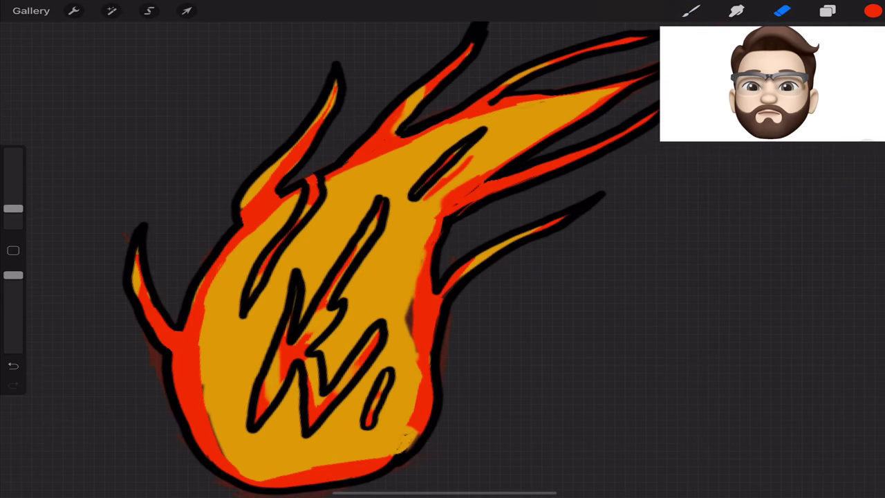
scroll(391, 258, "down", 3)
left_click(827, 10)
left_click(691, 10)
left_click(827, 11)
left_click(691, 10)
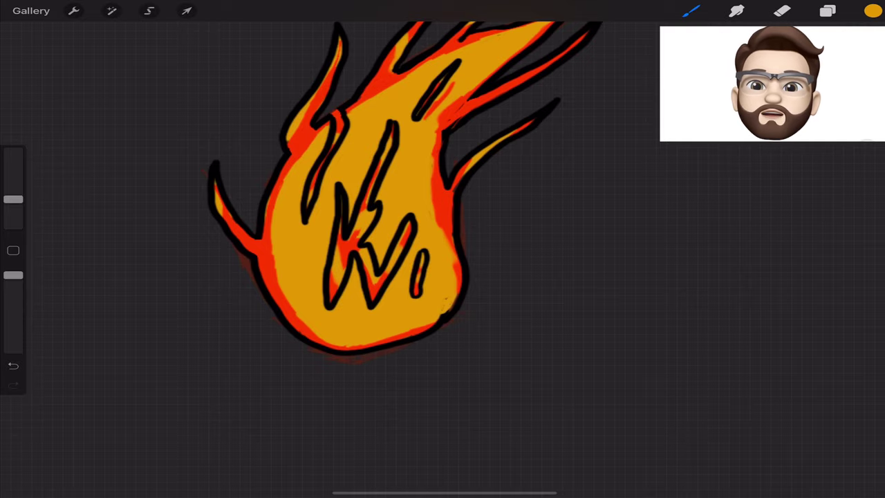
scroll(373, 207, "down", 2)
- Check the layer list and switch to the Eraser while zooming the view
scroll(373, 208, "down", 3)
scroll(414, 242, "down", 3)
left_click(827, 11)
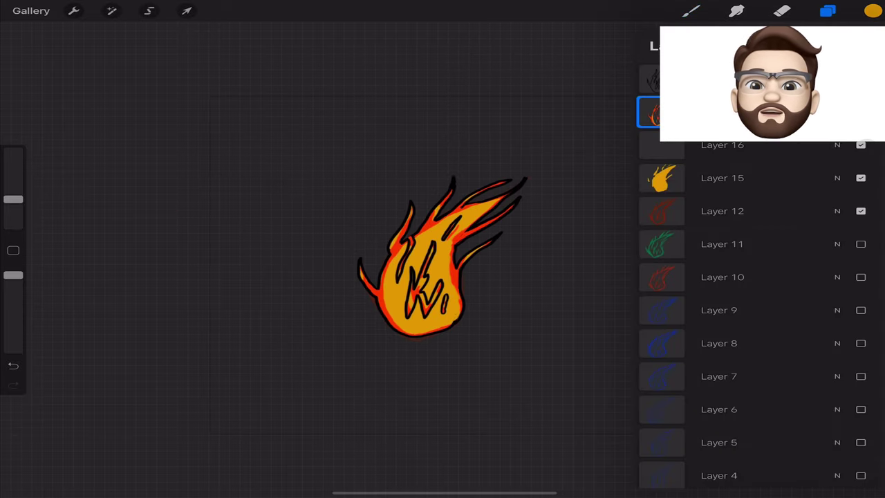
scroll(415, 263, "up", 5)
scroll(346, 208, "up", 3)
left_click(781, 10)
scroll(346, 249, "up", 5)
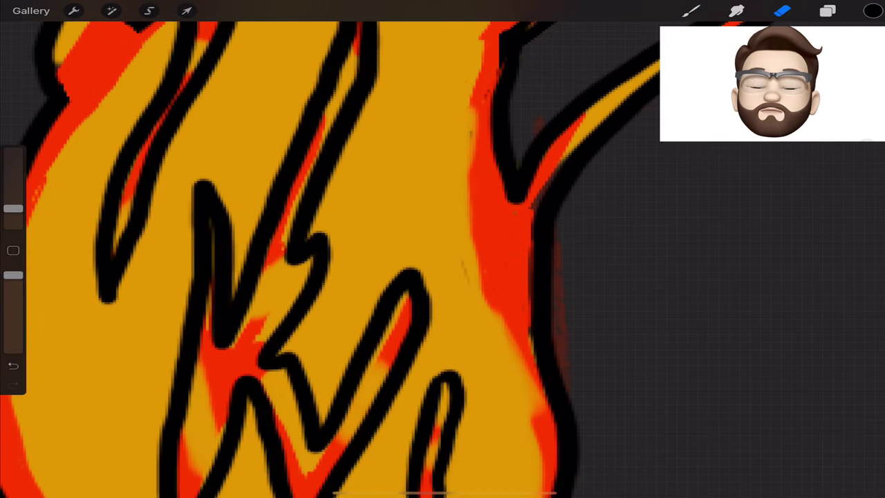
scroll(346, 249, "up", 3)
scroll(483, 249, "down", 5)
scroll(519, 207, "down", 3)
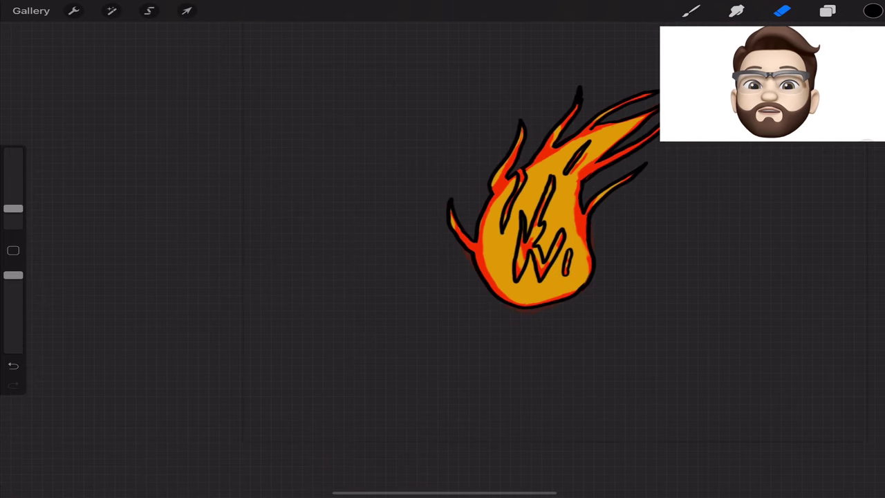
- Select Layer 15's contents and add a mask to it
left_click(827, 10)
left_click(722, 177)
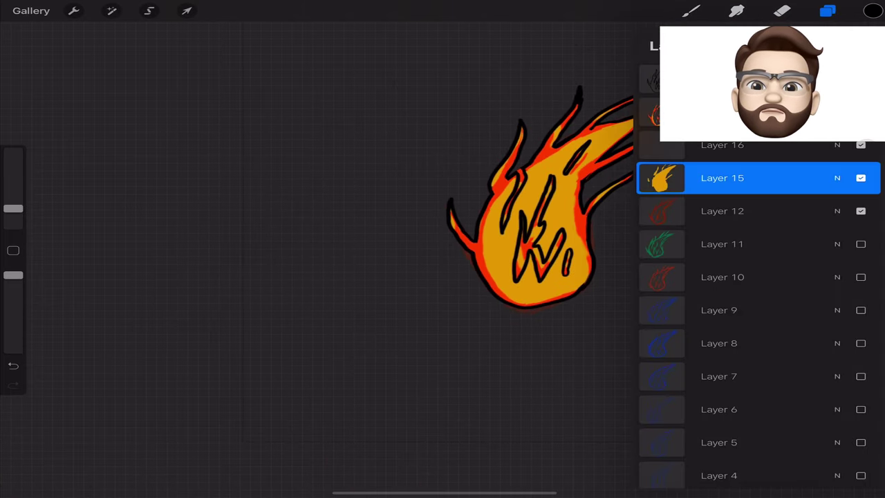
left_click(722, 111)
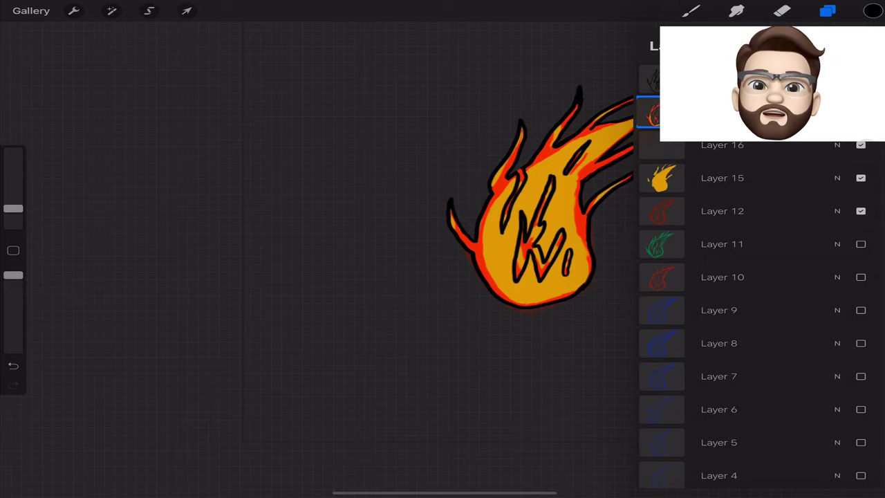
left_click(660, 144)
left_click(581, 74)
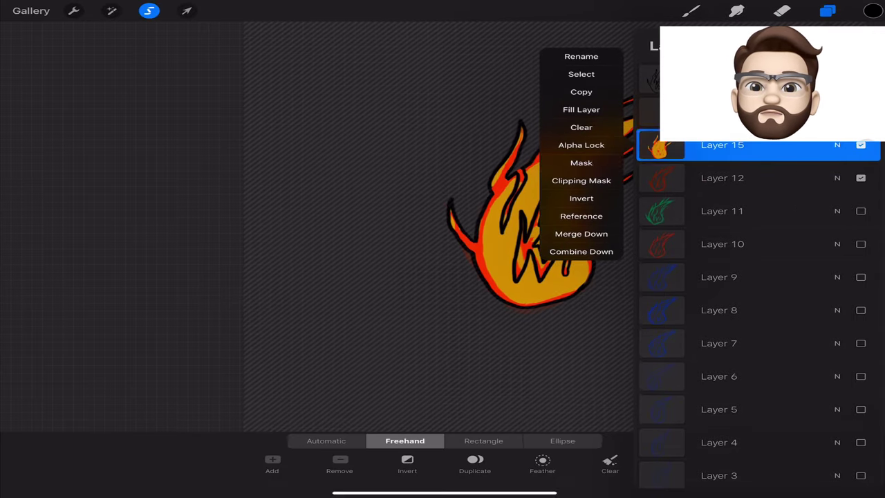
left_click(580, 162)
- Choose orange and a shading brush, then undo a trial stroke over the red edges
left_click(872, 10)
left_click(701, 316)
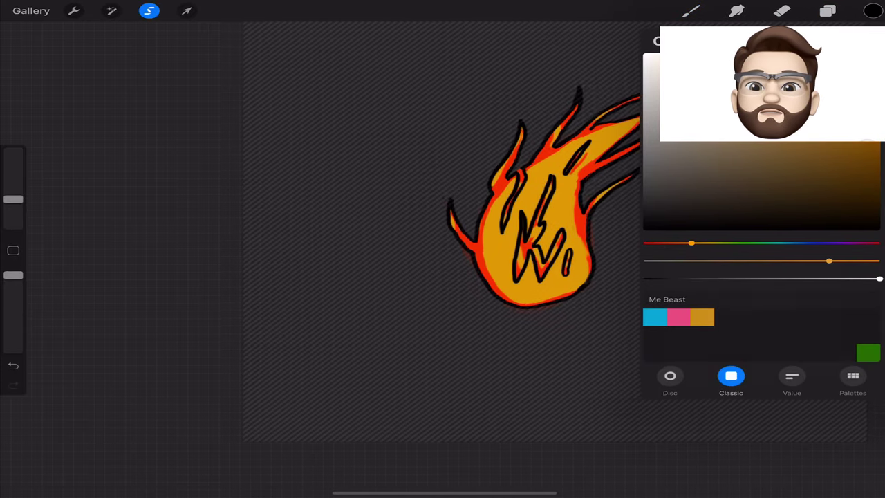
left_click(690, 11)
left_click_drag(525, 173, 553, 277)
key("ctrl+z")
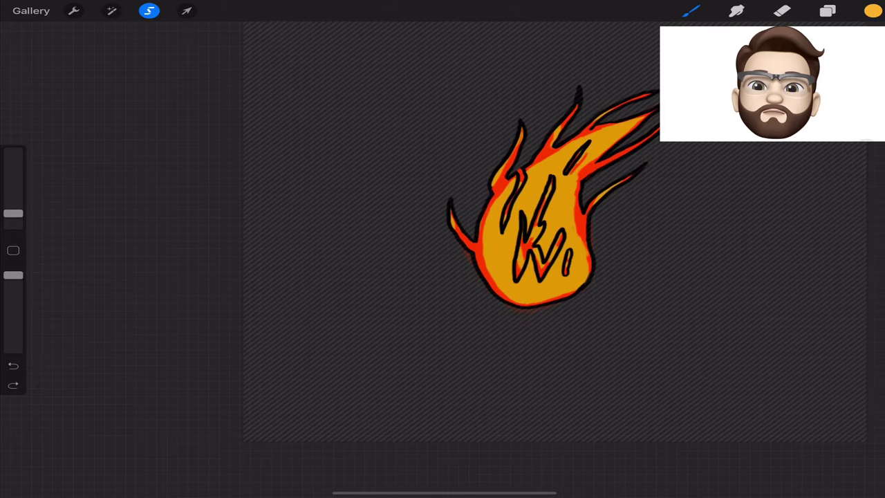
- Smudge deeper orange through the flame interior
left_click(736, 11)
left_click_drag(532, 277, 501, 193)
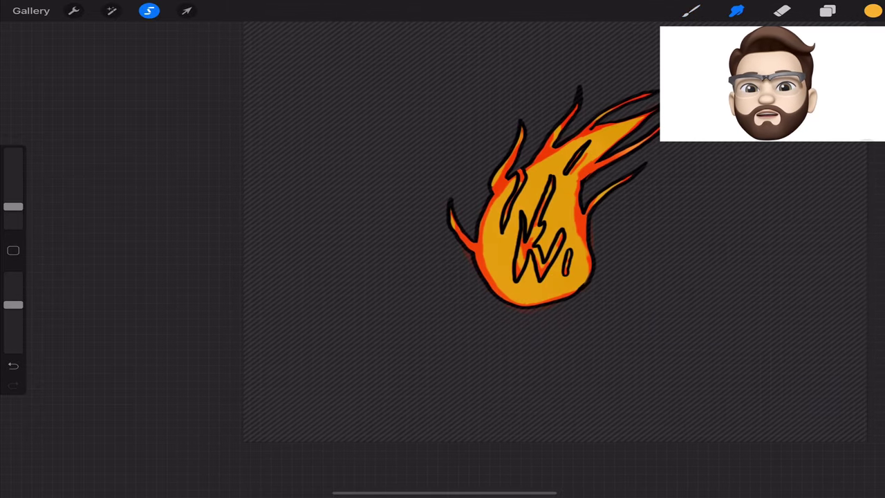
left_click(872, 10)
left_click(827, 10)
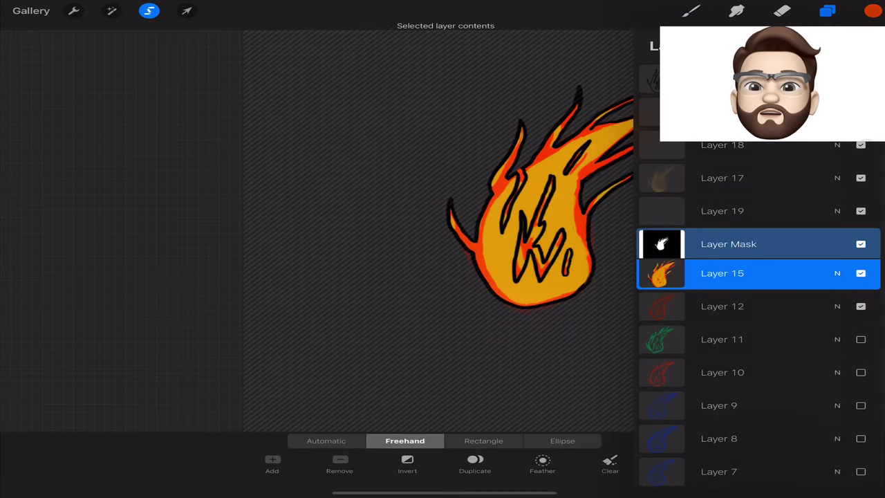
scroll(443, 249, "up", 3)
- Make Layer 19 active and smudge the orange shading on the flame's left side
left_click(689, 10)
left_click(827, 11)
left_click(722, 211)
left_click(827, 10)
scroll(442, 249, "up", 3)
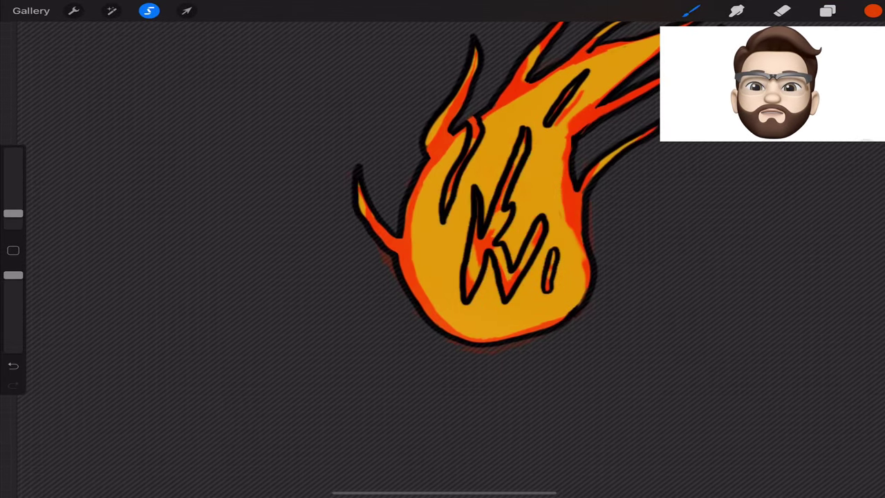
scroll(484, 248, "up", 3)
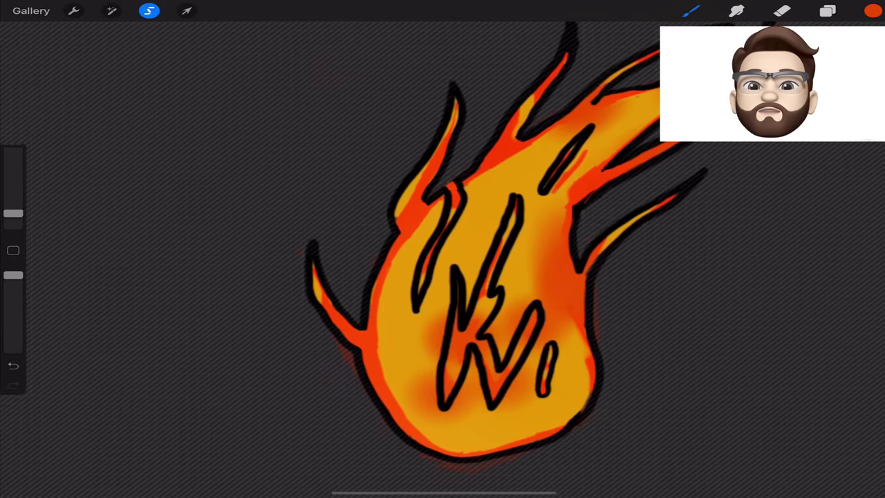
left_click(736, 11)
left_click_drag(391, 304, 401, 380)
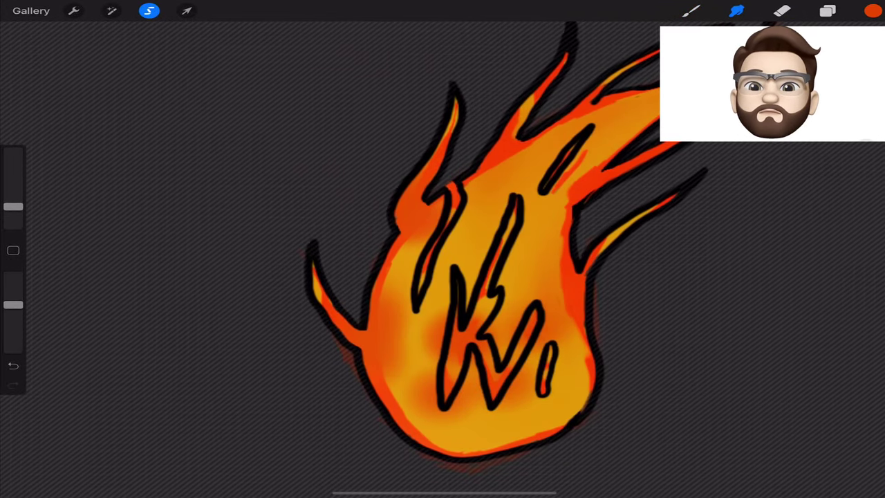
scroll(525, 255, "down", 5)
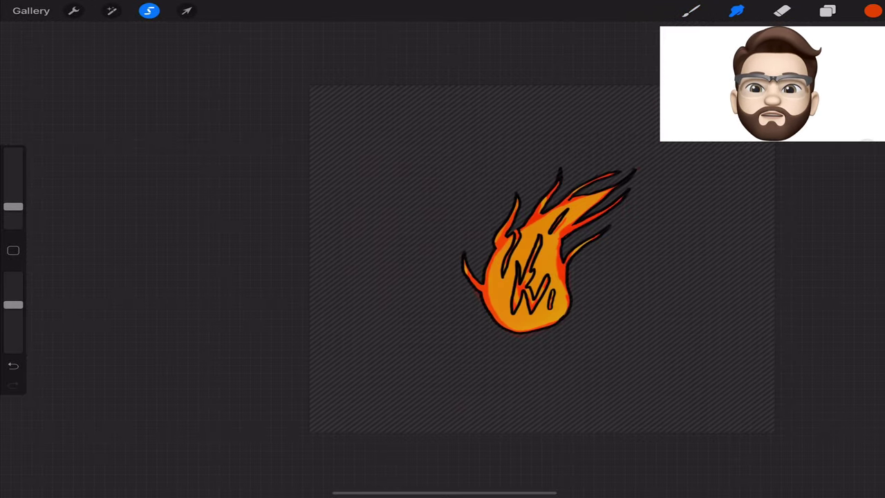
- Pick bright yellow, reselect Layer 19 and smudge the yellow into the flame fill
left_click(827, 11)
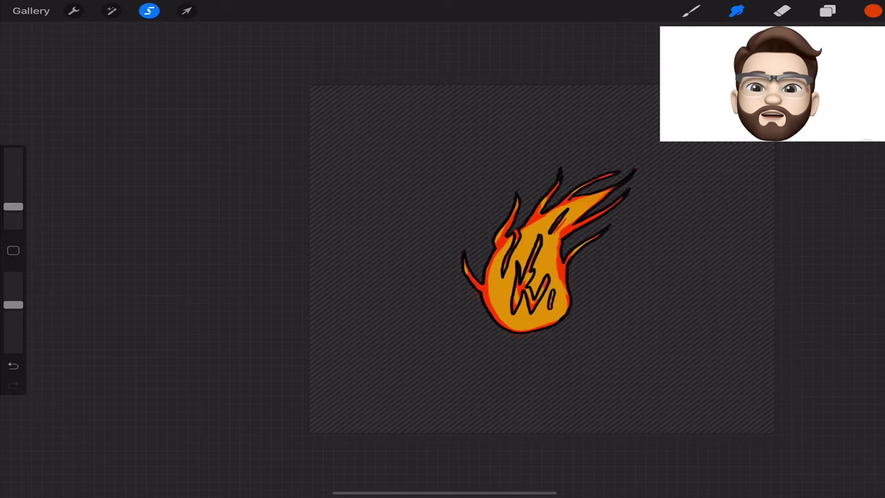
left_click(827, 10)
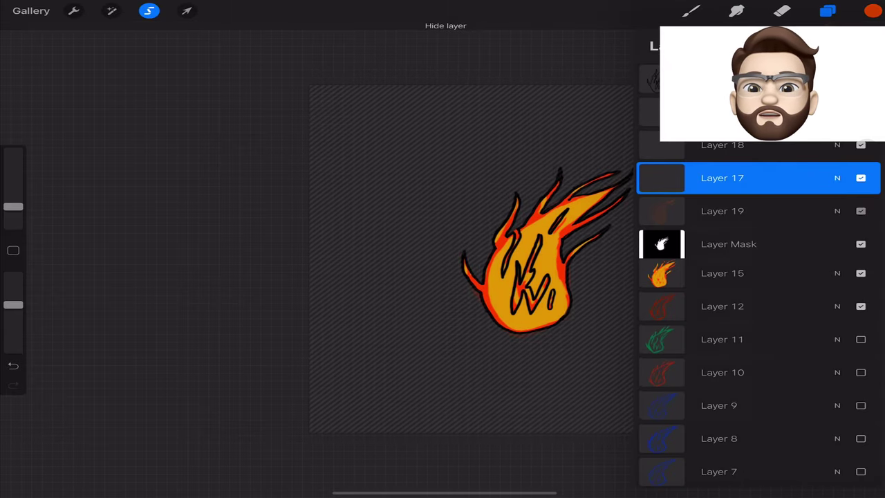
left_click(872, 11)
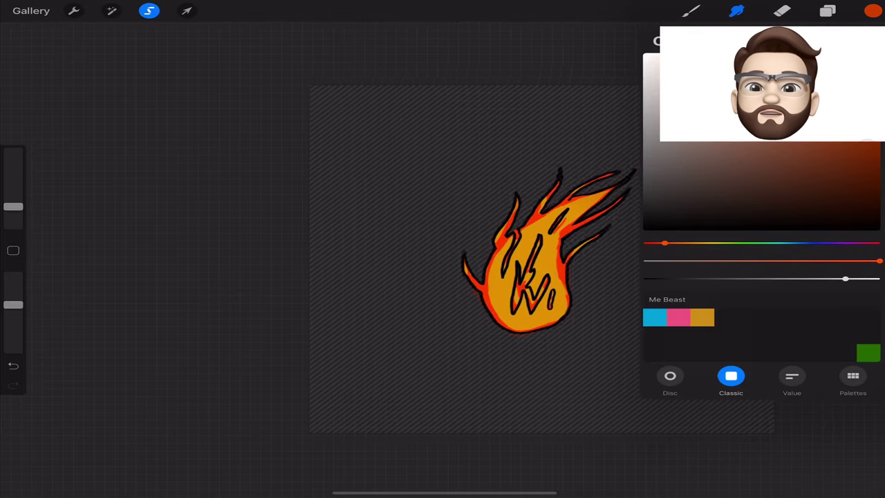
left_click(827, 11)
left_click(661, 306)
left_click(579, 237)
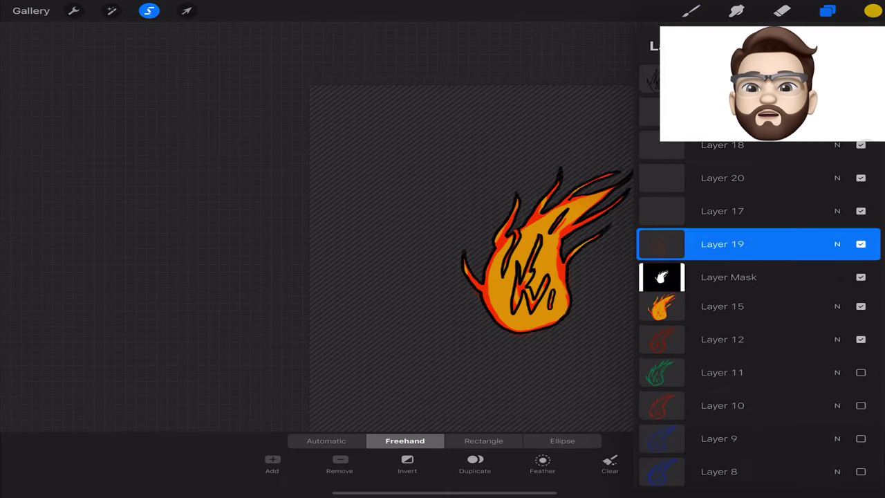
left_click(692, 10)
left_click(736, 10)
left_click_drag(539, 304, 532, 228)
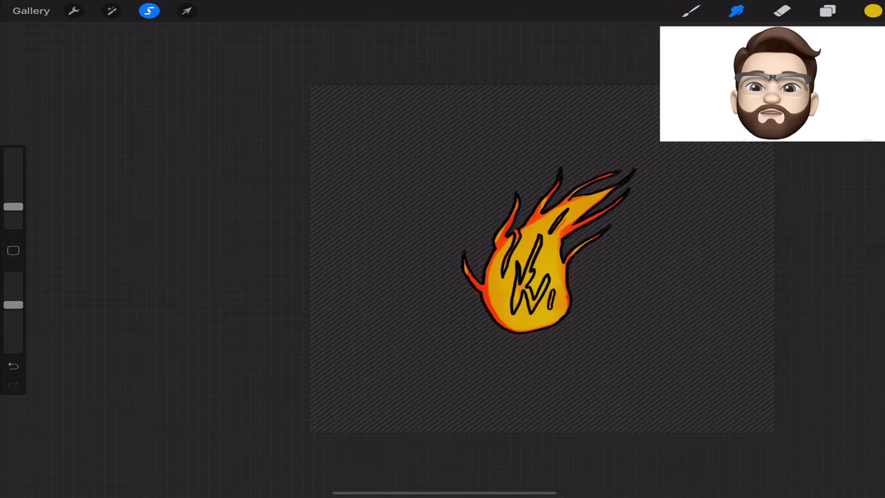
scroll(525, 262, "up", 5)
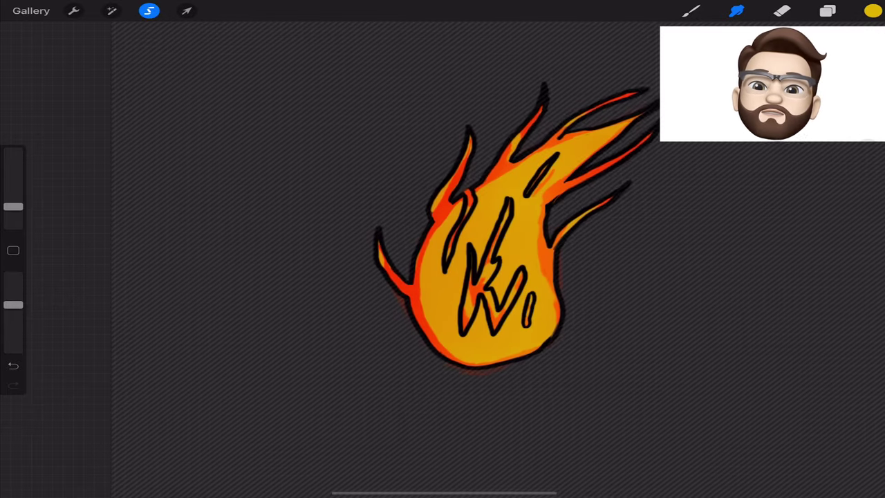
- Group Layers 17 and 19 and drag Layer 13 into the new group
scroll(525, 262, "down", 4)
scroll(525, 262, "down", 3)
left_click(827, 10)
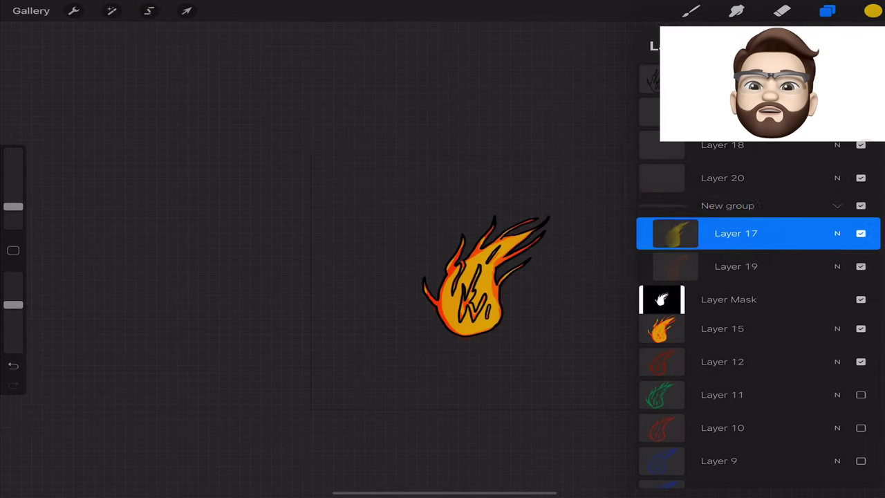
left_click(726, 205)
left_click_drag(663, 78, 735, 200)
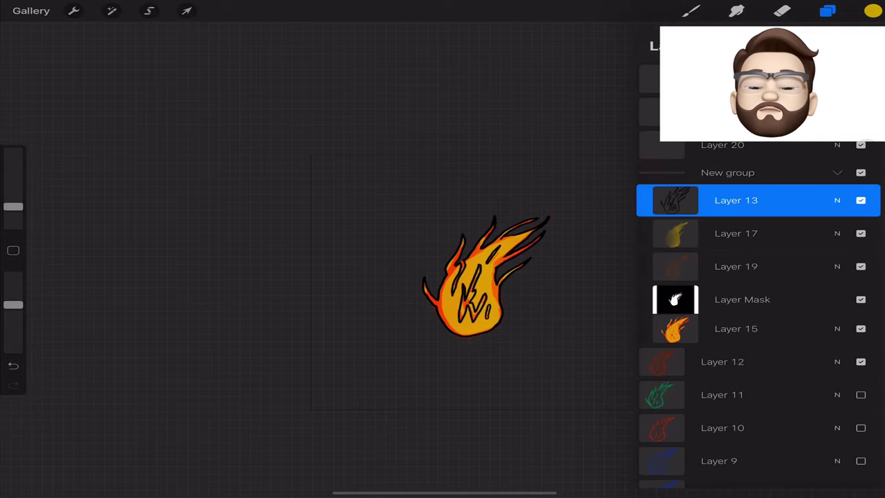
left_click(827, 10)
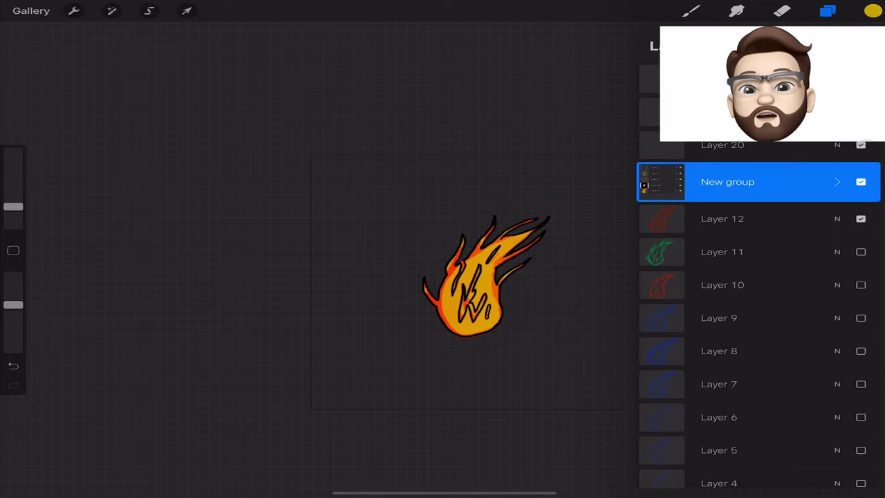
left_click(691, 10)
left_click(502, 279)
left_click(832, 180)
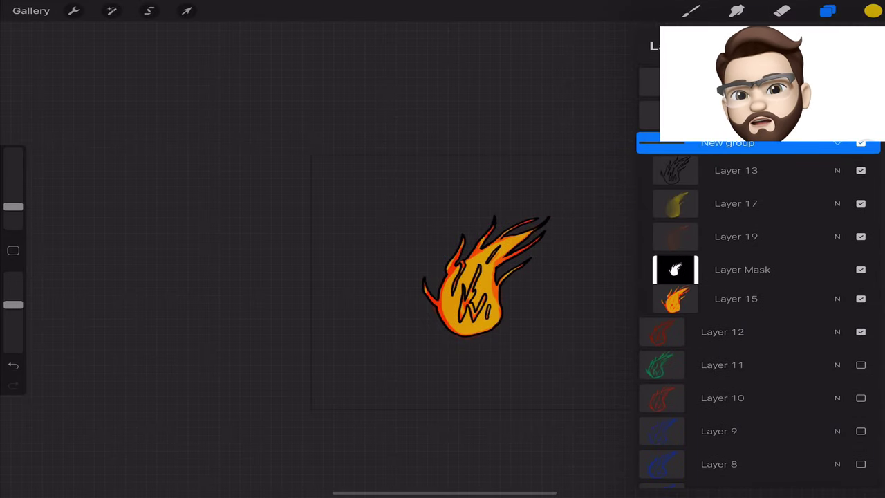
left_click(827, 11)
- Expand New group and open the options for Layers 13 and 19
left_click(827, 10)
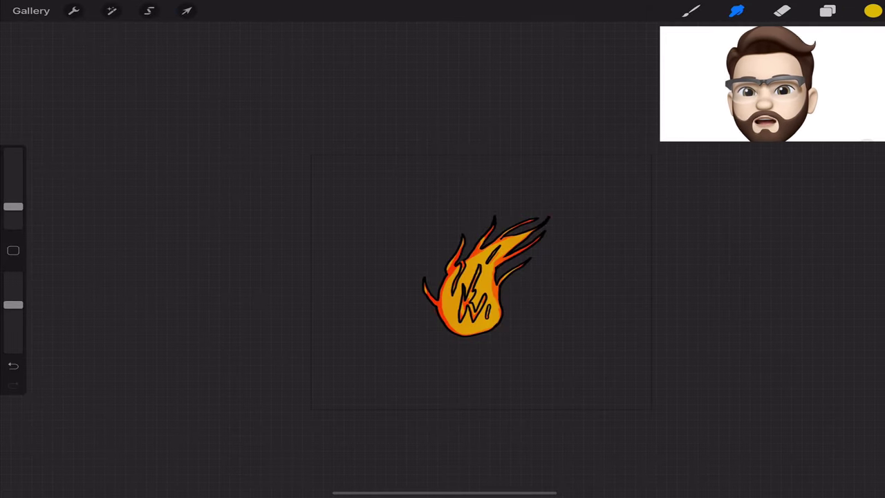
left_click(675, 200)
left_click(837, 172)
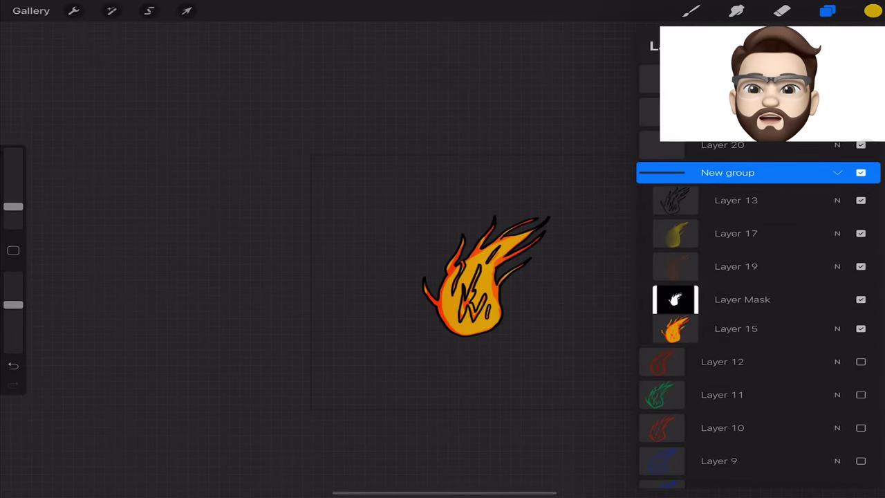
scroll(758, 311, "down", 1)
scroll(758, 311, "up", 1)
left_click(837, 172)
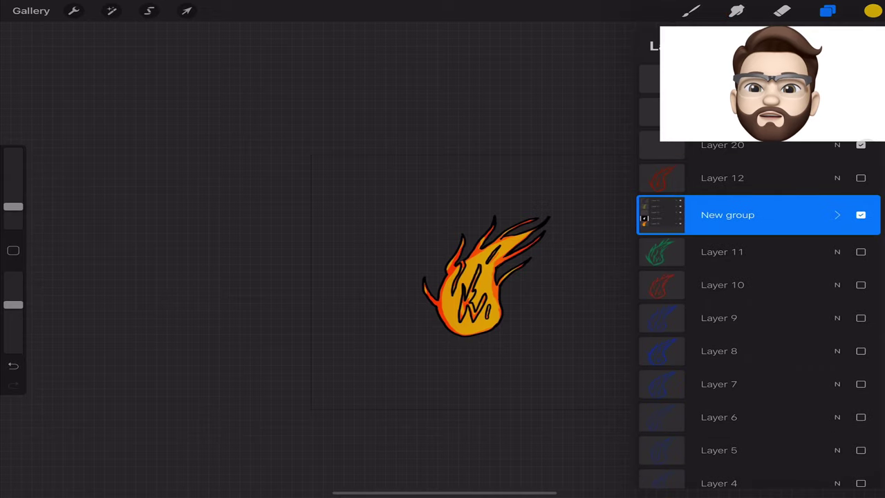
left_click(660, 213)
left_click(837, 214)
left_click(736, 200)
- Merge Layers 13, 17 and 19 down into Layer 15
left_click(675, 200)
left_click(582, 289)
left_click(675, 200)
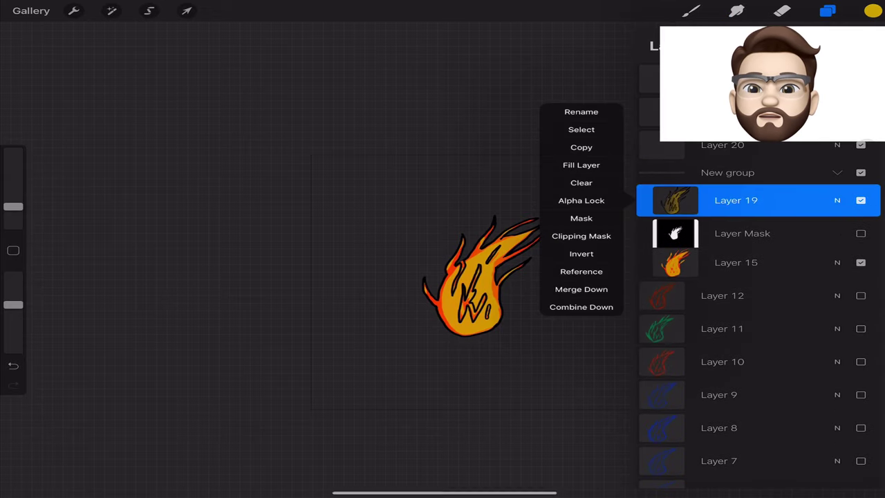
left_click(583, 288)
left_click(736, 11)
left_click(690, 10)
left_click(828, 10)
left_click(675, 200)
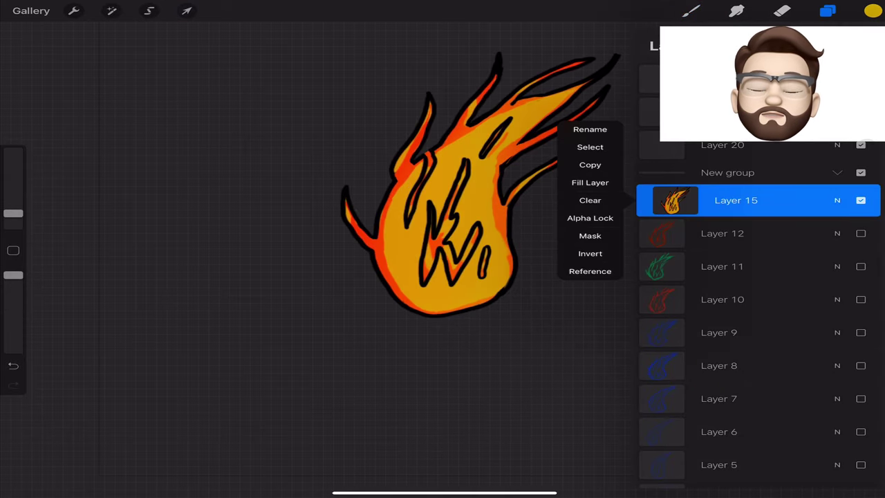
left_click(149, 10)
left_click(690, 10)
- Select and collapse New group, then close the layer list
left_click(828, 10)
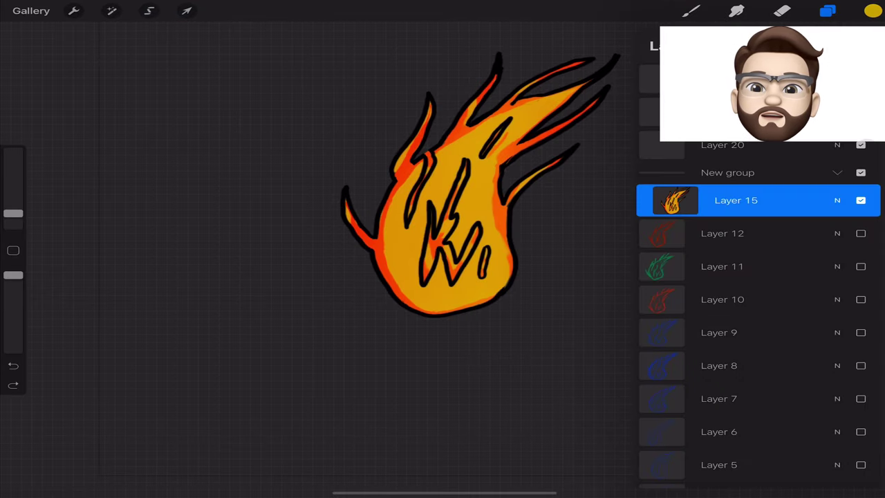
mouse_move(795, 200)
left_mouse_down()
mouse_move(692, 200)
mouse_move(795, 200)
left_mouse_up()
left_click(727, 172)
left_click(837, 172)
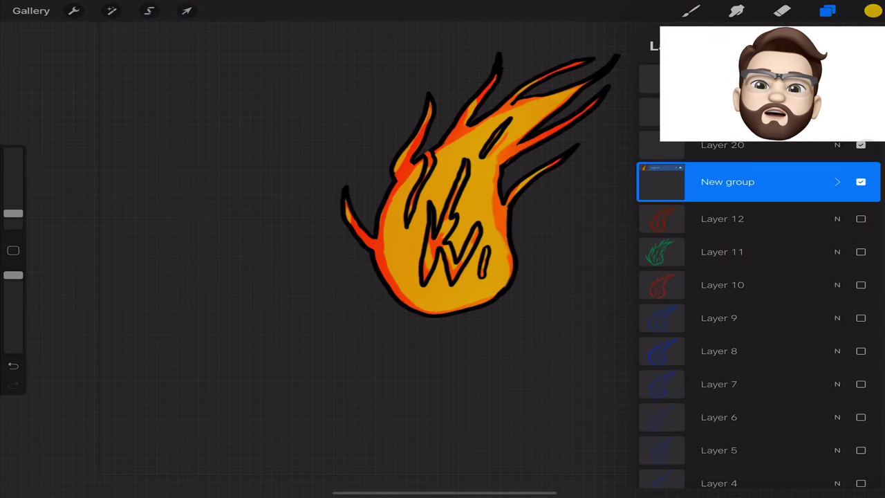
scroll(442, 208, "down", 5)
left_click(690, 10)
- Add a new empty Layer 18 on top of the stack
left_click(827, 10)
left_click(867, 45)
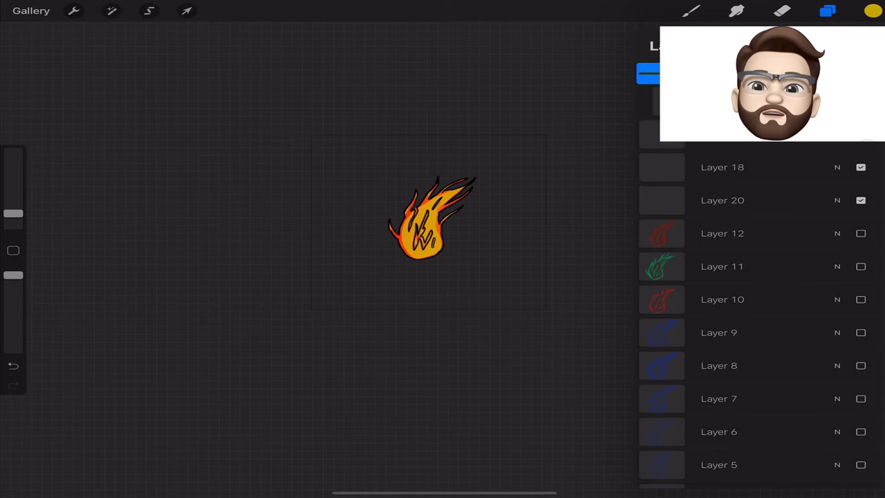
left_click(653, 76)
left_click(653, 101)
left_click(590, 173)
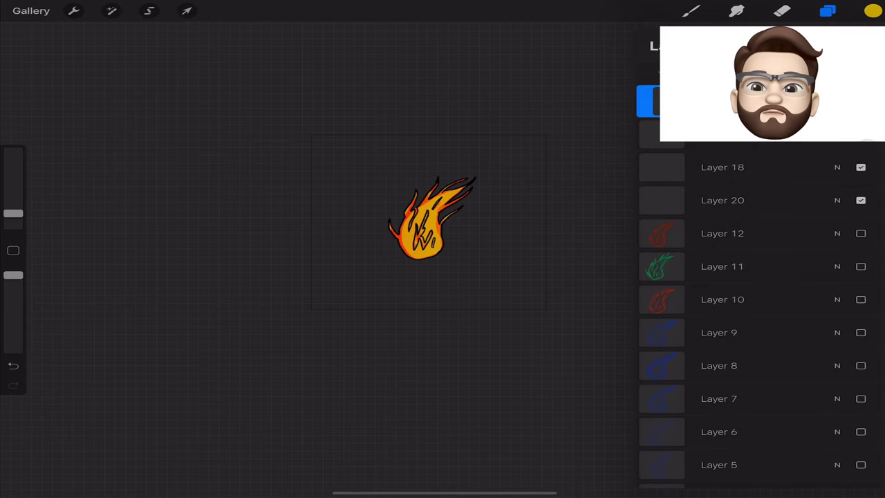
left_click(827, 10)
- Undo the stray yellow stroke and select the flame group in the layer list
left_click(187, 11)
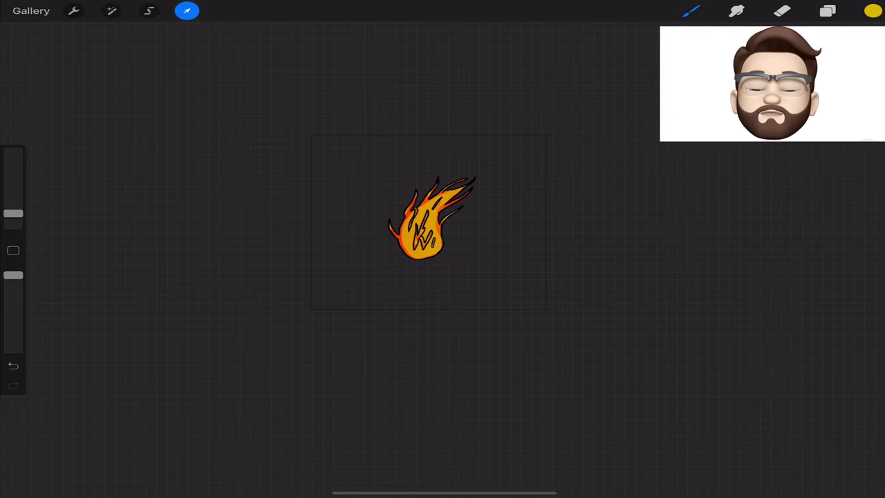
key("ctrl+z")
left_click(691, 10)
left_click(148, 10)
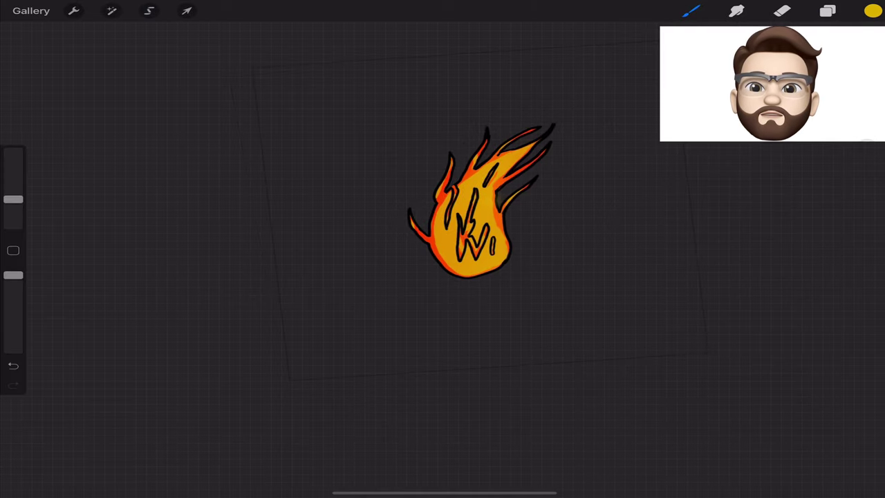
left_click(827, 10)
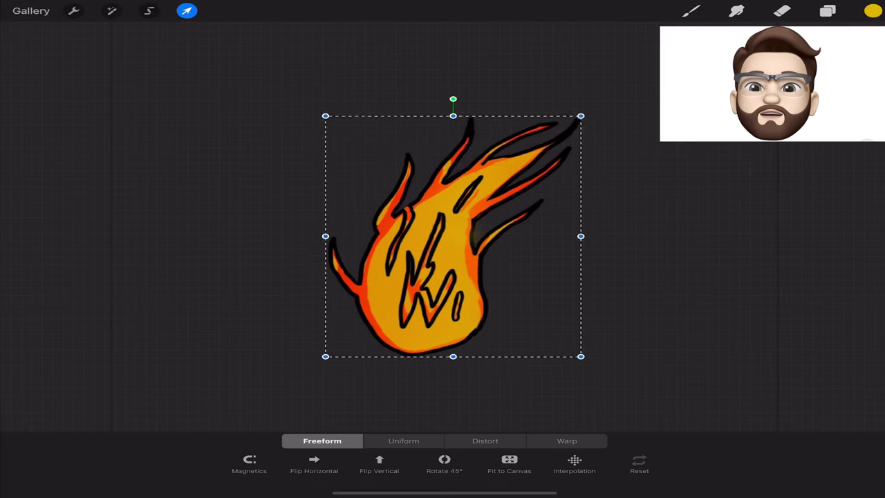
- Shrink the flame, rotate and stretch it into a horizontal streak, then go home
left_click(187, 11)
left_click_drag(594, 353, 567, 299)
left_click(691, 11)
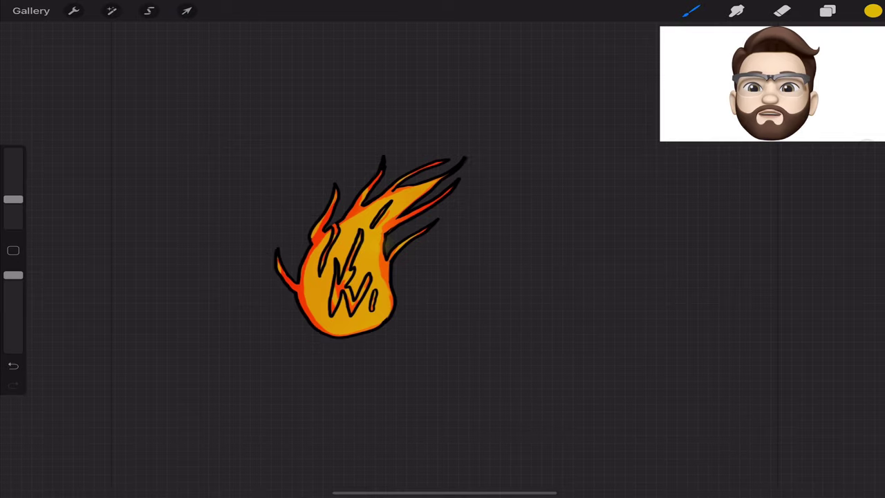
left_click(187, 10)
mouse_move(256, 233)
left_mouse_down()
mouse_move(294, 304)
mouse_move(253, 340)
mouse_move(208, 262)
left_mouse_up()
left_click(691, 11)
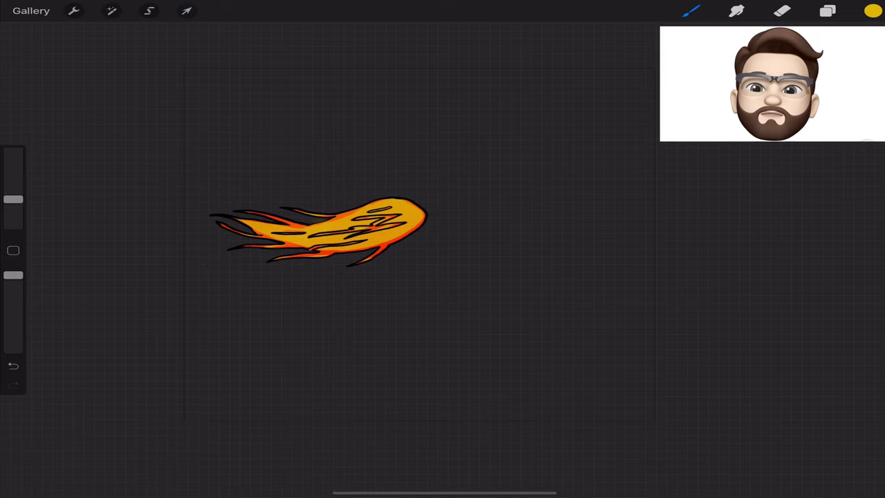
left_click_drag(445, 493, 444, 310)
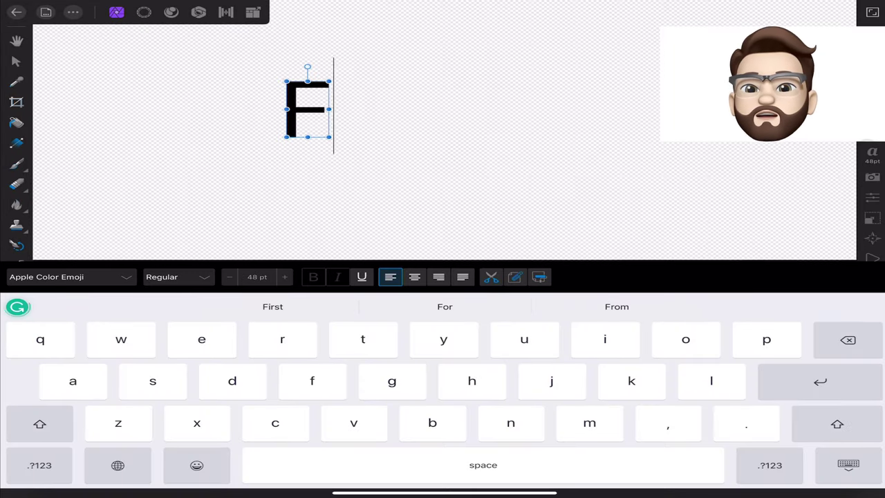
- Retype the text from 'Firey' to 'Flaming'
type("Firey")
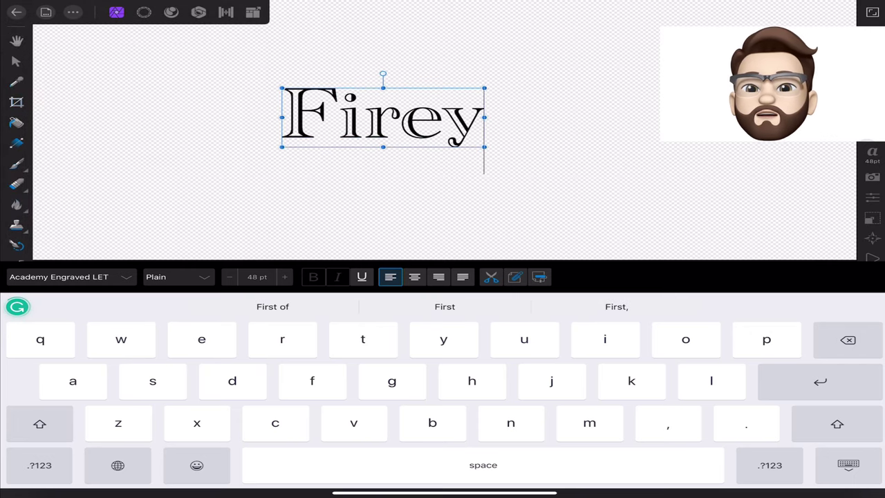
key("BackSpace")
key("BackSpace")
left_click(848, 464)
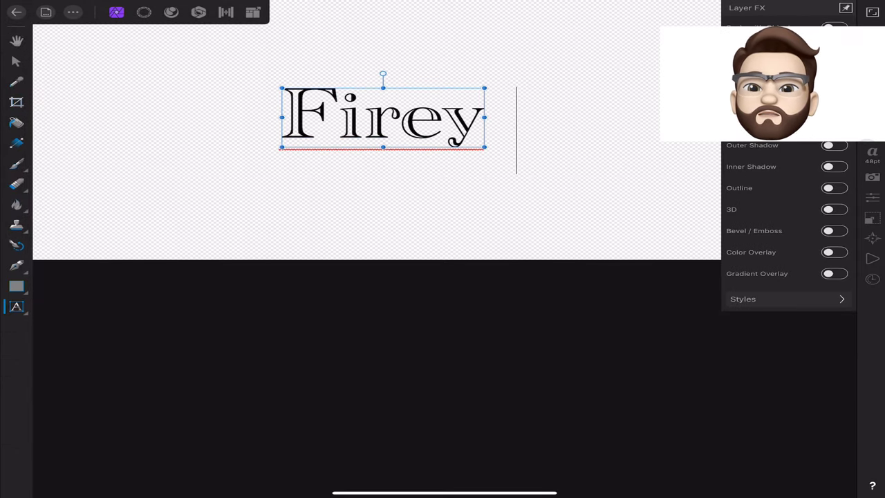
key("BackSpace")
key("BackSpace")
key("BackSpace")
key("BackSpace")
type("laminh")
key("BackSpace")
type("g")
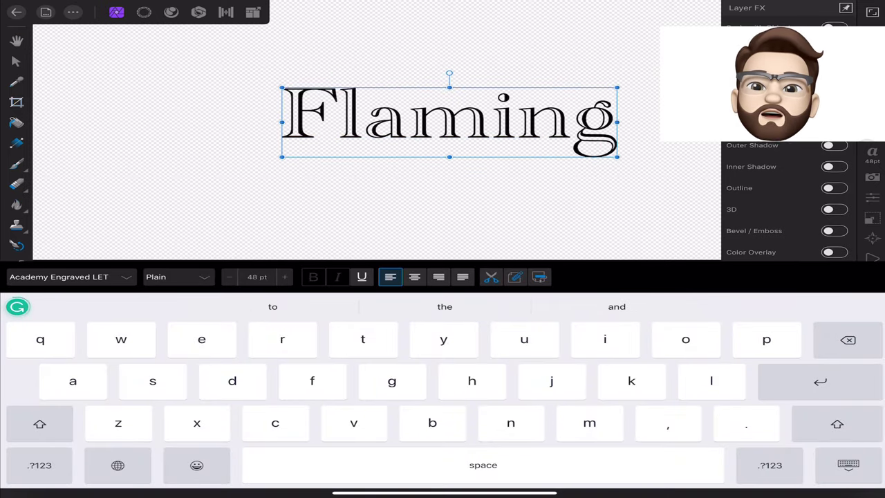
- Enable a Color Overlay on the text and shift its hue from pink to red
left_click(848, 464)
left_click(833, 251)
left_click(520, 462)
left_click(573, 339)
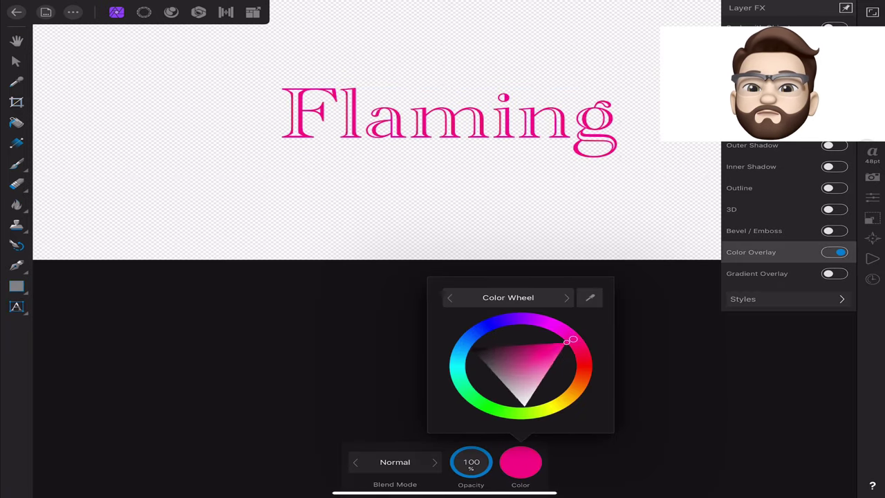
left_click_drag(572, 338, 583, 360)
left_click(277, 381)
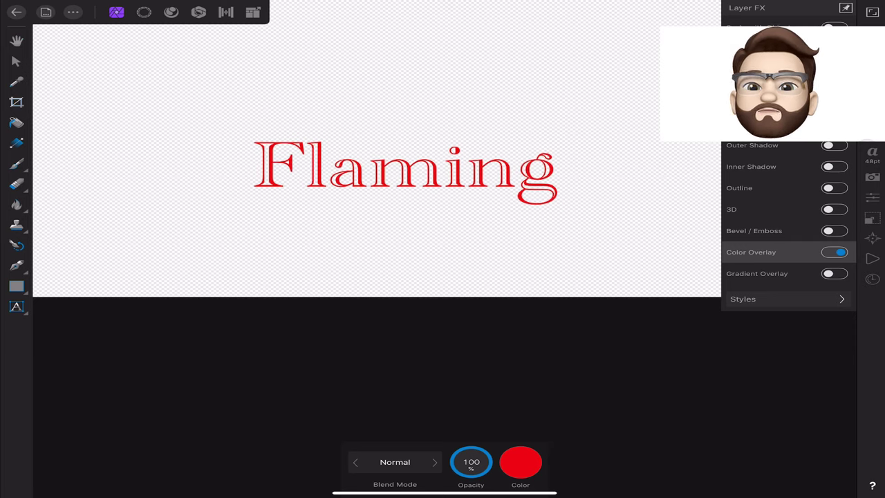
- Turn on Inner Shadow, trying offsets of 25, 15 and 4 px with an orange colour
left_click(833, 165)
left_click(471, 461)
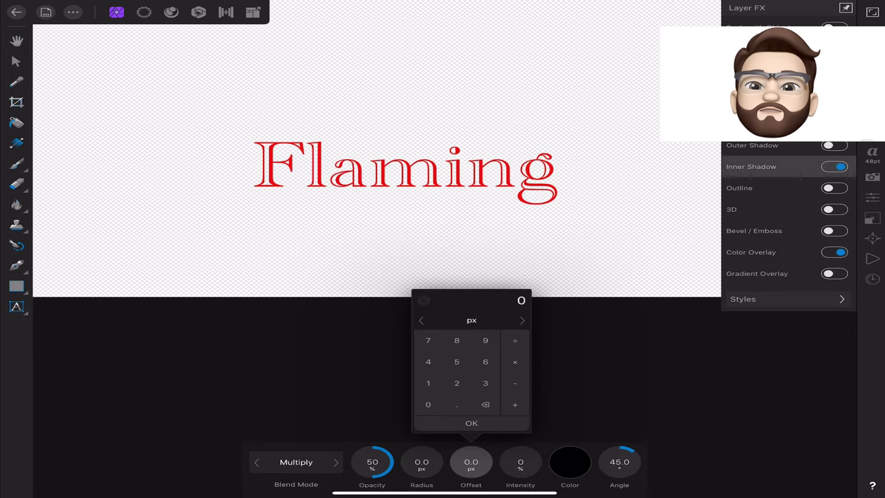
left_click(519, 462)
left_click(476, 477)
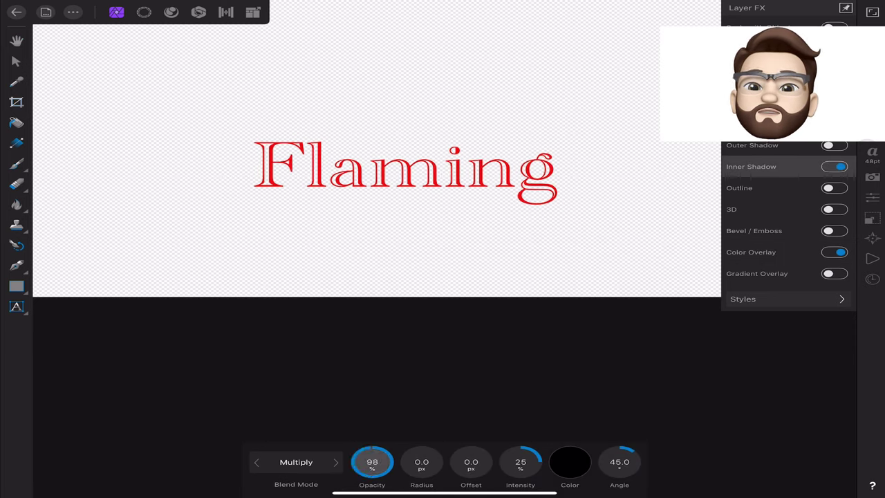
left_click(471, 462)
type("25")
key("Return")
left_click(470, 462)
type("15")
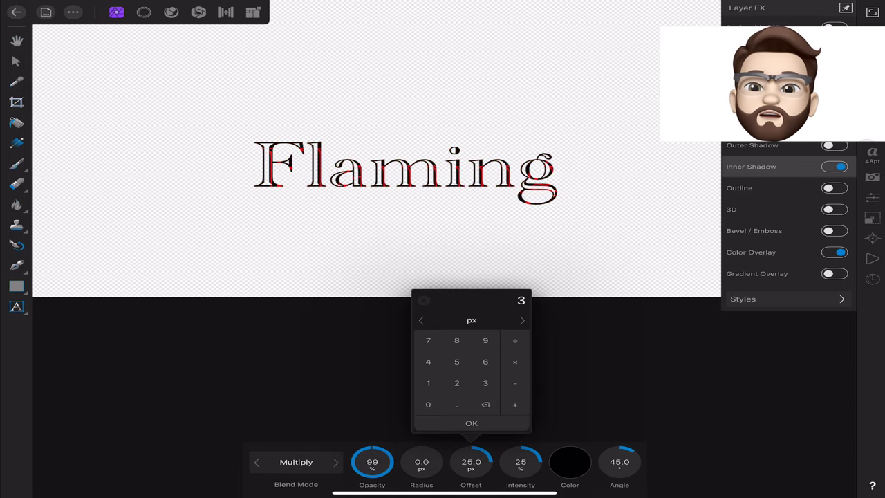
key("Return")
left_click(471, 462)
left_click(427, 361)
left_click(471, 423)
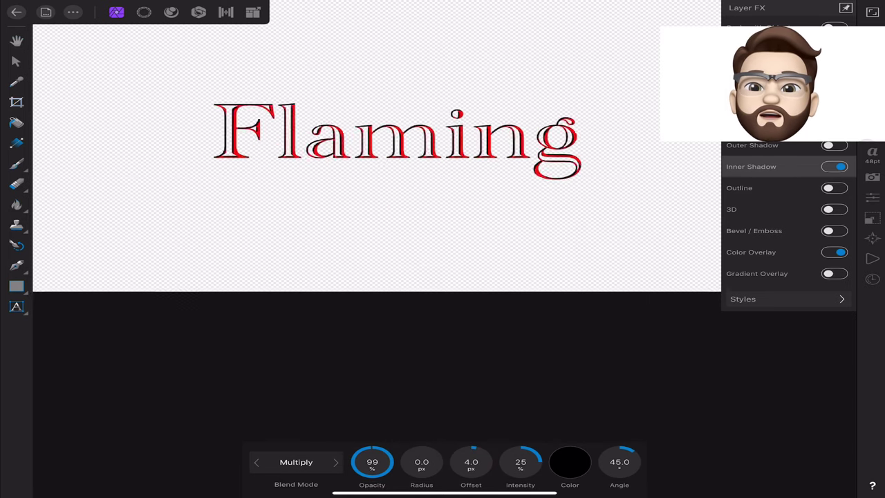
left_click(570, 461)
- Set the inner shadow to 50 px offset, 50% intensity and black colour
left_click(471, 461)
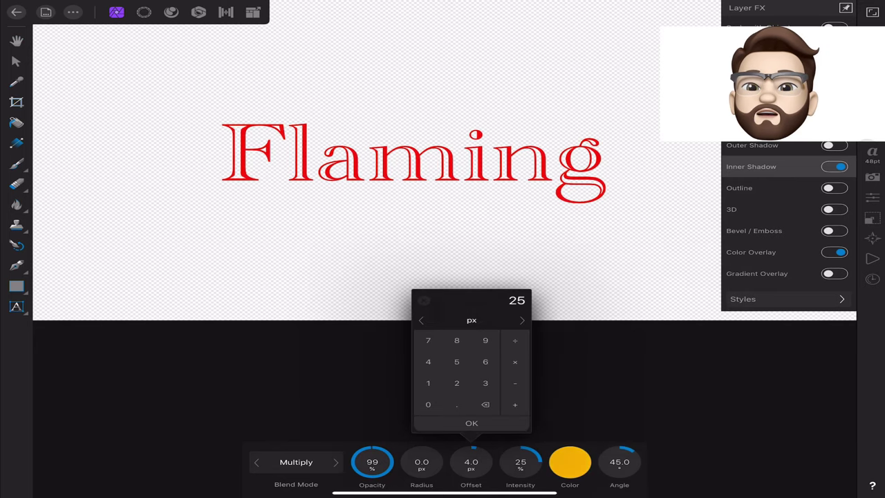
type("50")
key("Return")
left_click(520, 461)
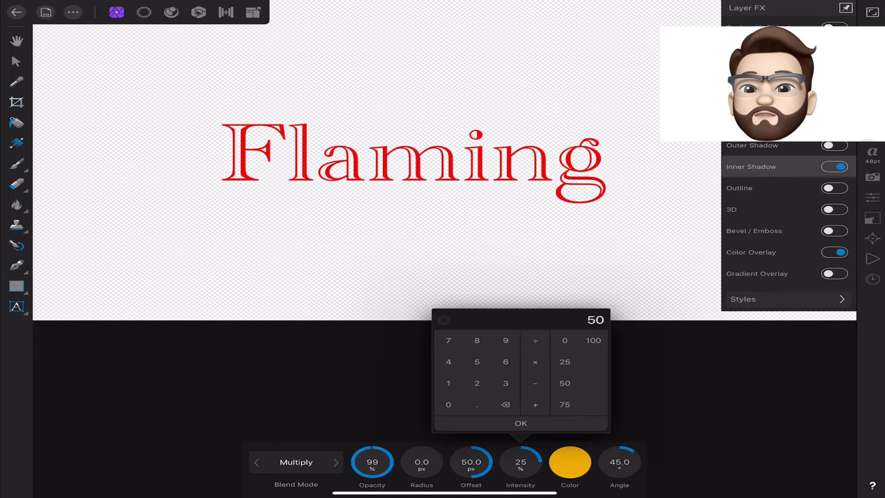
left_click(520, 422)
left_click(569, 462)
left_click(442, 373)
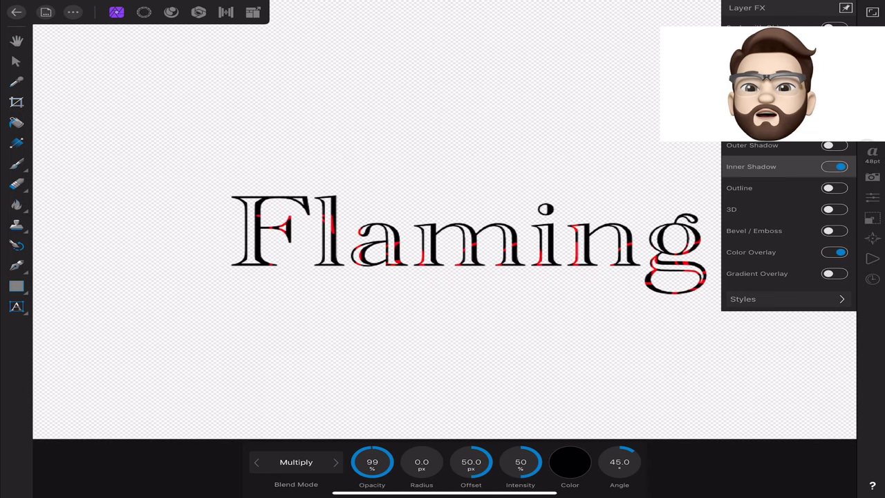
- Export the text as a PNG named 'Flaming text tes'
left_click(73, 12)
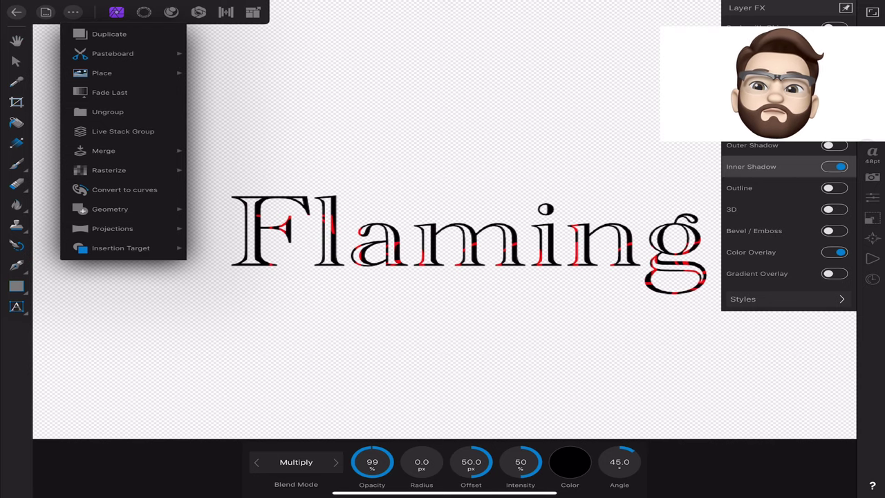
key("ctrl+alt+shift+s")
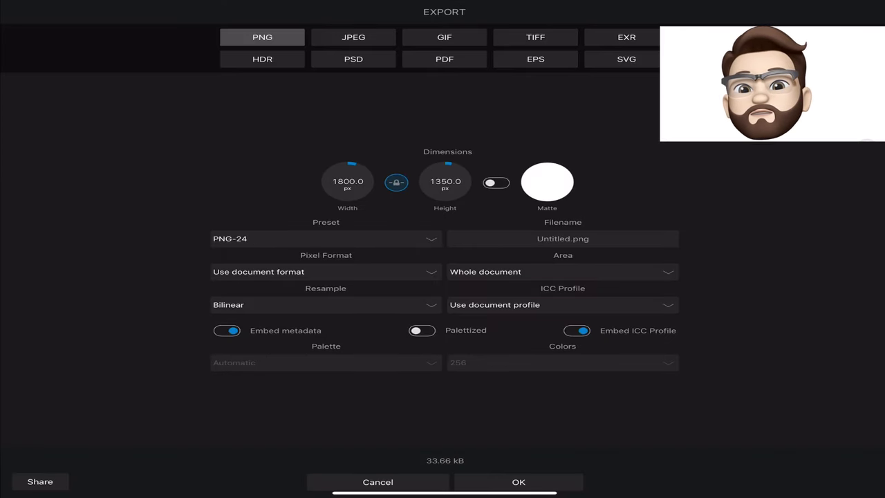
left_click(563, 239)
type("Flaming text tes")
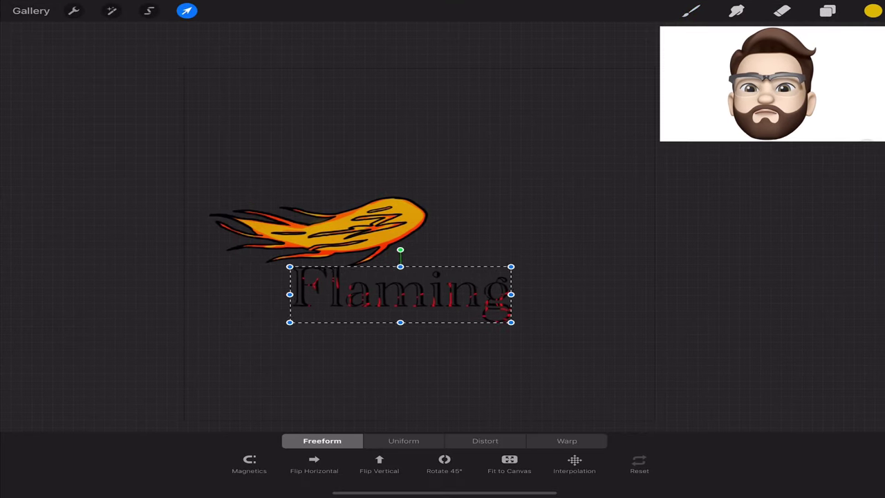
- Move, shrink and tilt the Flaming text to match the fireball's angle
left_click_drag(395, 294, 440, 228)
left_click_drag(551, 235, 448, 240)
left_click_drag(381, 205, 334, 195)
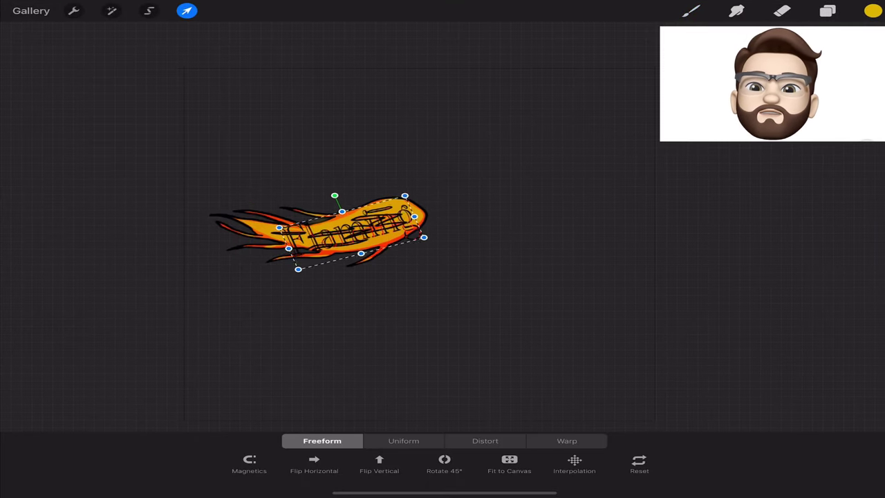
mouse_move(355, 227)
left_mouse_down()
mouse_move(484, 191)
mouse_move(396, 217)
mouse_move(339, 221)
left_mouse_up()
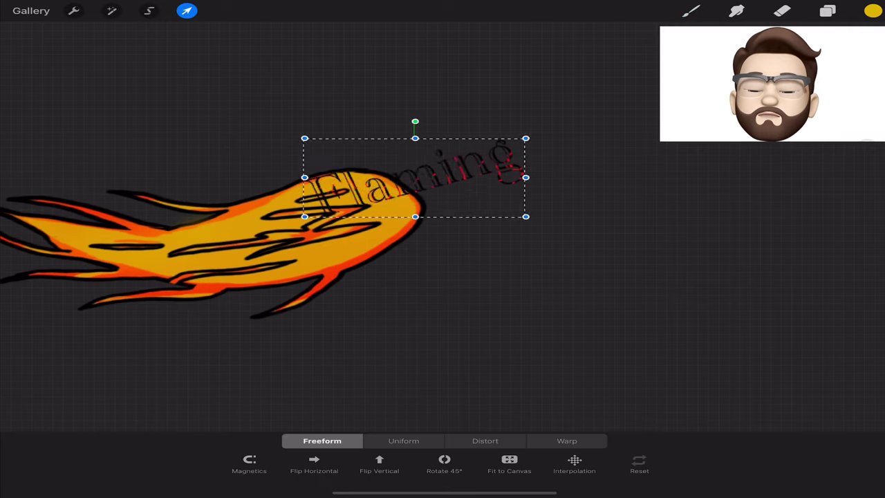
left_click_drag(355, 375, 355, 378)
left_click_drag(519, 169, 515, 145)
- Shift the fireball layer left and nudge the text onto its front tip
left_click(827, 11)
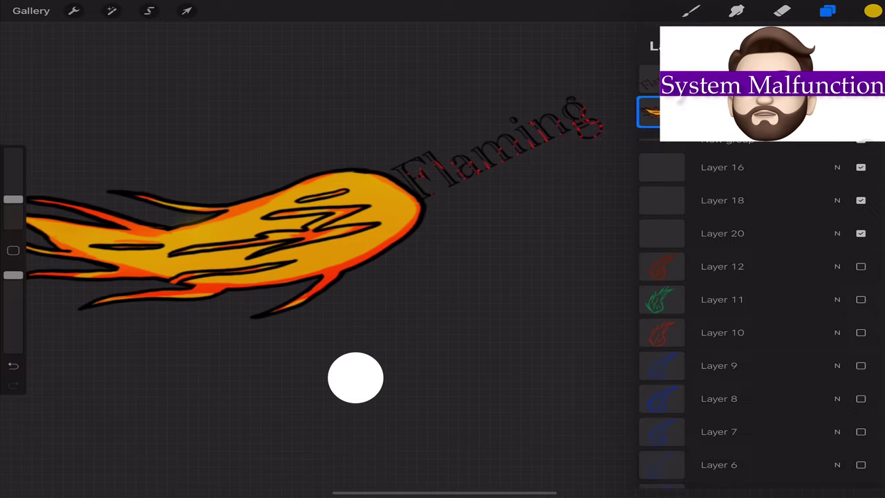
left_click(661, 110)
left_click_drag(207, 235, 179, 228)
left_click(827, 11)
left_click(185, 10)
left_click_drag(459, 168, 462, 168)
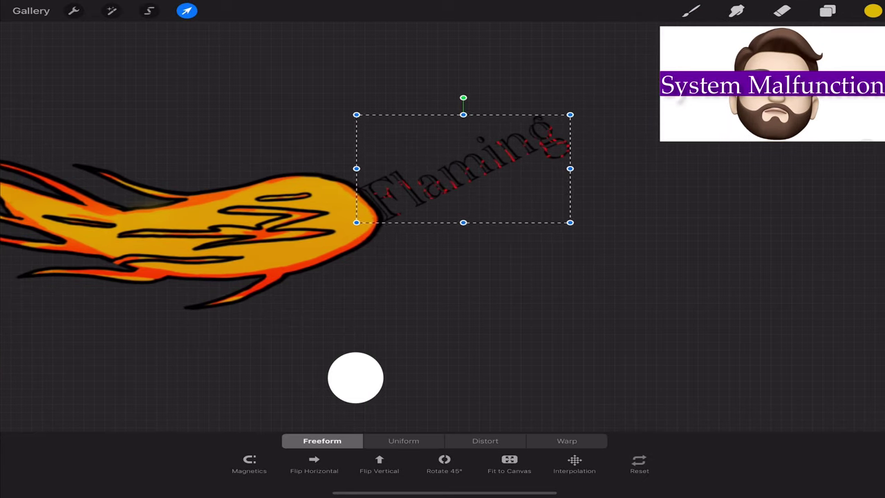
left_click(690, 10)
scroll(442, 172, "up", 5)
left_click(827, 11)
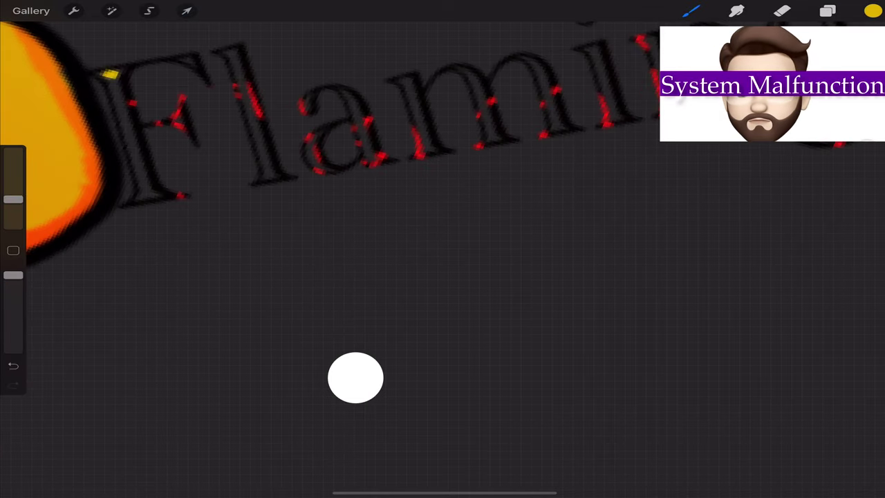
- Undo a trial yellow stroke on the F and sample orange from the fireball
left_click_drag(111, 73, 145, 200)
scroll(442, 249, "down", 2)
key("ctrl+z")
left_click(178, 256)
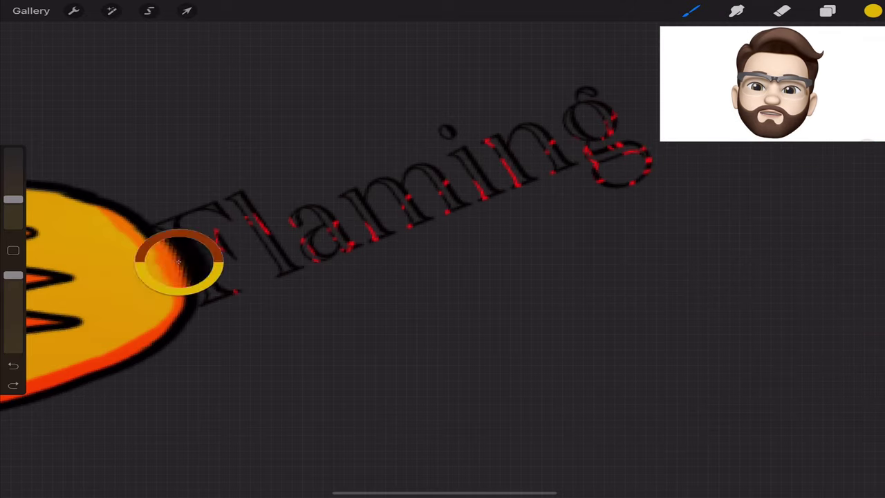
scroll(161, 255, "up", 5)
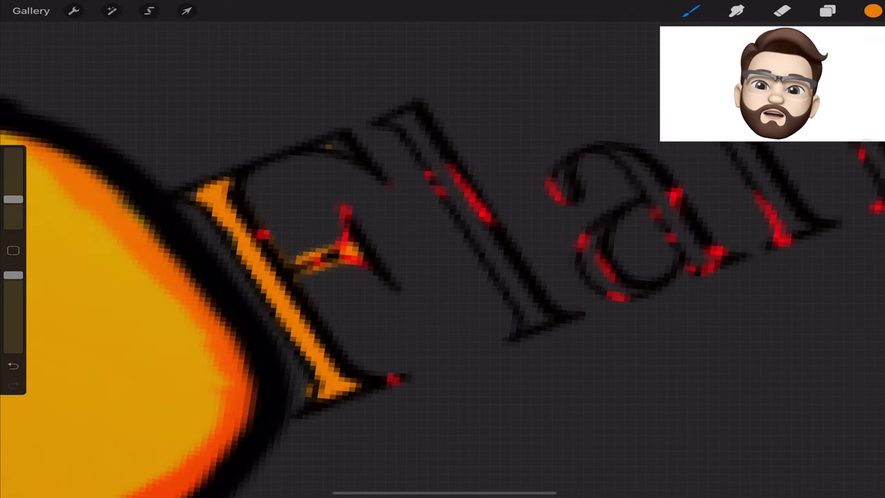
key("ctrl+z")
left_click(690, 11)
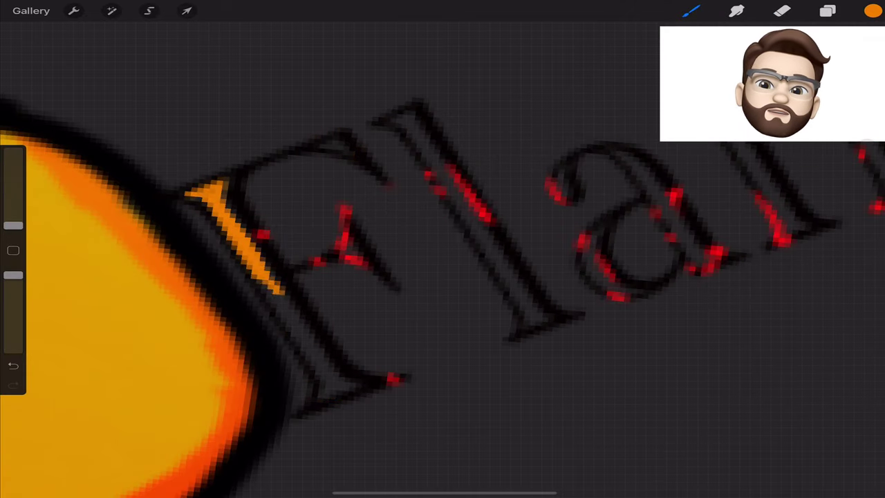
left_click(827, 11)
left_click(781, 11)
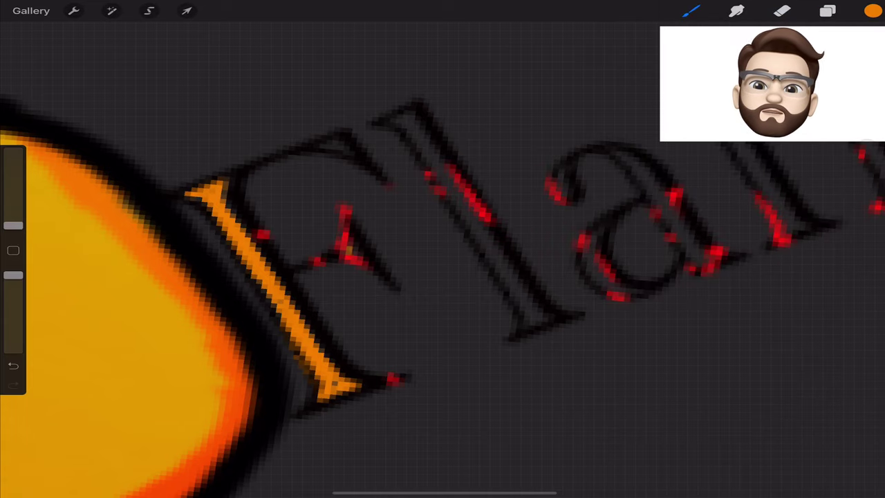
- Paint orange down the stems of the l, the i and both n stems
left_click_drag(397, 122, 522, 289)
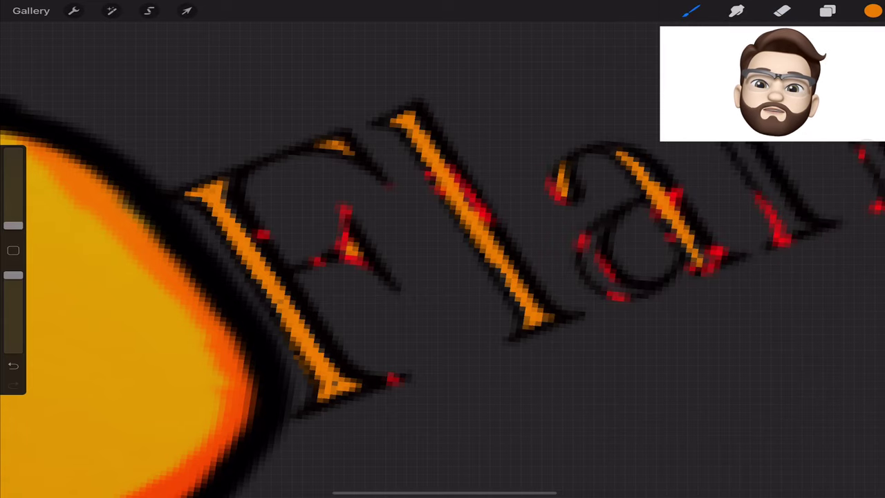
scroll(442, 276, "right", 5)
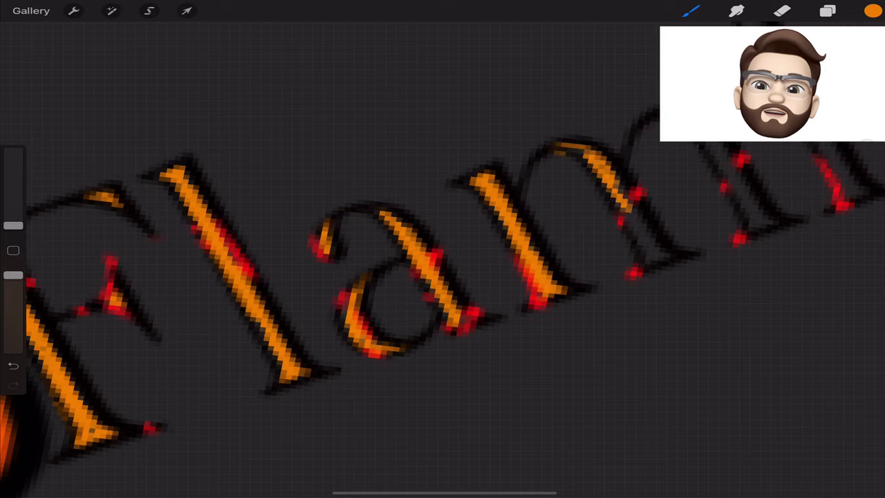
scroll(443, 276, "right", 5)
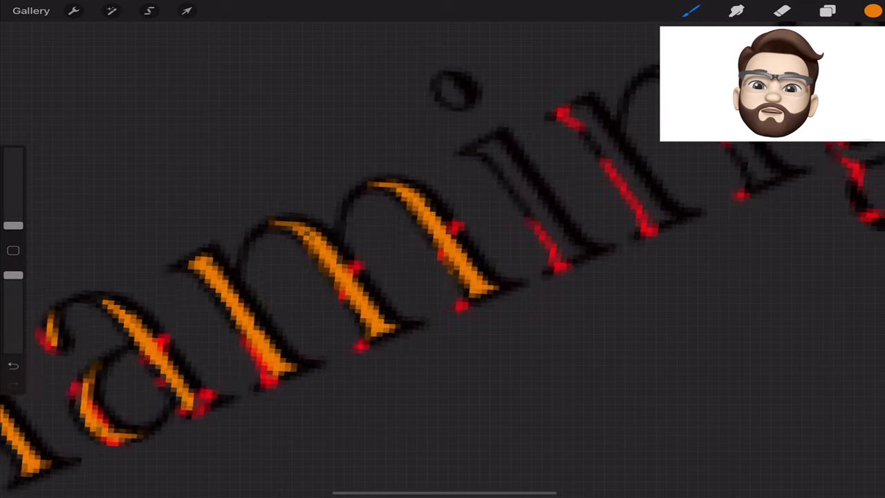
left_click_drag(456, 138, 553, 266)
scroll(442, 277, "right", 3)
scroll(442, 277, "right", 3)
left_click_drag(373, 235, 474, 328)
left_click_drag(401, 163, 556, 255)
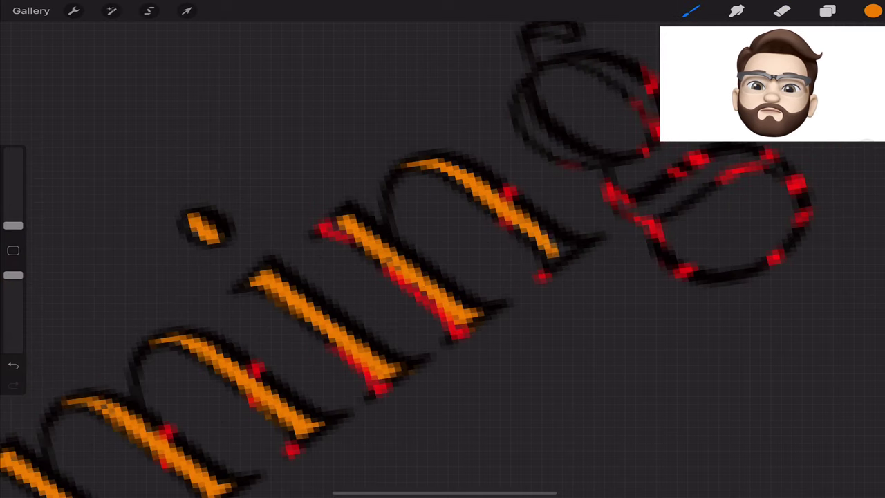
scroll(443, 277, "down", 3)
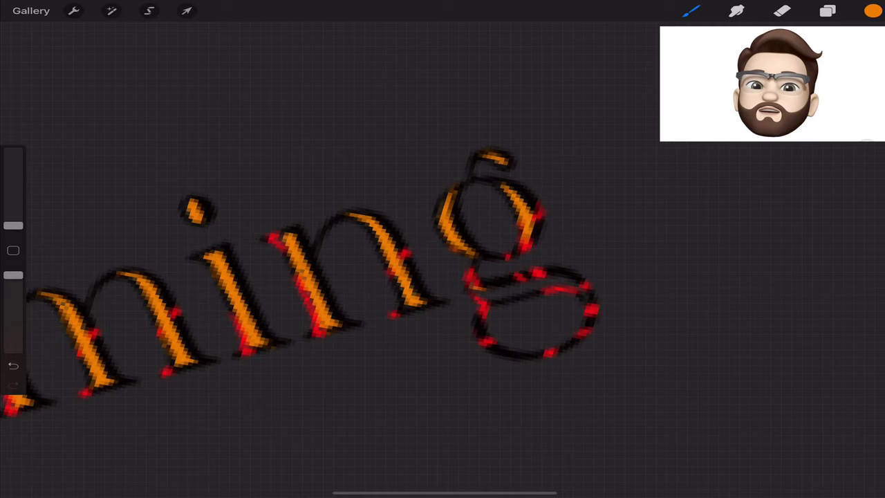
scroll(442, 277, "down", 5)
scroll(442, 277, "down", 3)
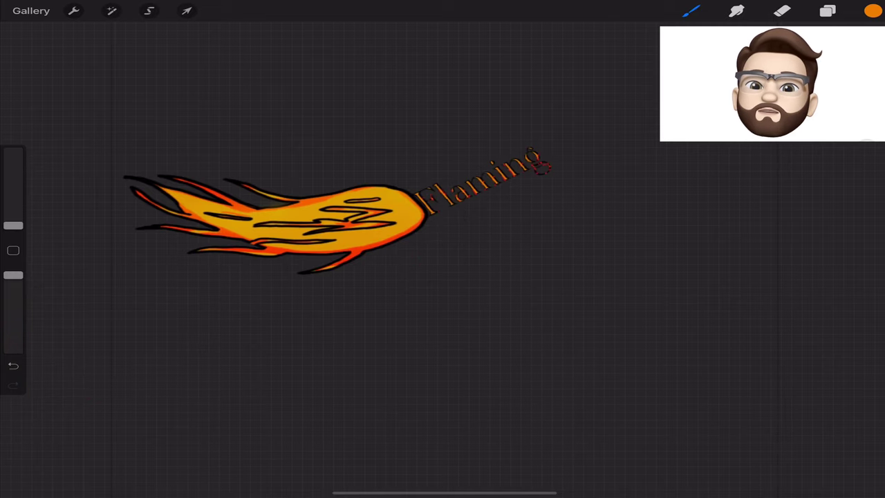
- Select the text layer and move the Flaming lettering above the flame
left_click(827, 11)
left_click(650, 78)
left_click(187, 10)
mouse_move(480, 179)
left_mouse_down()
mouse_move(425, 316)
mouse_move(284, 152)
mouse_move(310, 156)
mouse_move(306, 167)
left_mouse_up()
left_click(186, 11)
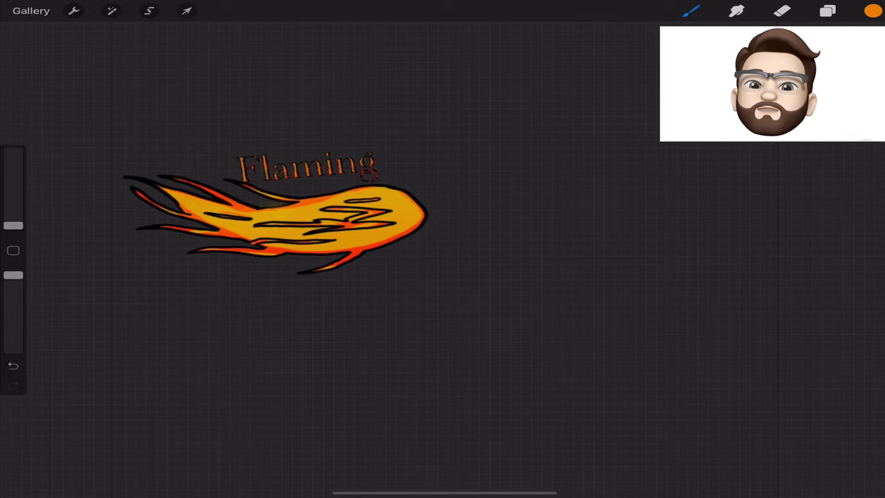
- Move the fireball toward the canvas centre and re-place the text above it
left_click(828, 11)
left_click(187, 10)
left_click_drag(276, 215, 365, 286)
left_click(306, 166)
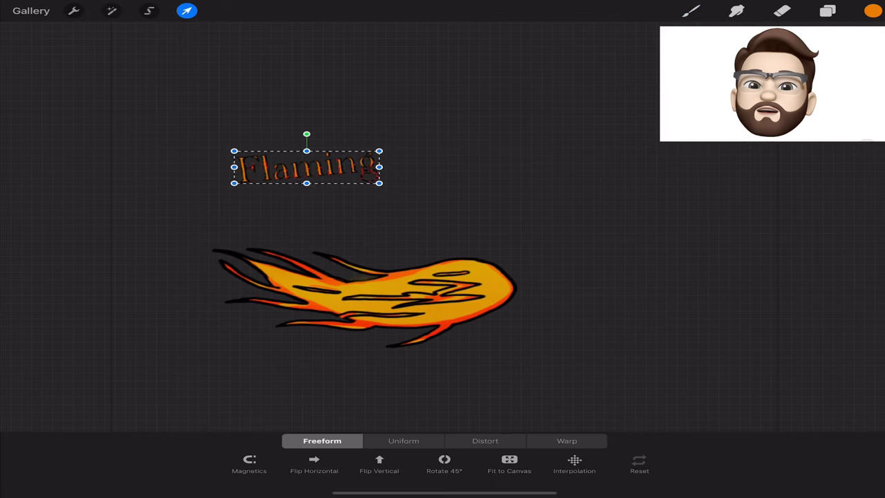
left_click_drag(306, 166, 427, 247)
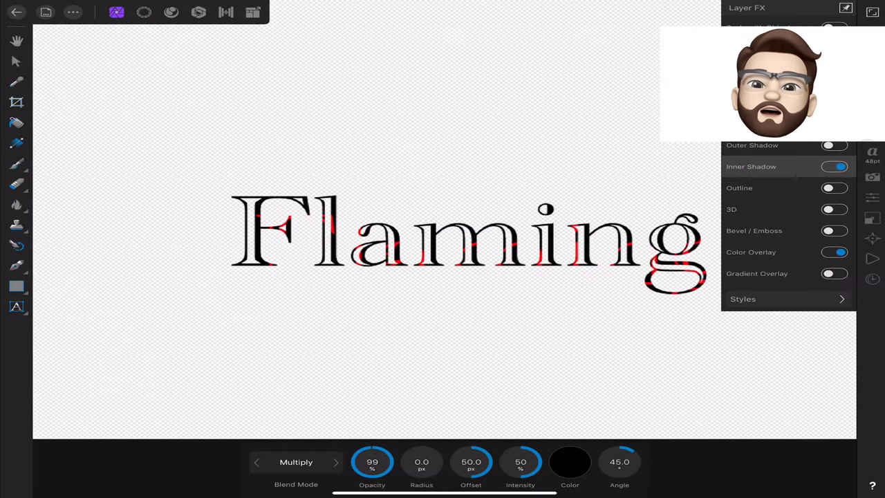